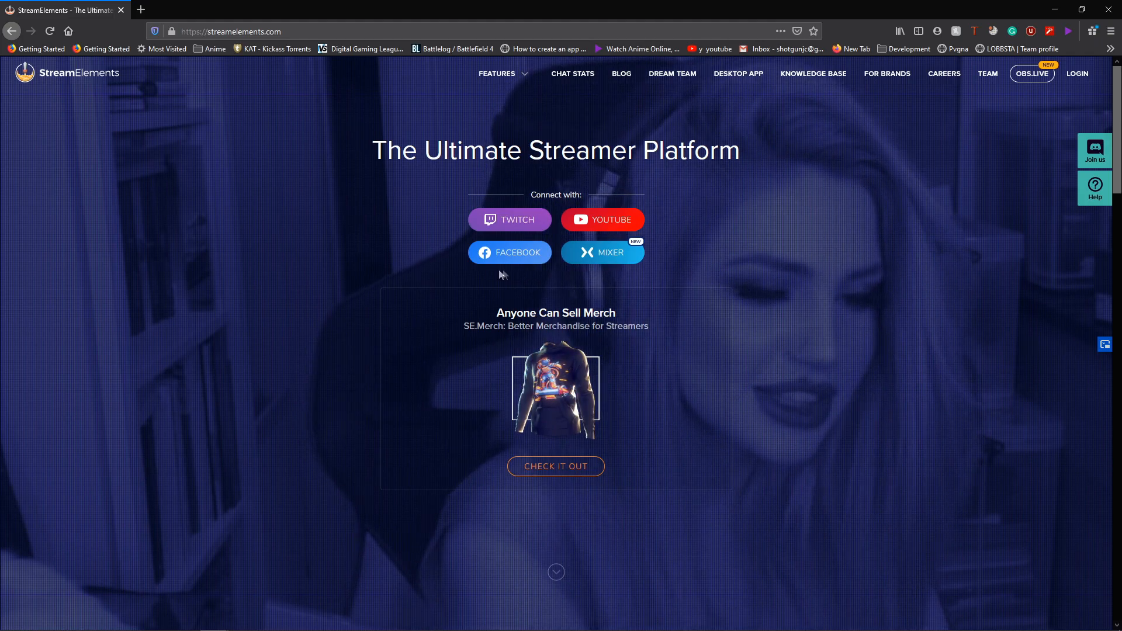
- Log in to StreamElements with the Twitch account from the homepage
click(500, 226)
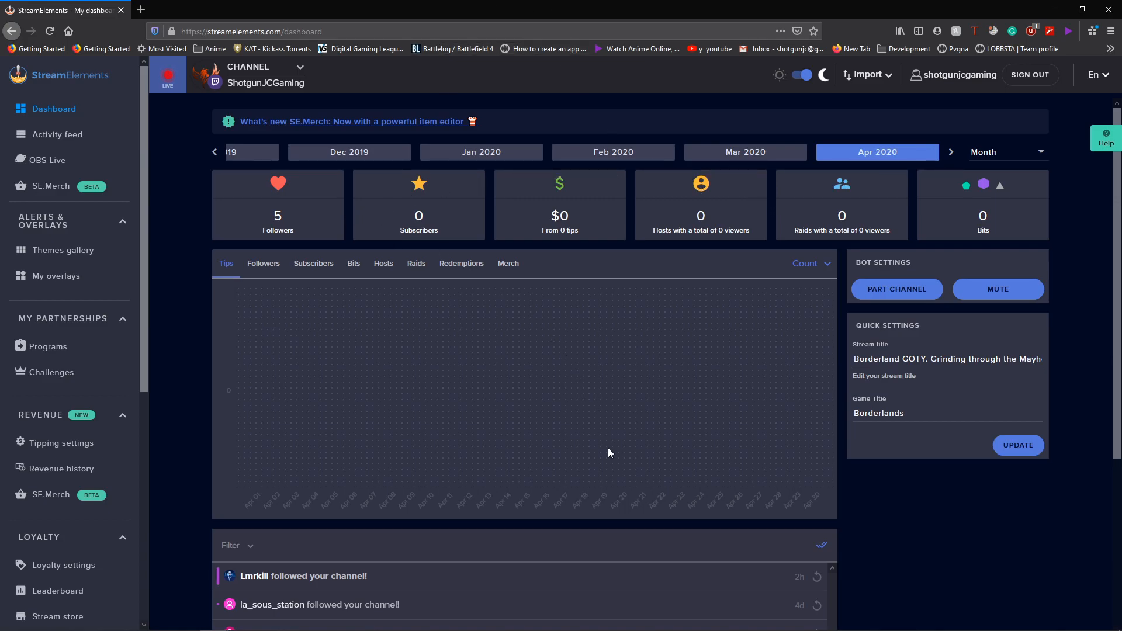
- Scroll through the dashboard activity feed, then switch to the overlay Themes gallery
scroll(292, 417, down, 4)
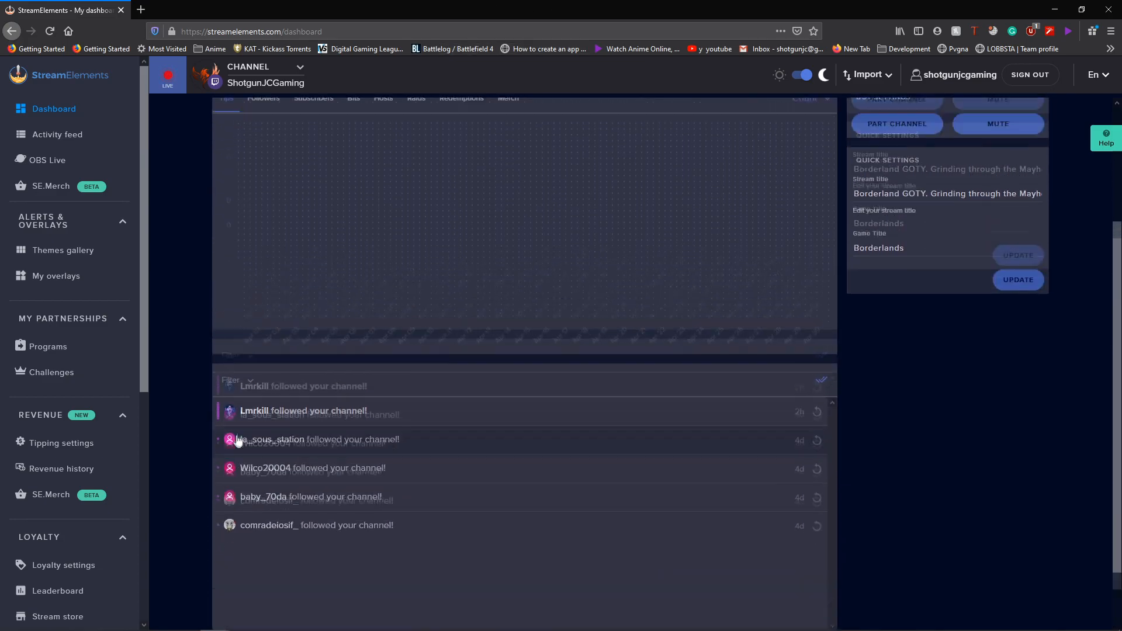
scroll(238, 437, up, 4)
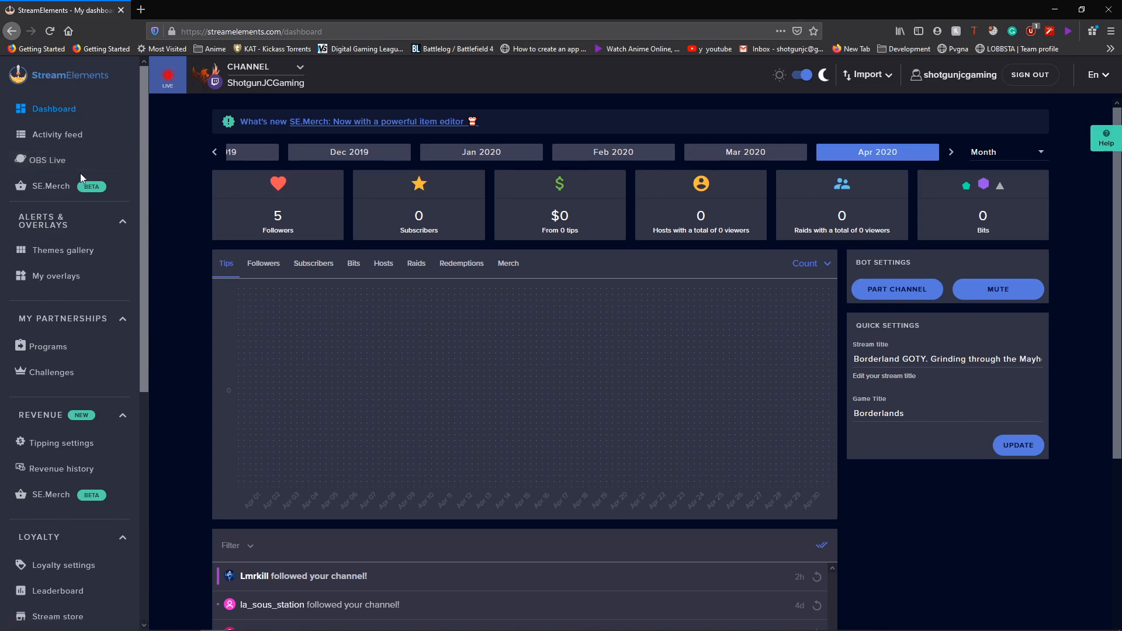
click(65, 254)
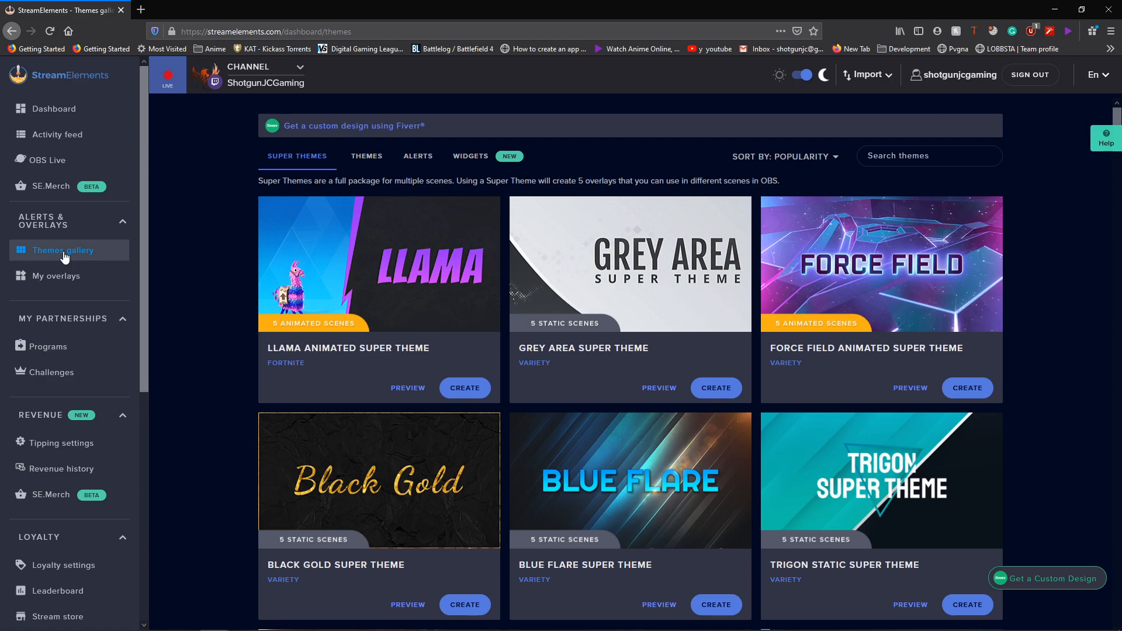
- Preview the Force Field Animated Super Theme and view its webcam talk scene
click(941, 299)
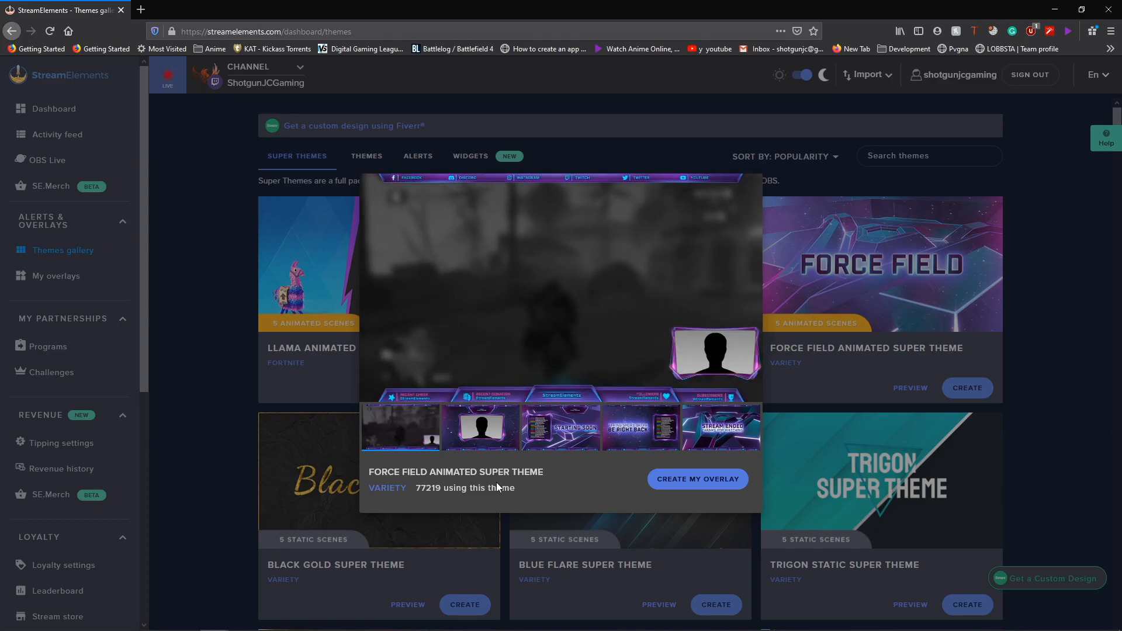
click(505, 448)
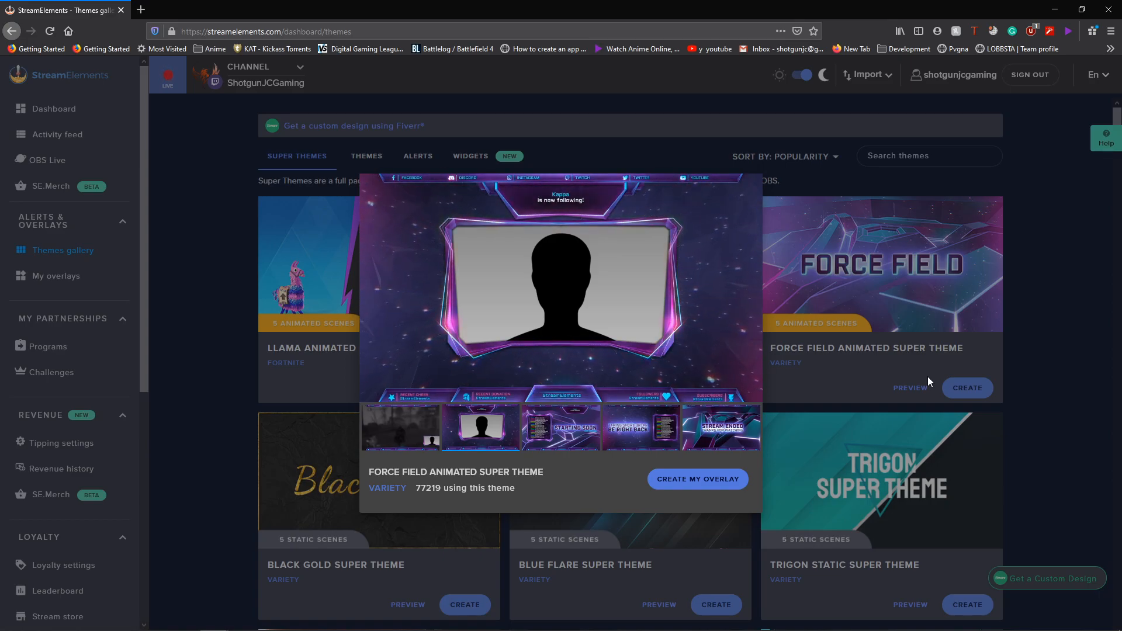
- View the Force Field Starting Soon scene at full size, then close the previews
click(561, 430)
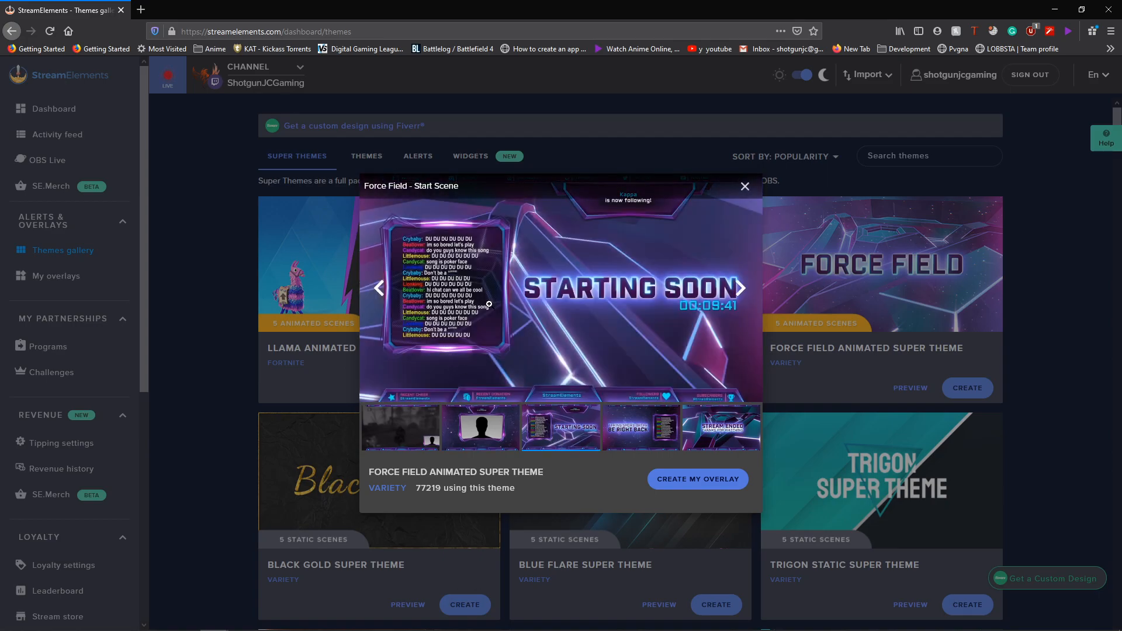
click(447, 276)
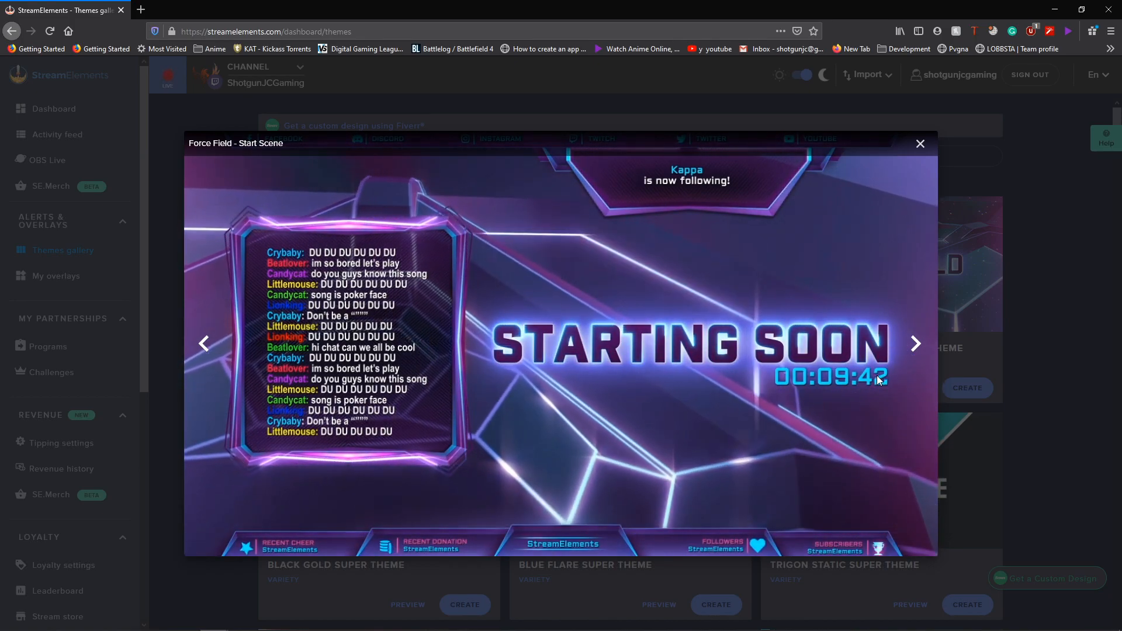
click(915, 345)
click(1022, 355)
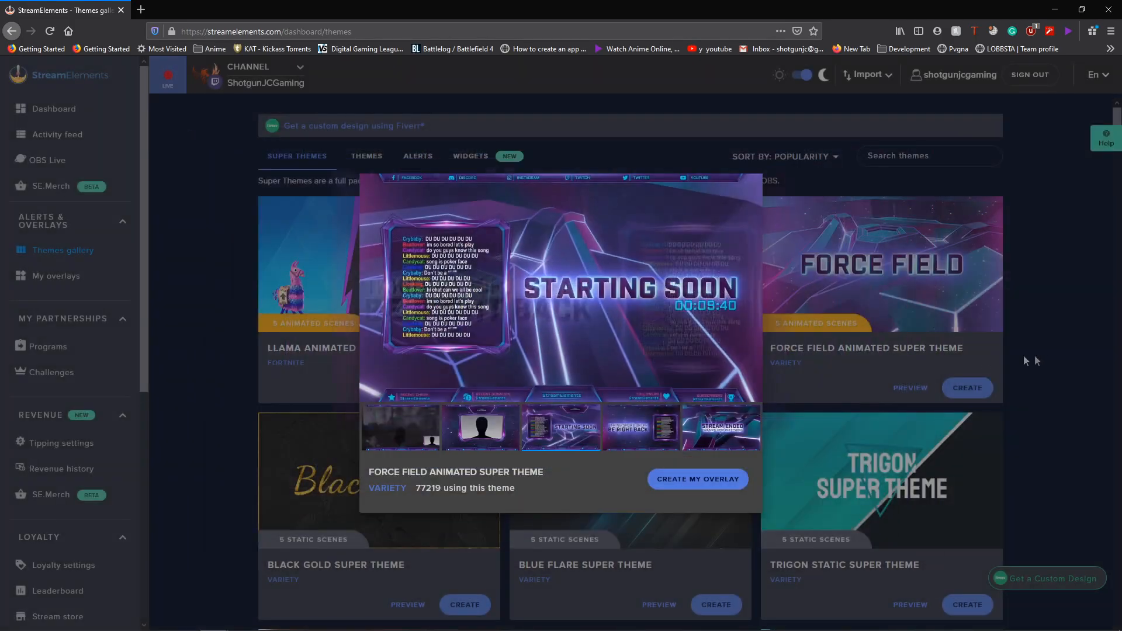
- Try creating an overlay from the Force Field theme, cancel it, and go to My overlays
scroll(468, 463, down, 2)
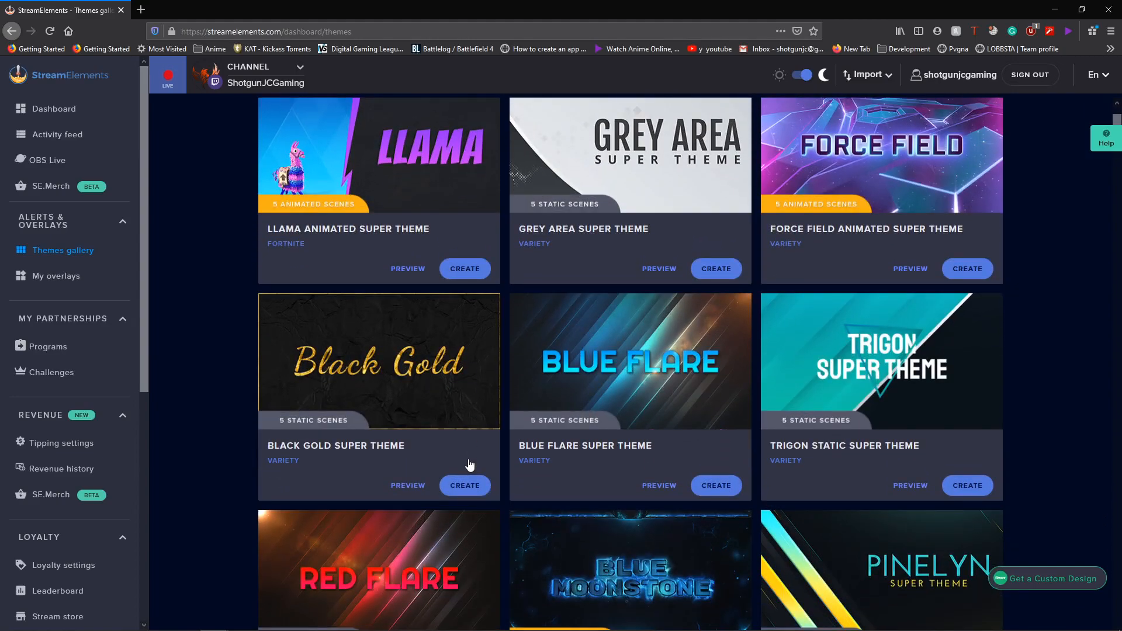
scroll(493, 463, down, 3)
scroll(456, 503, up, 5)
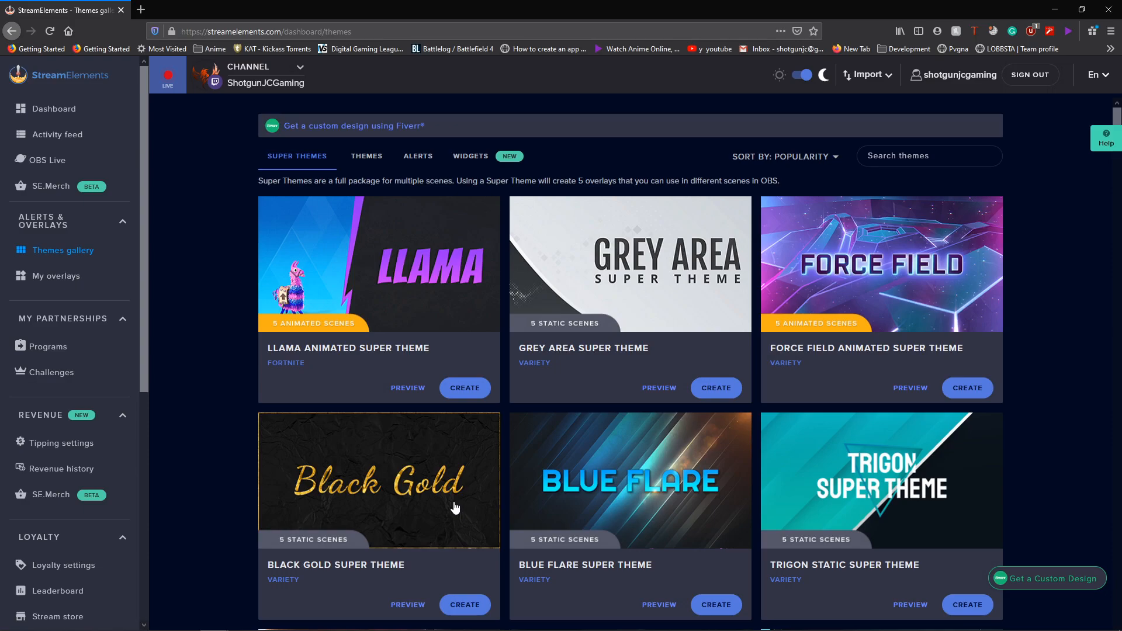
scroll(529, 504, down, 2)
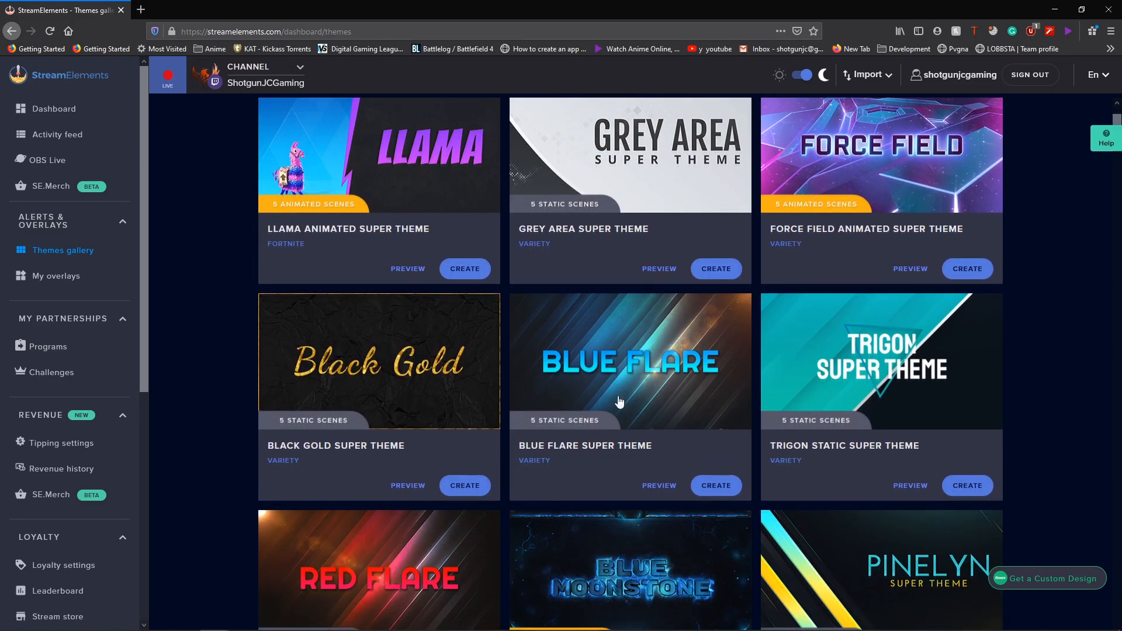
click(967, 268)
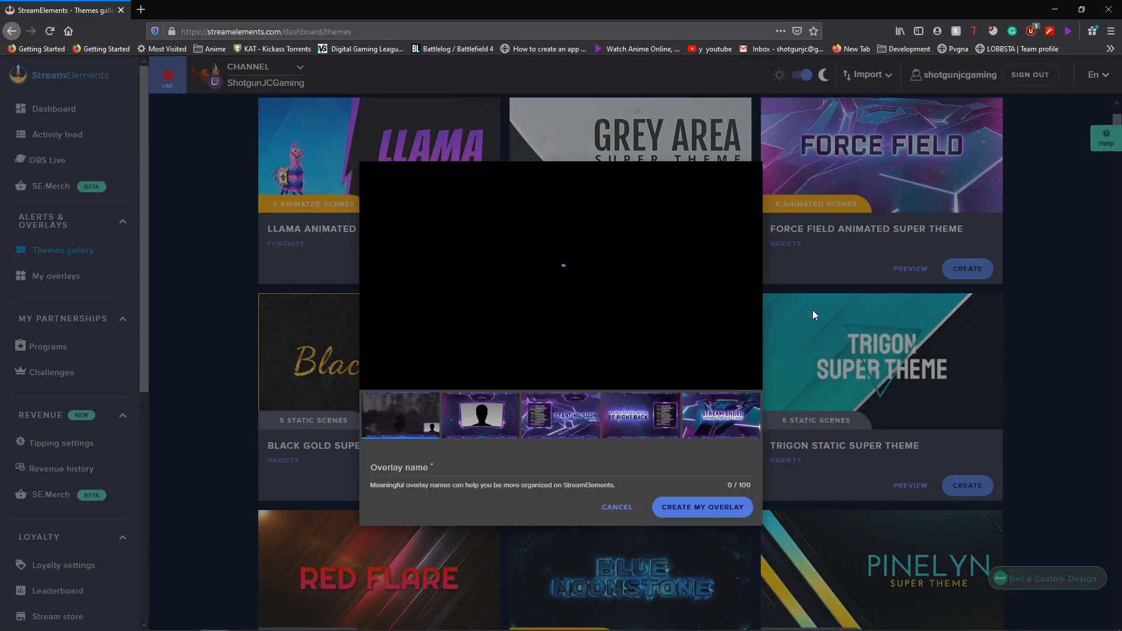
click(725, 506)
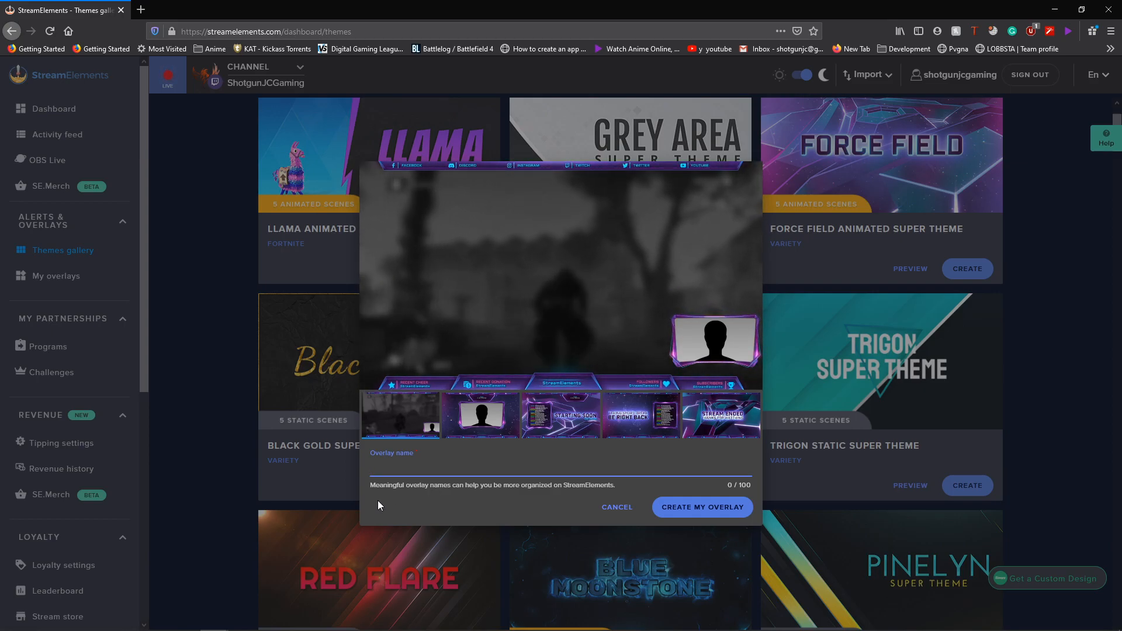
click(604, 507)
click(776, 146)
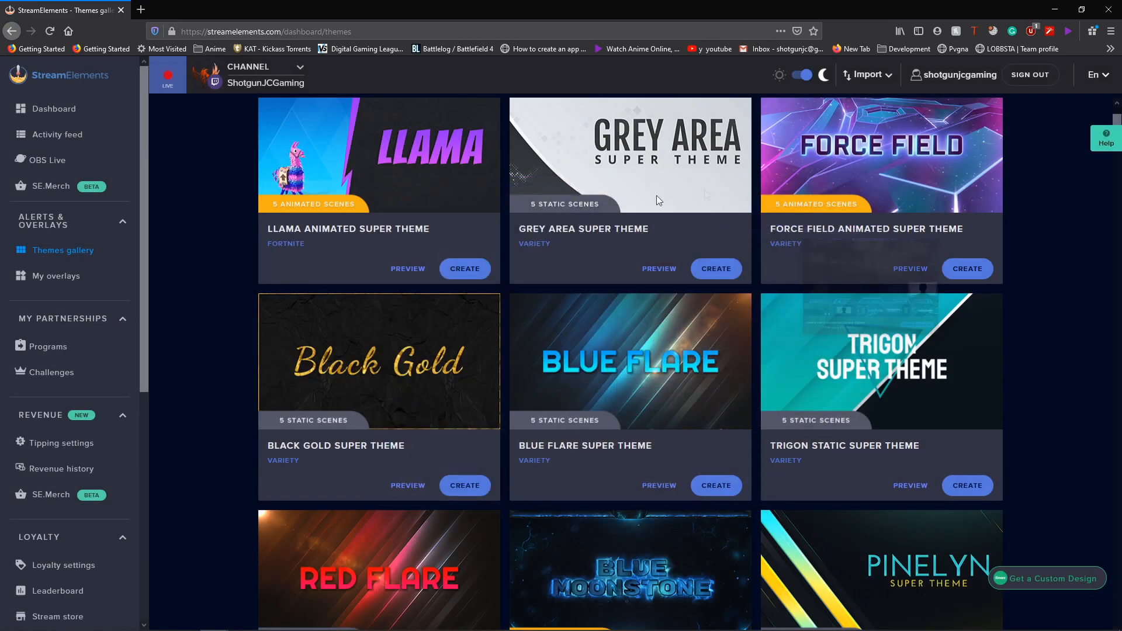
click(73, 280)
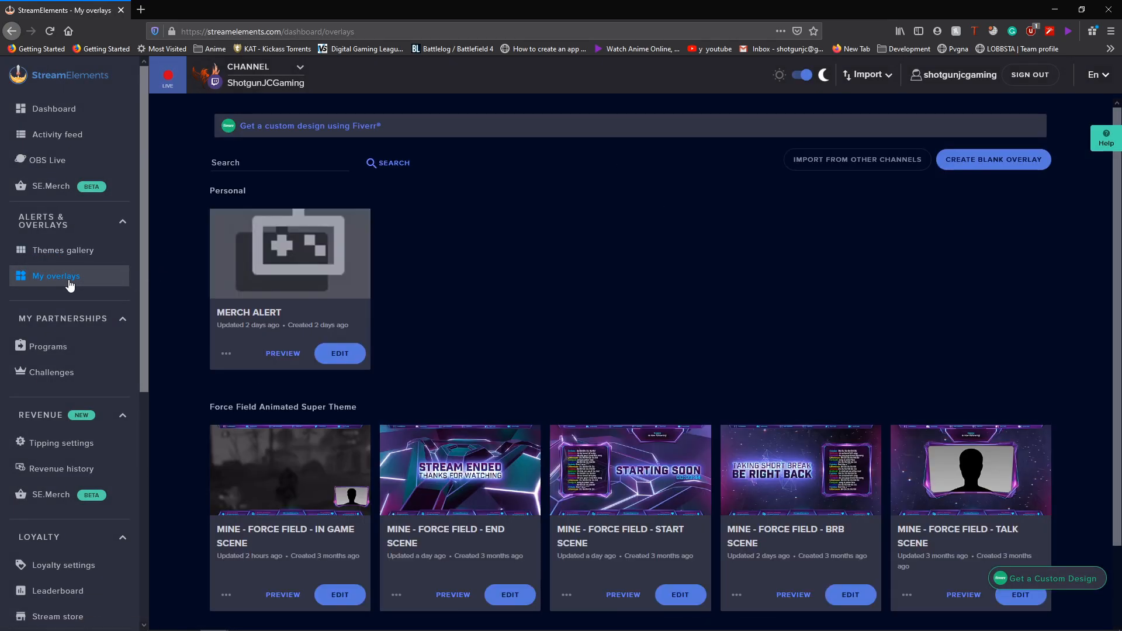
- Open the 'mine - Force Field - In Game SCENE' overlay in the editor
scroll(461, 381, down, 1)
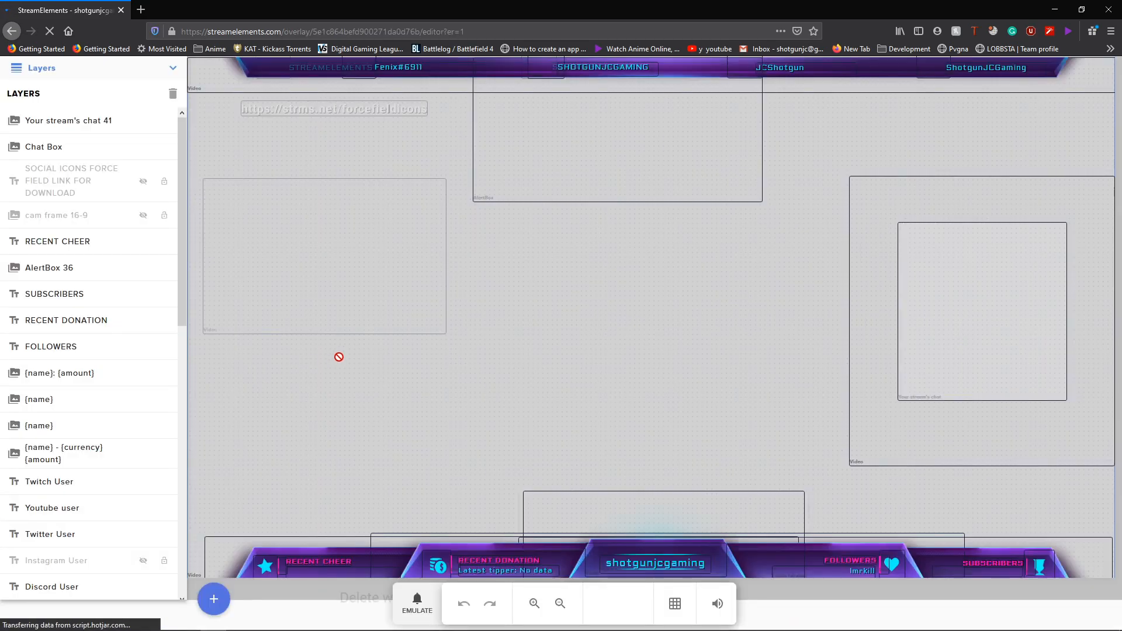
click(402, 99)
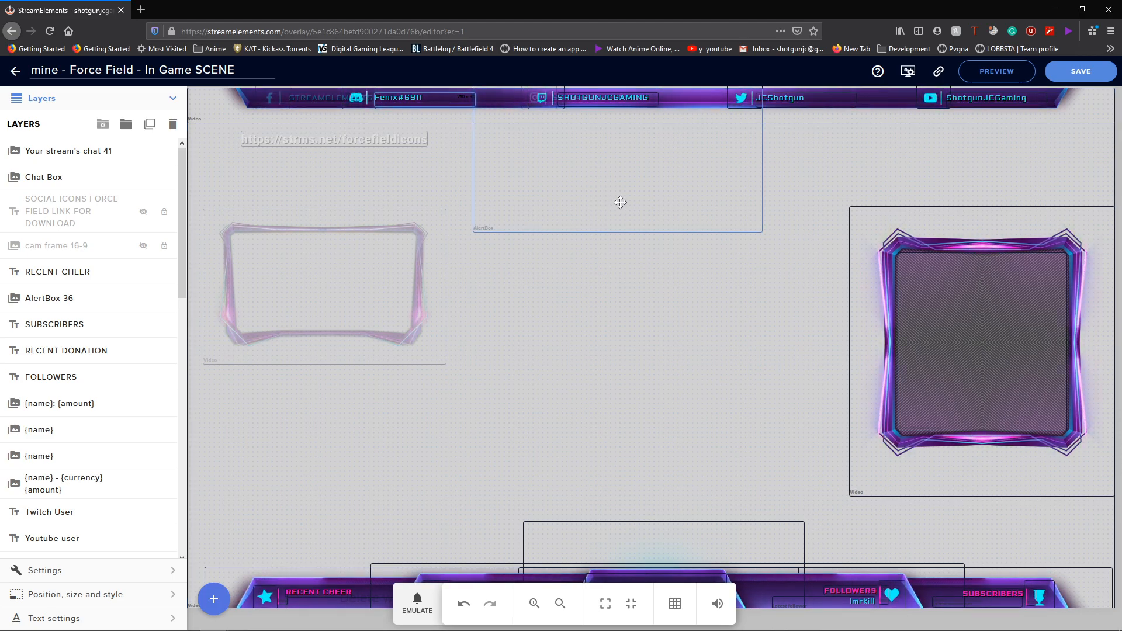
- Drag the AlertBox area on the canvas and check the Discord name text
drag(619, 219, 593, 168)
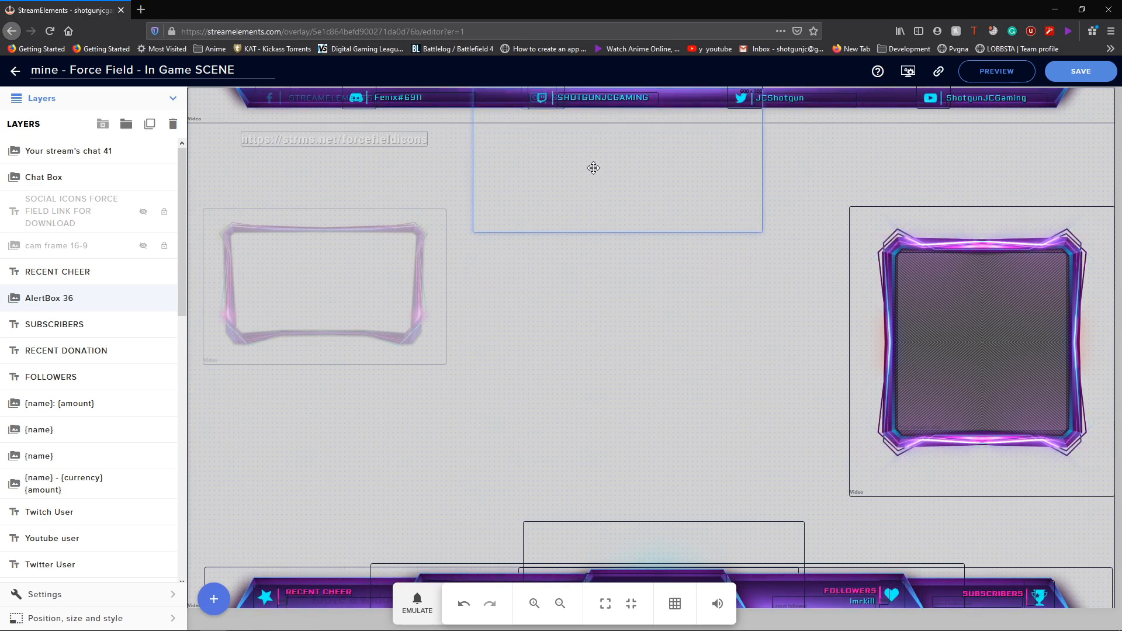
click(404, 98)
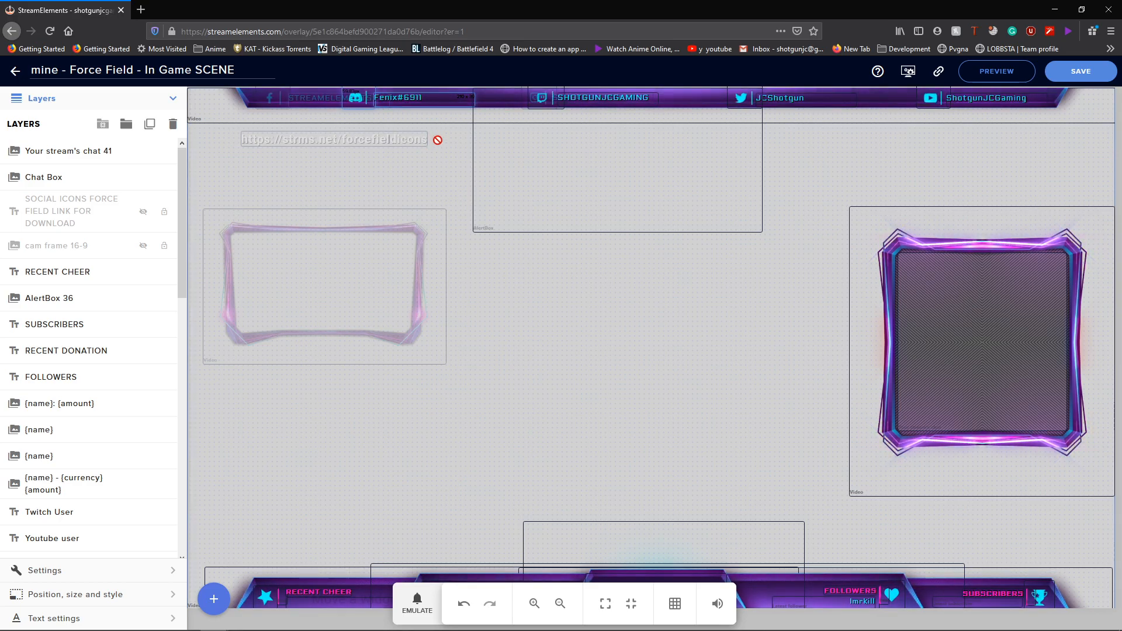
click(437, 179)
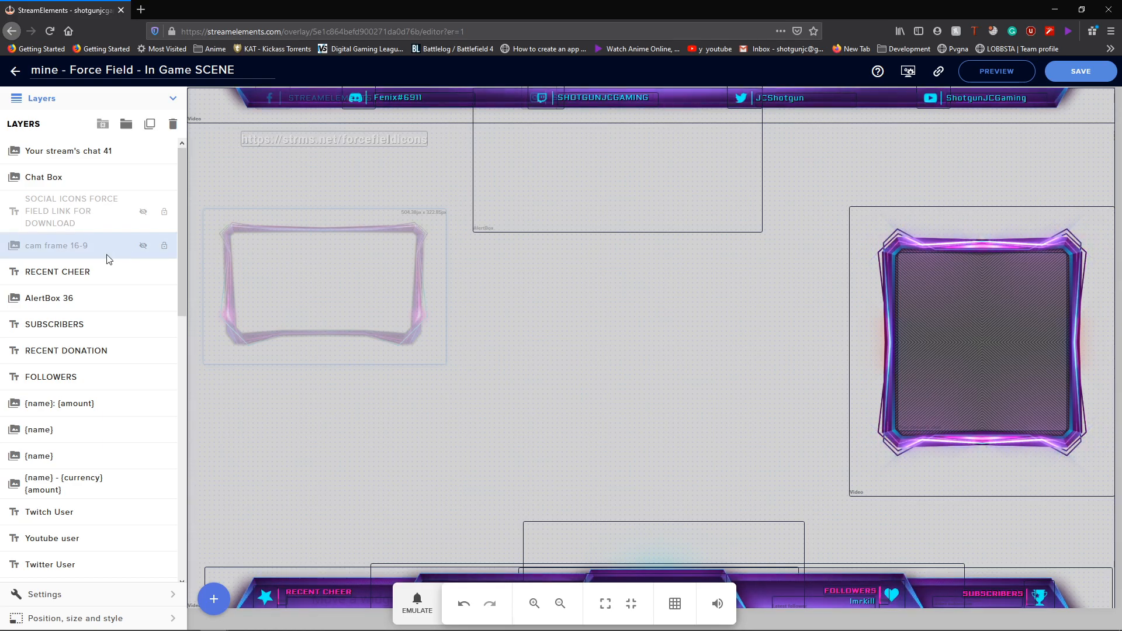
- Toggle the cam frame and social icons layers, then delete the social icons link layer
click(143, 246)
click(144, 246)
click(143, 212)
click(145, 212)
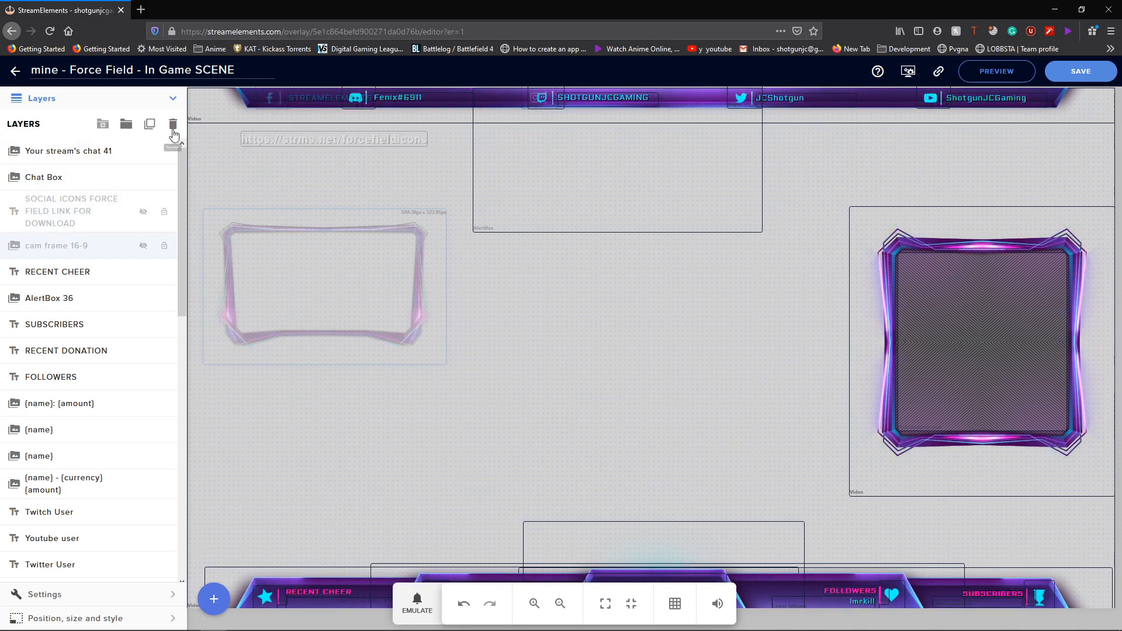
click(73, 204)
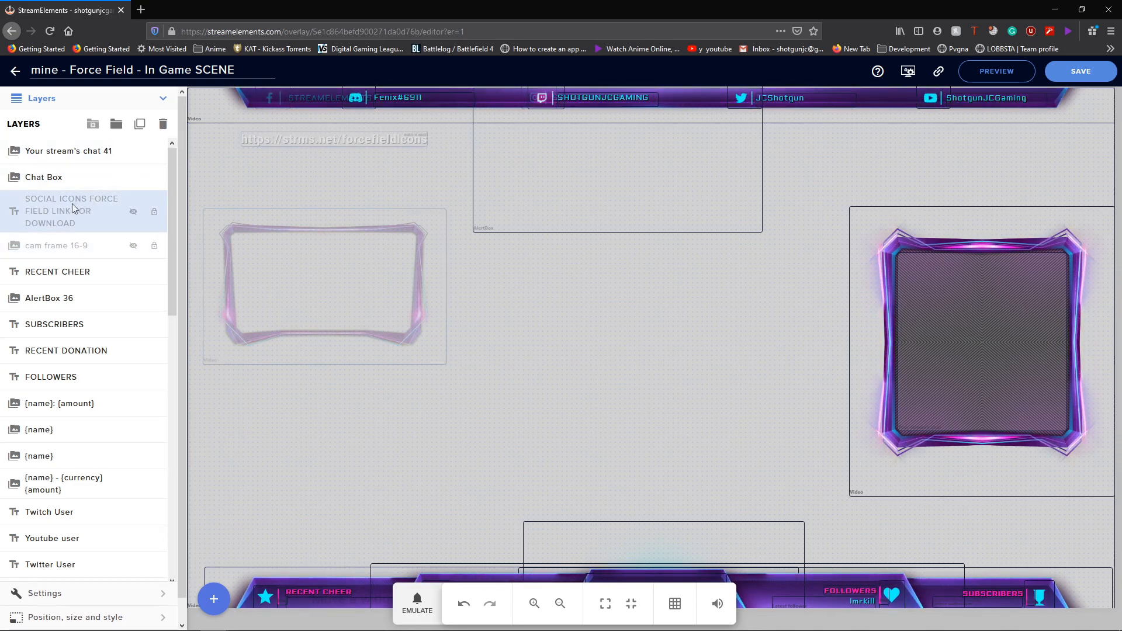
click(173, 127)
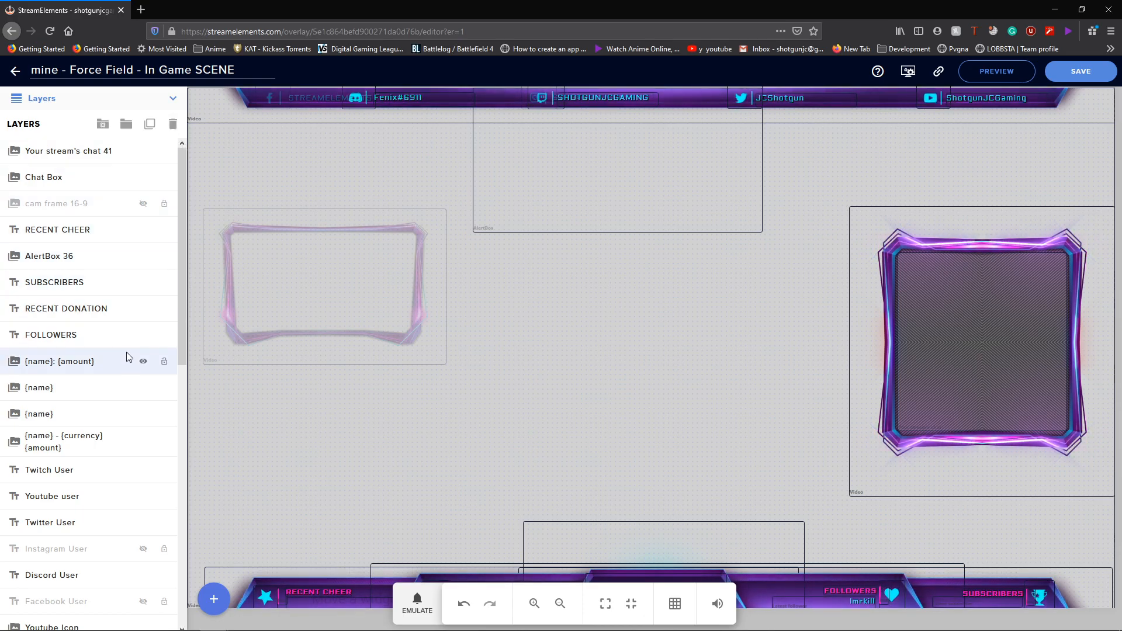
- Select the Discord User text layer and open its settings
scroll(117, 368, down, 3)
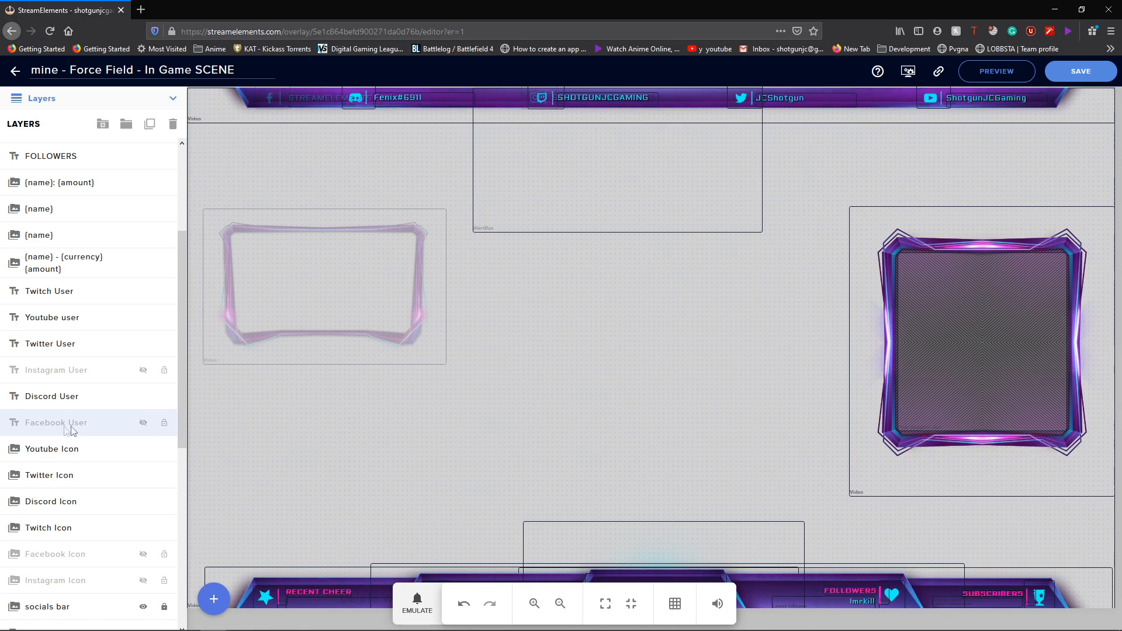
scroll(70, 496, down, 1)
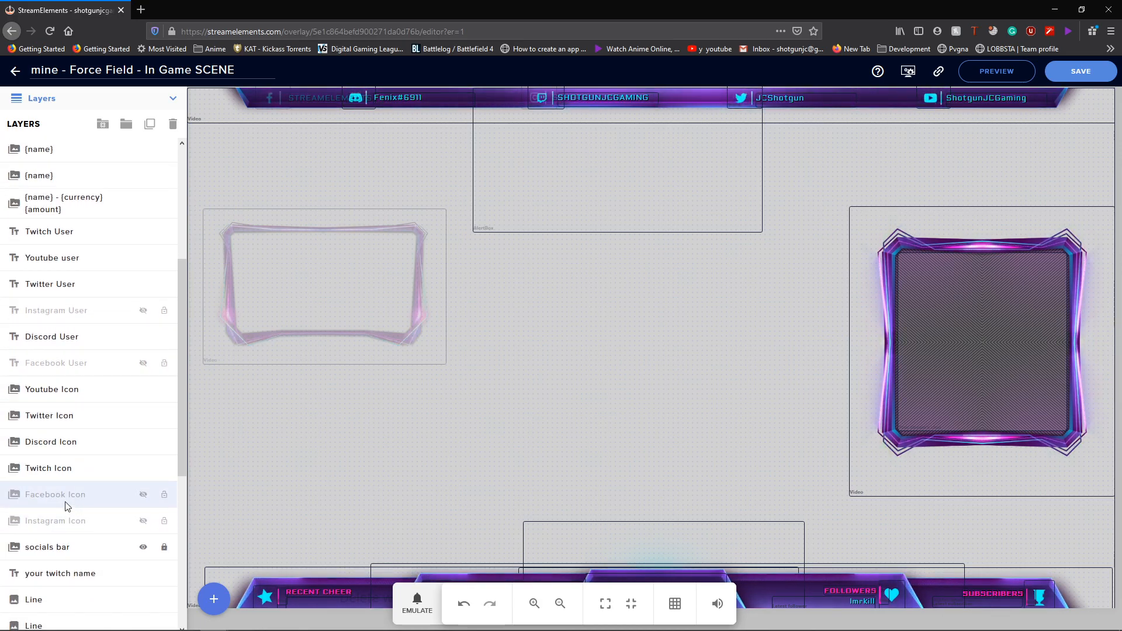
scroll(63, 507, up, 1)
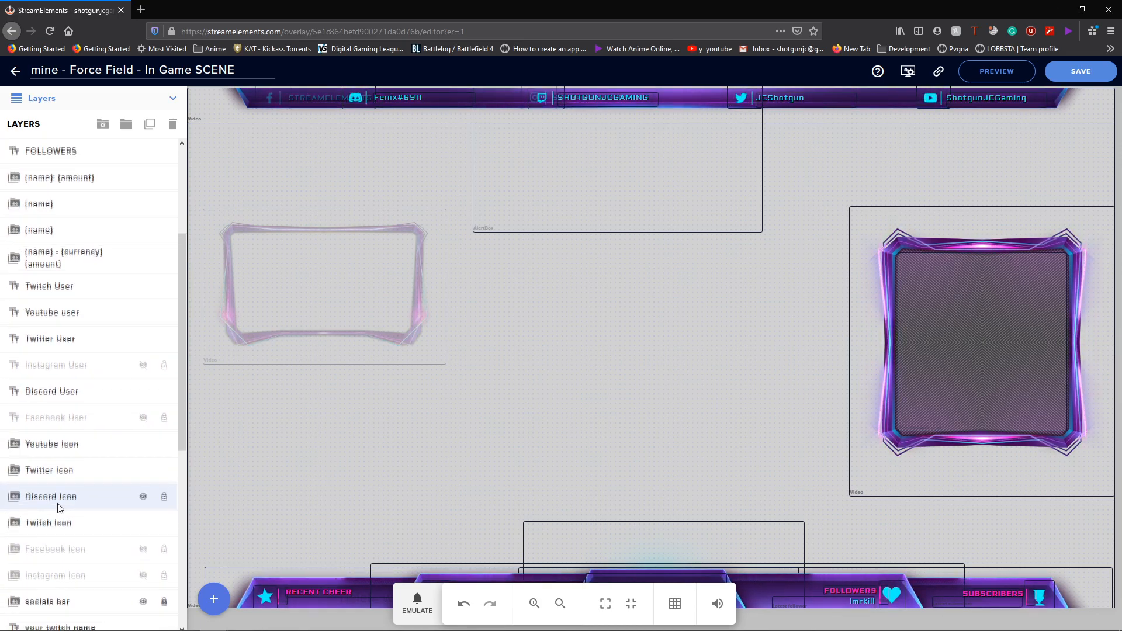
click(56, 397)
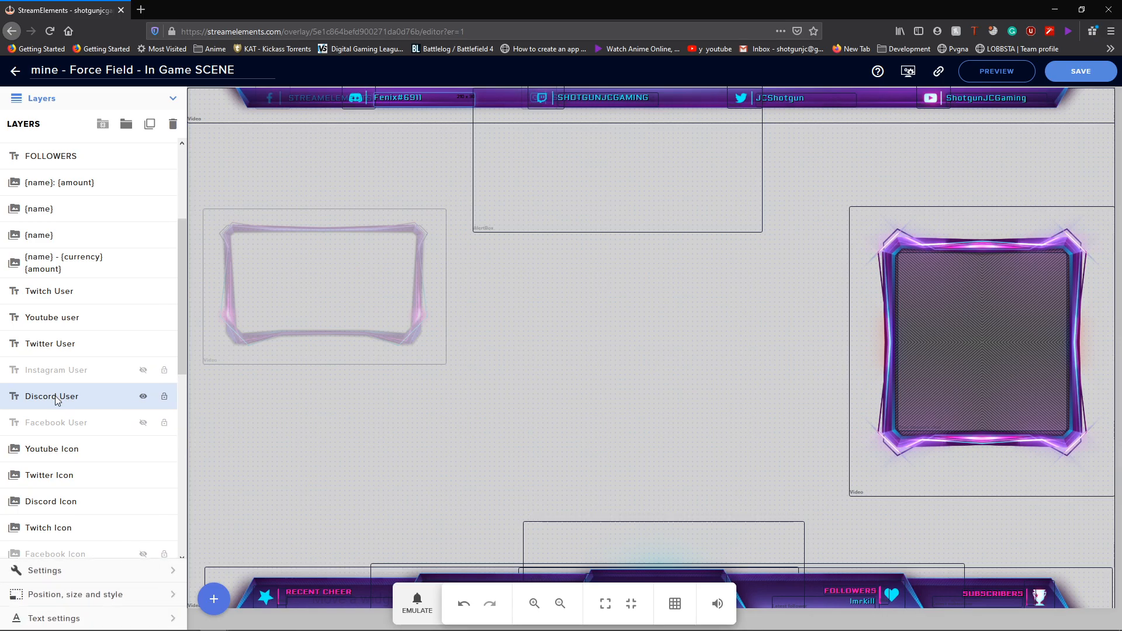
click(71, 569)
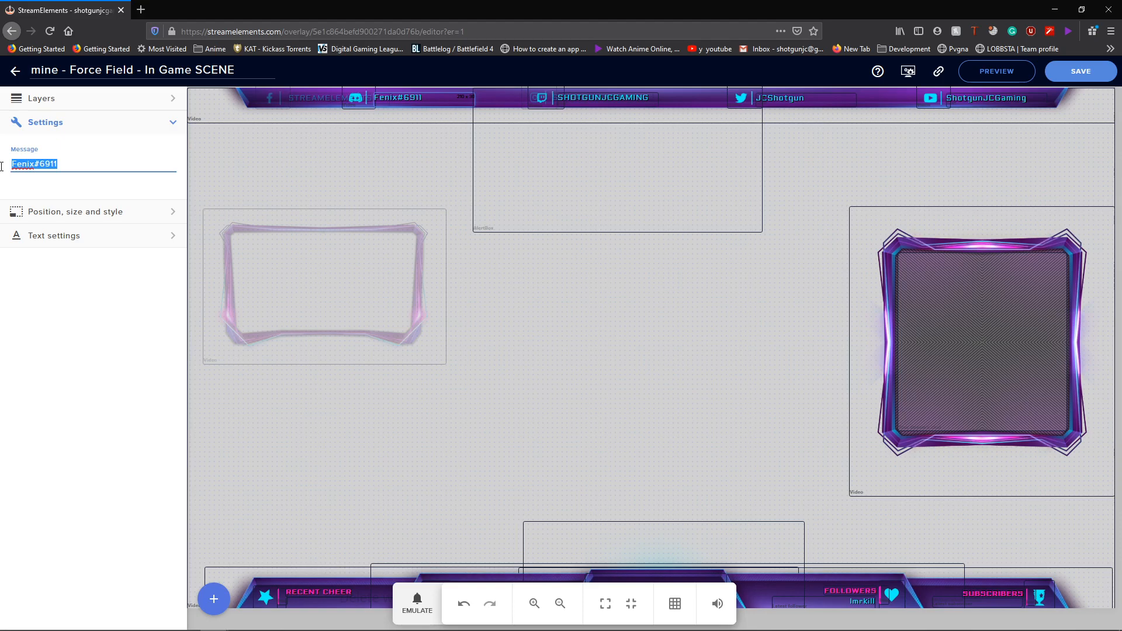
- Review the message text styling options, then leave the editor, bringing up the unsaved-data warning
click(77, 169)
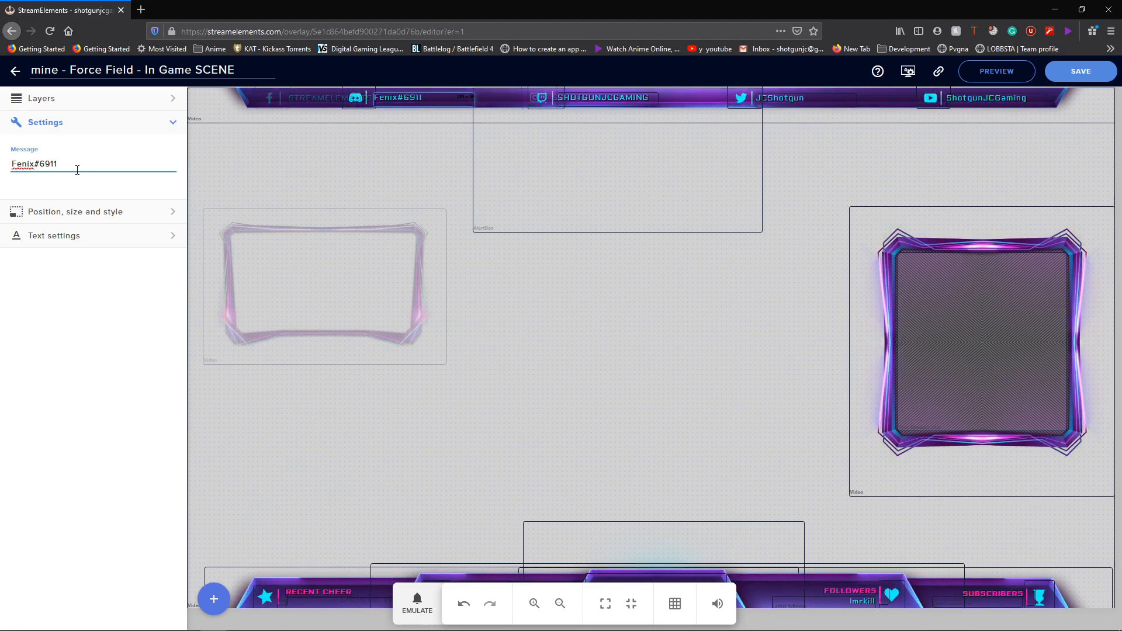
click(55, 235)
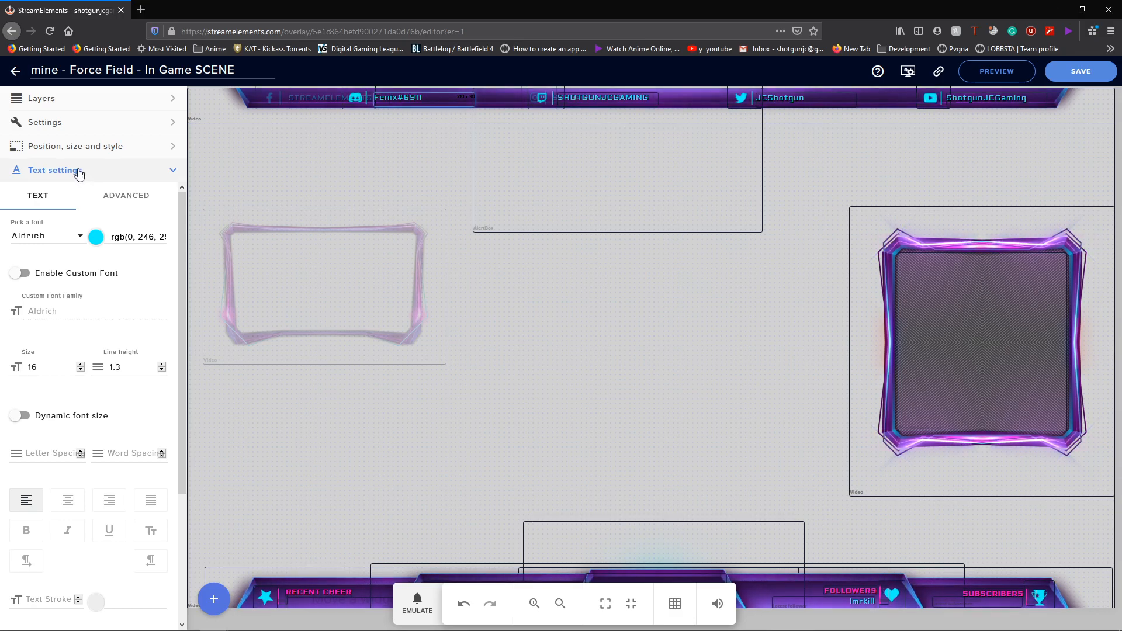
click(281, 172)
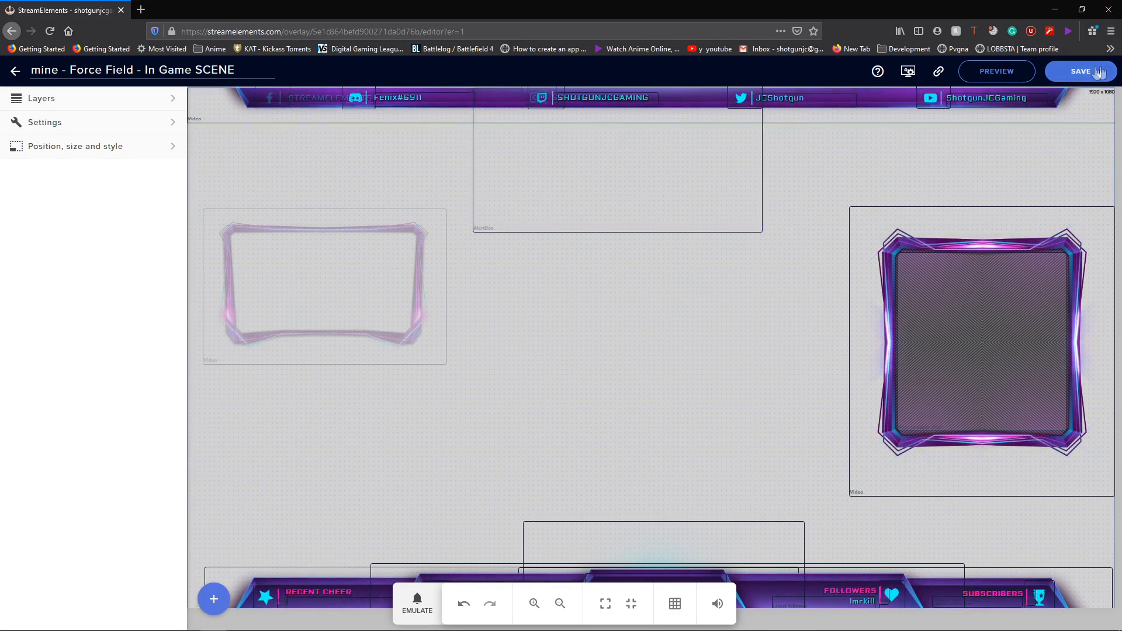
click(15, 72)
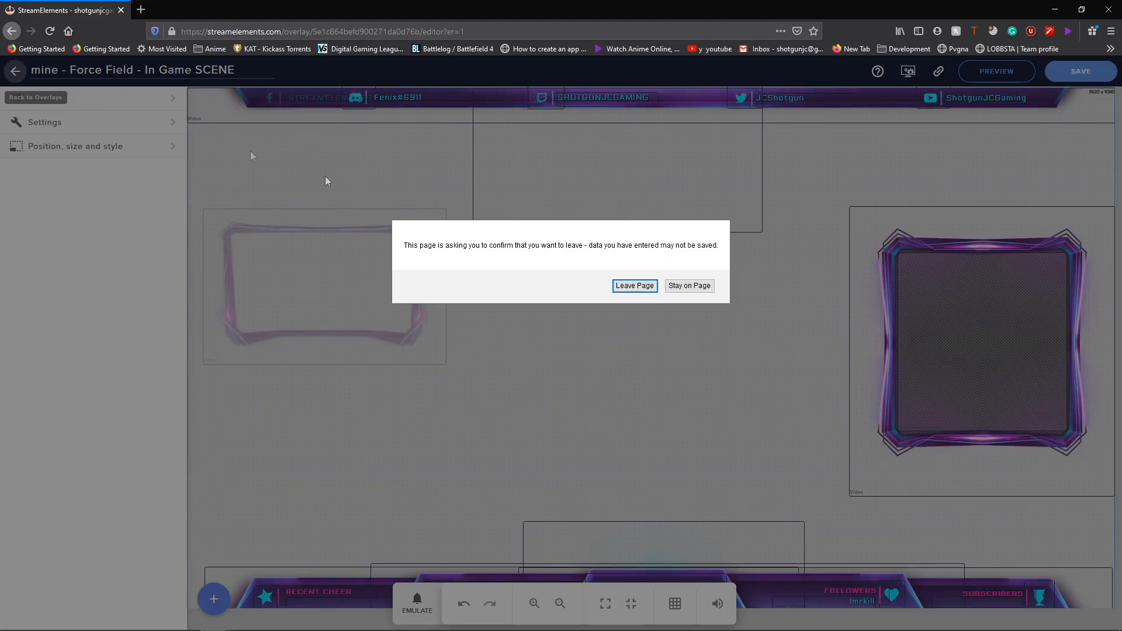
- Confirm Leave Page and scroll the overlay list showing Merch Alert and Force Field scenes
click(633, 287)
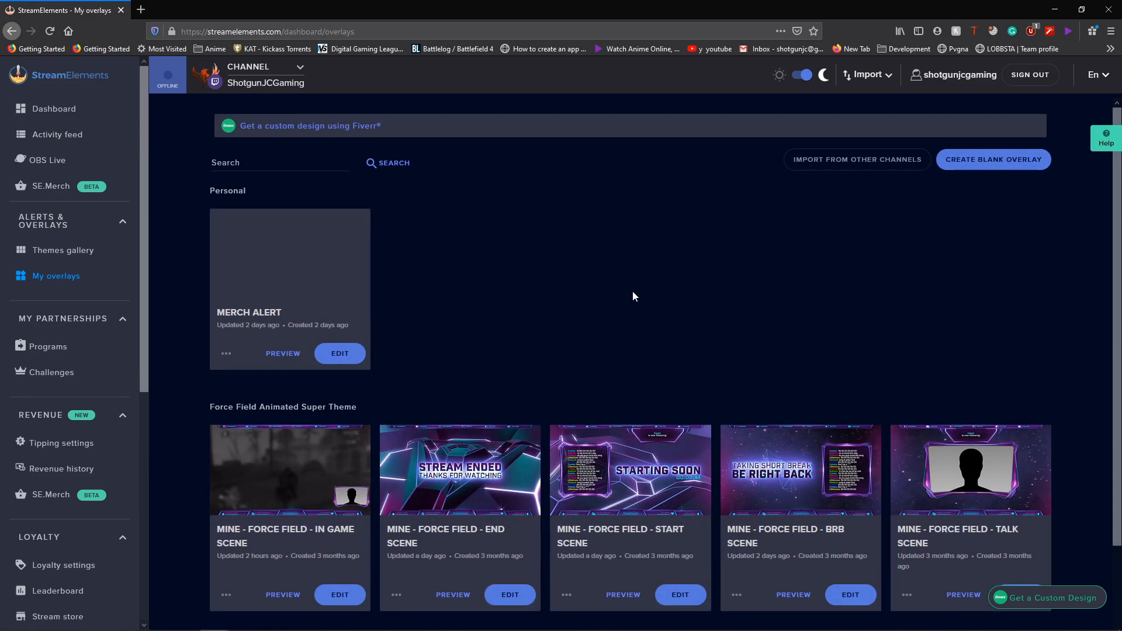
scroll(424, 341, down, 1)
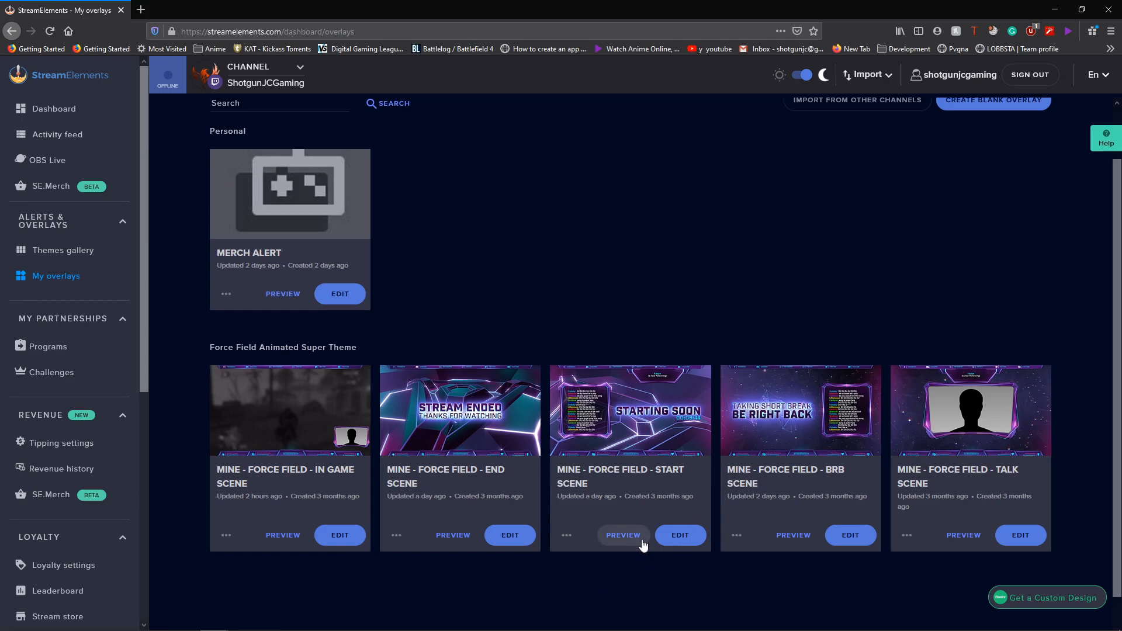
- In the Start Scene overlay, check Chat Box duplication to Other Overlays without copying
click(677, 543)
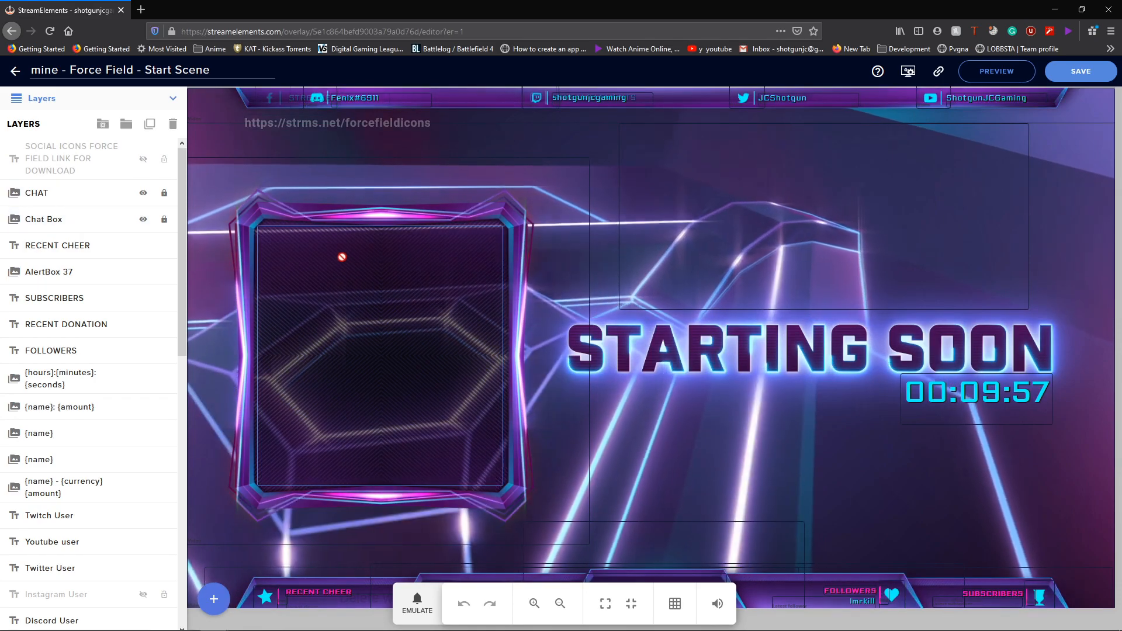
click(341, 255)
click(252, 218)
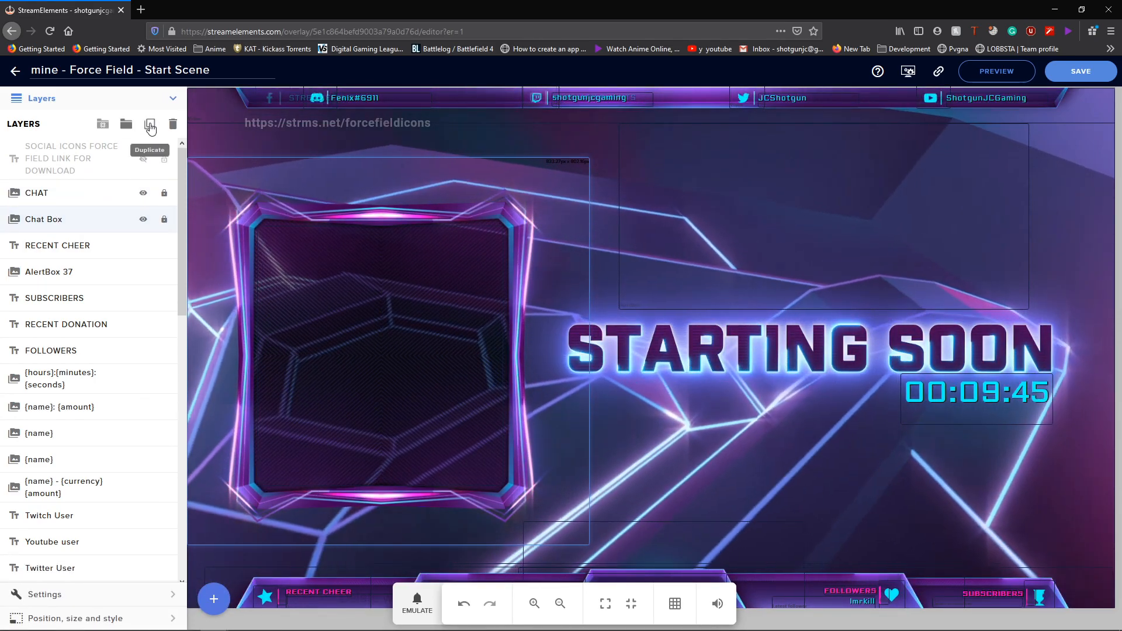
click(150, 125)
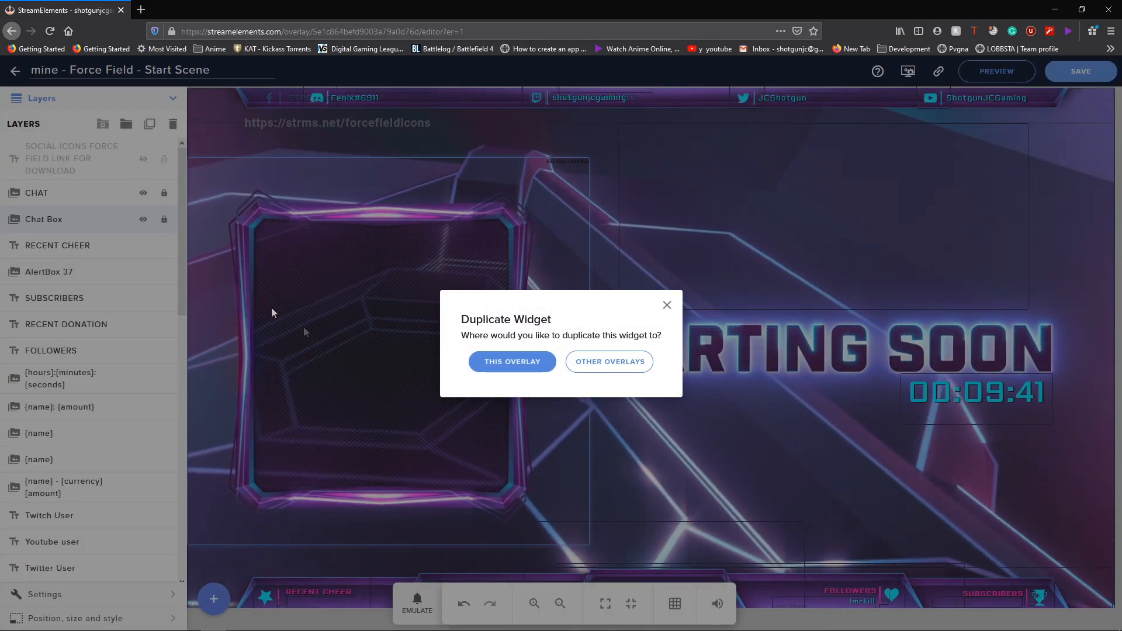
click(580, 362)
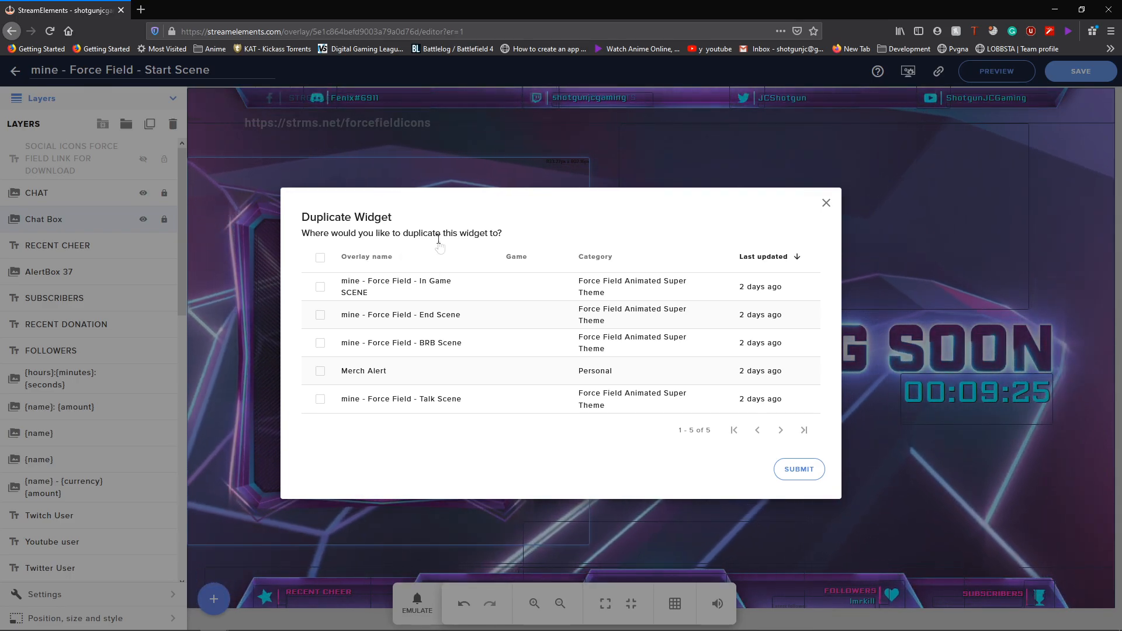
click(826, 204)
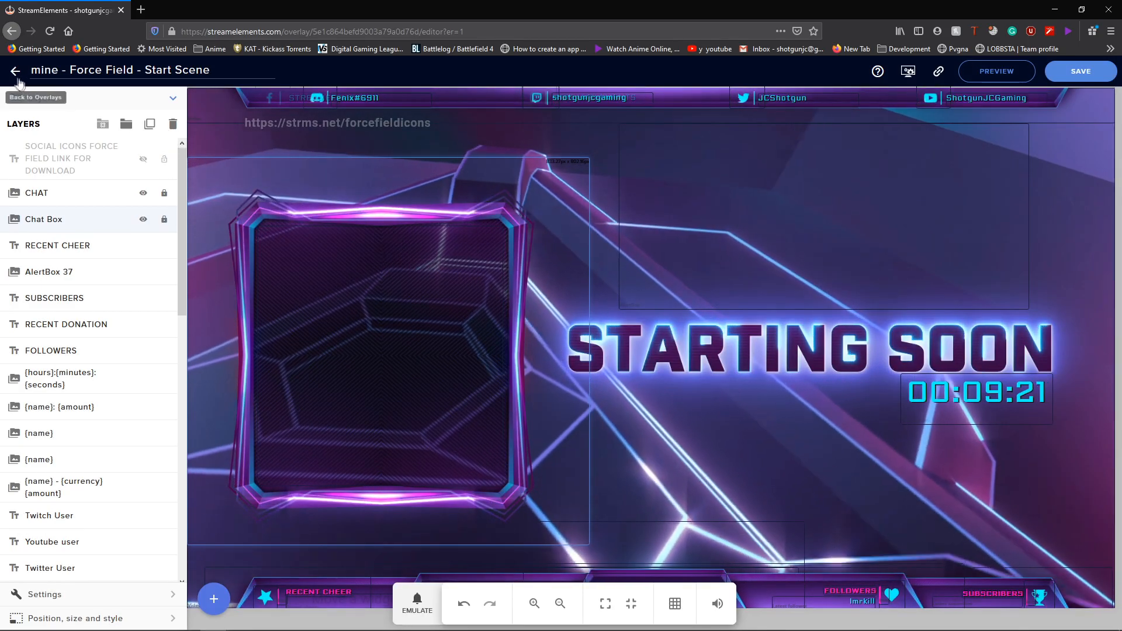
click(15, 71)
- Confirm leaving the Start Scene editor and reopen the In Game SCENE overlay for editing
click(623, 287)
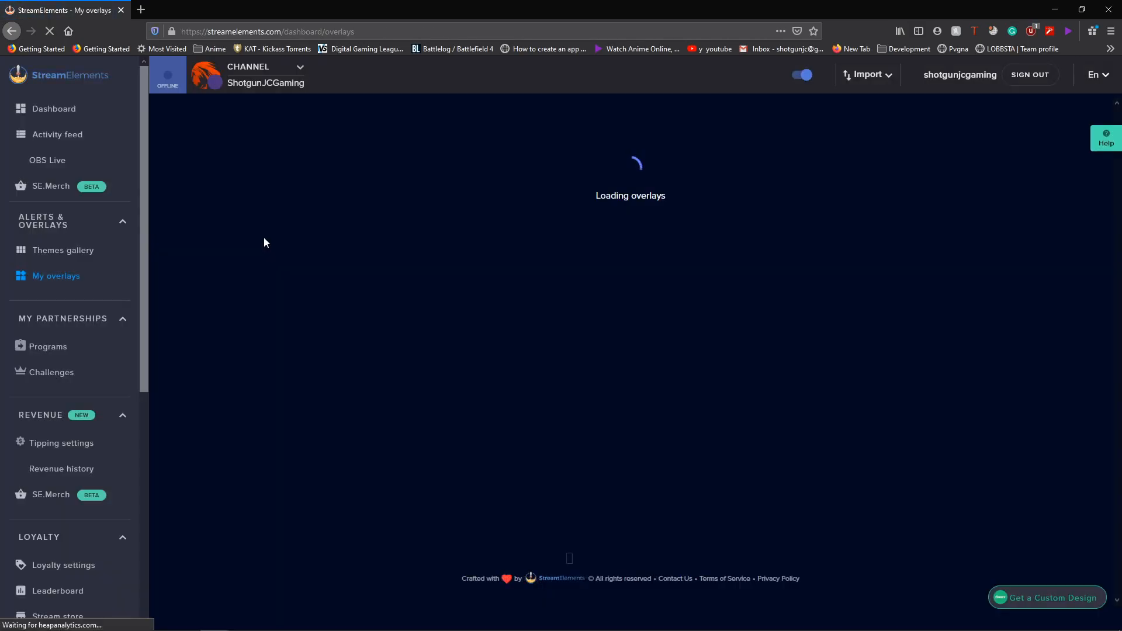
scroll(304, 421, down, 3)
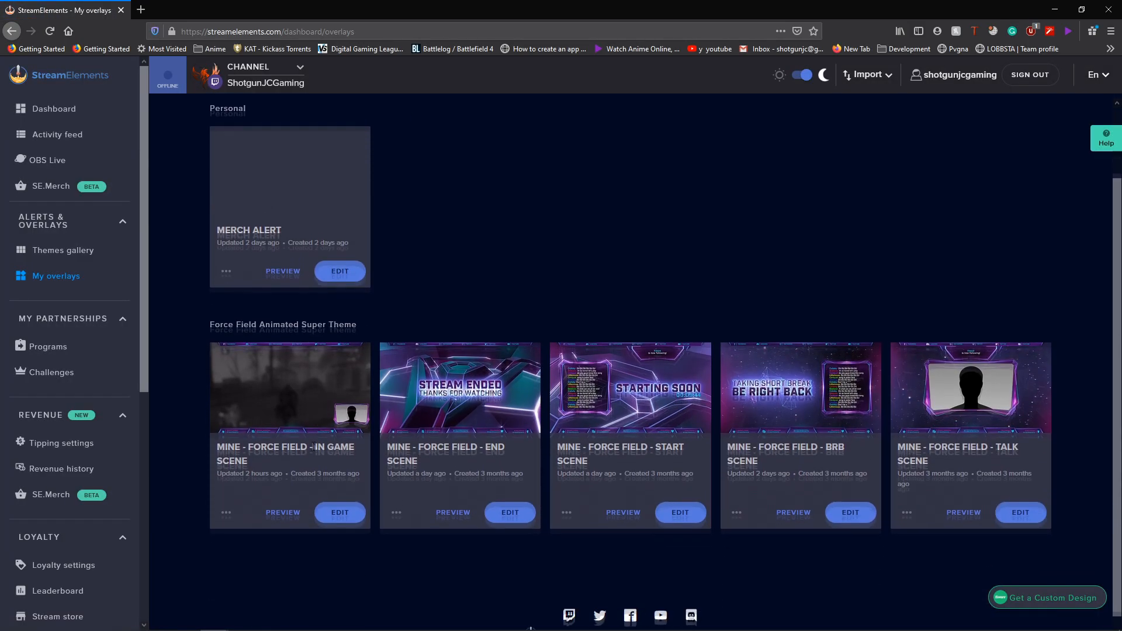
click(343, 512)
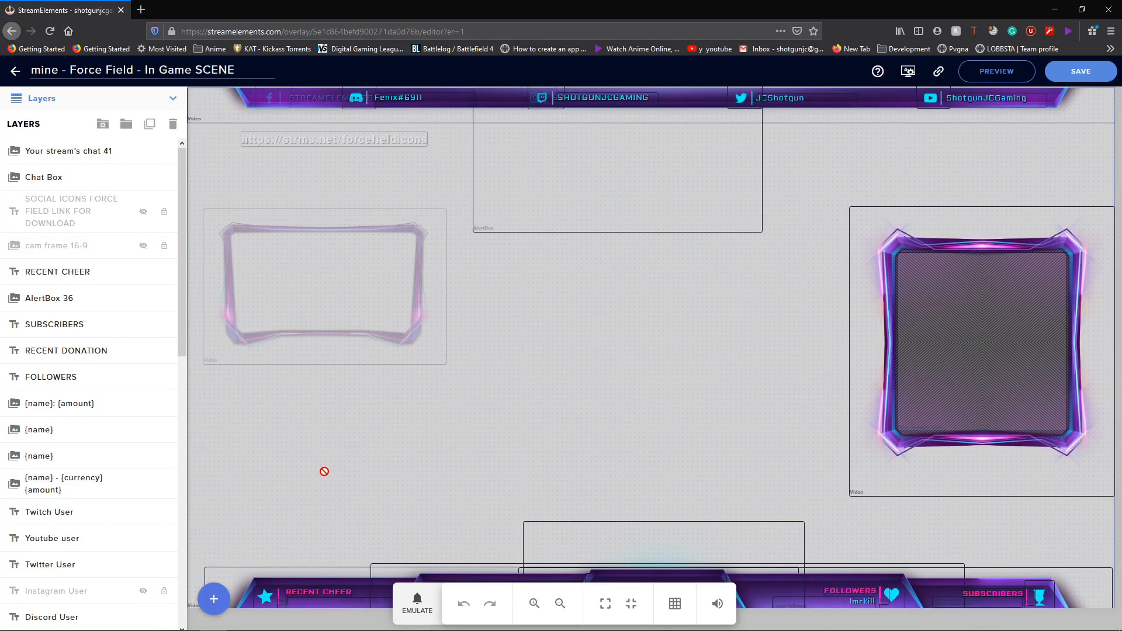
- Select the right webcam frame's Chat Box layer and expand its video Settings, adding no widget
click(941, 280)
click(886, 227)
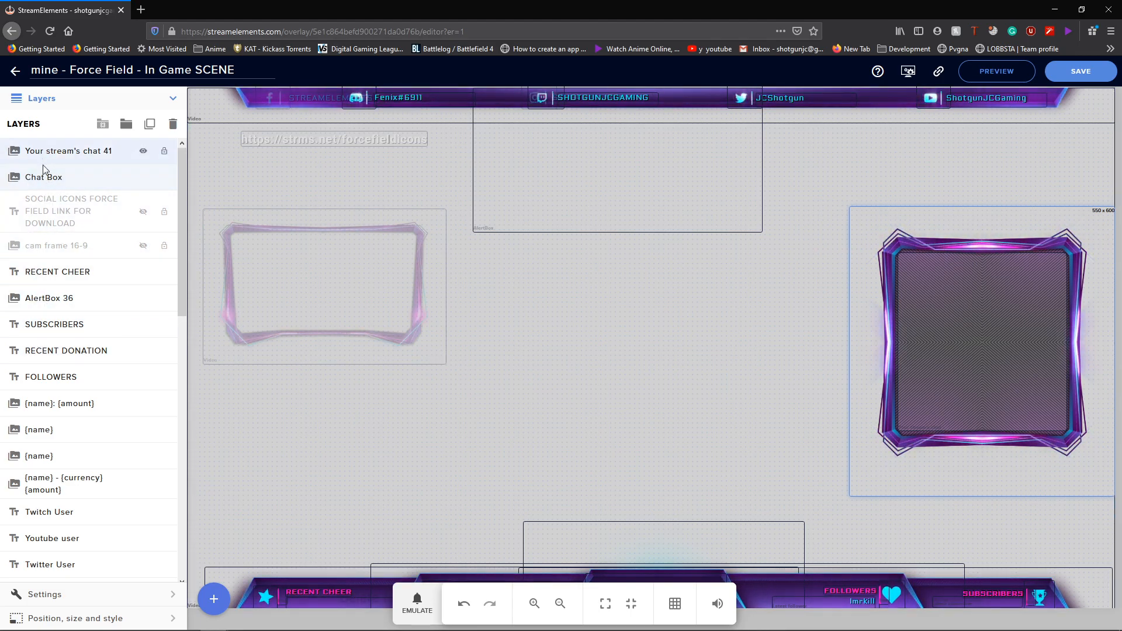
click(214, 599)
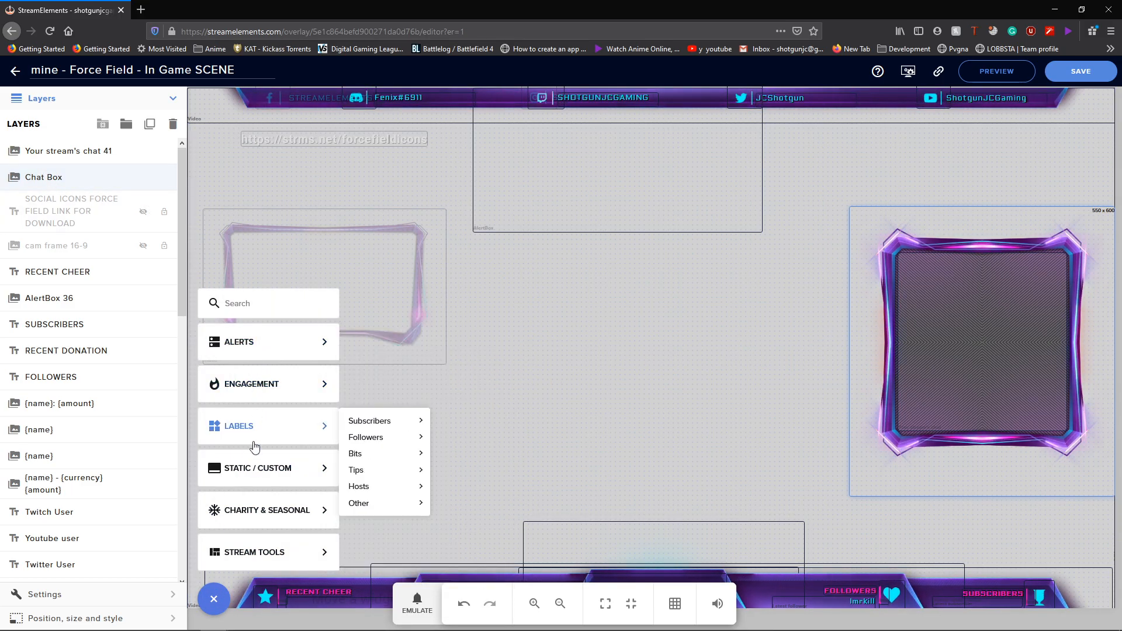
mouse_move(243, 559)
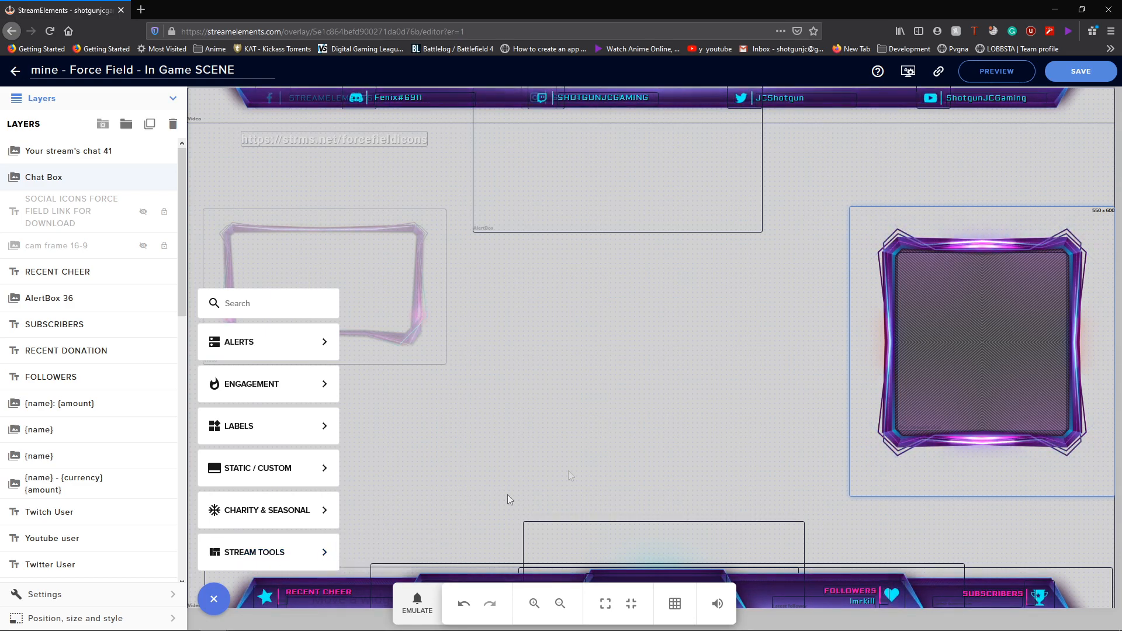
click(974, 312)
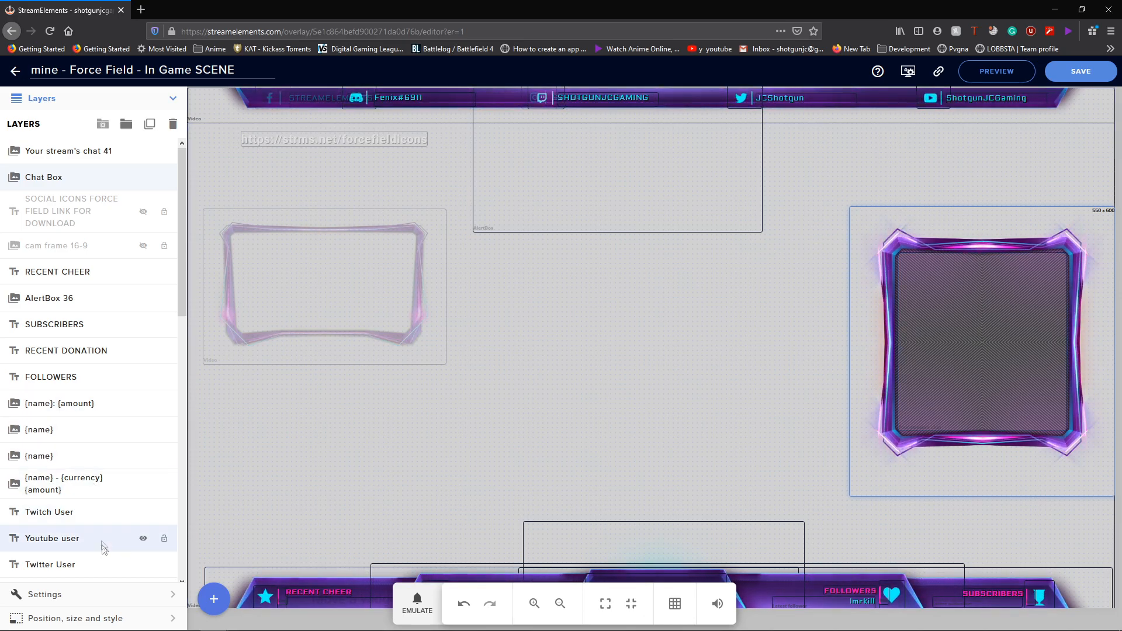
click(93, 593)
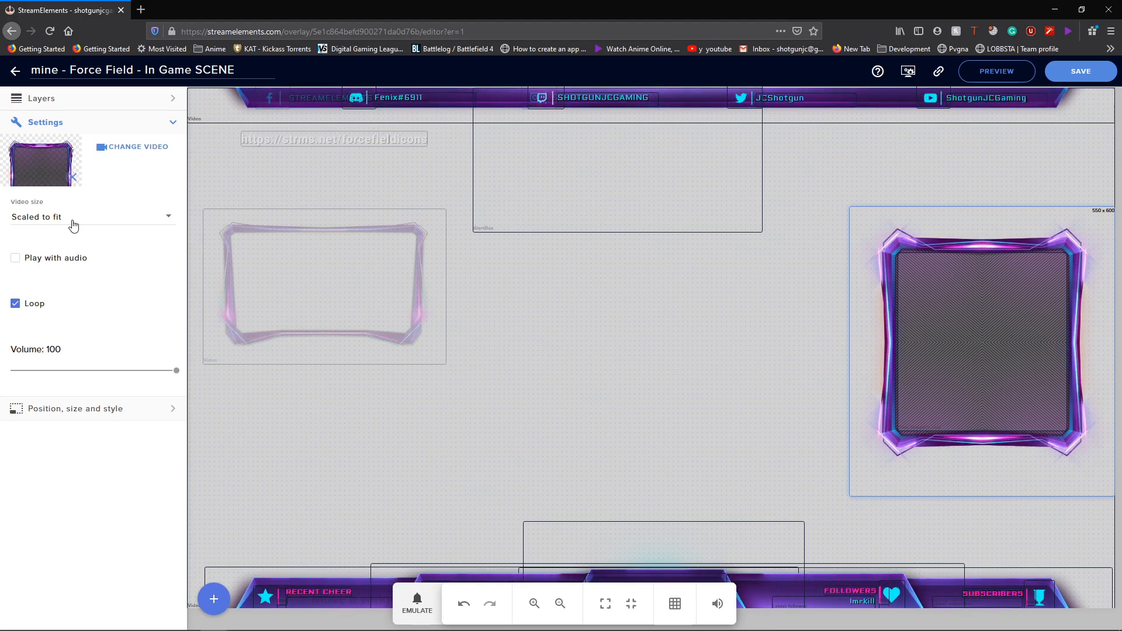
- Inspect the frame's position and size, and the inner 350 x 370 element's text styling
click(88, 412)
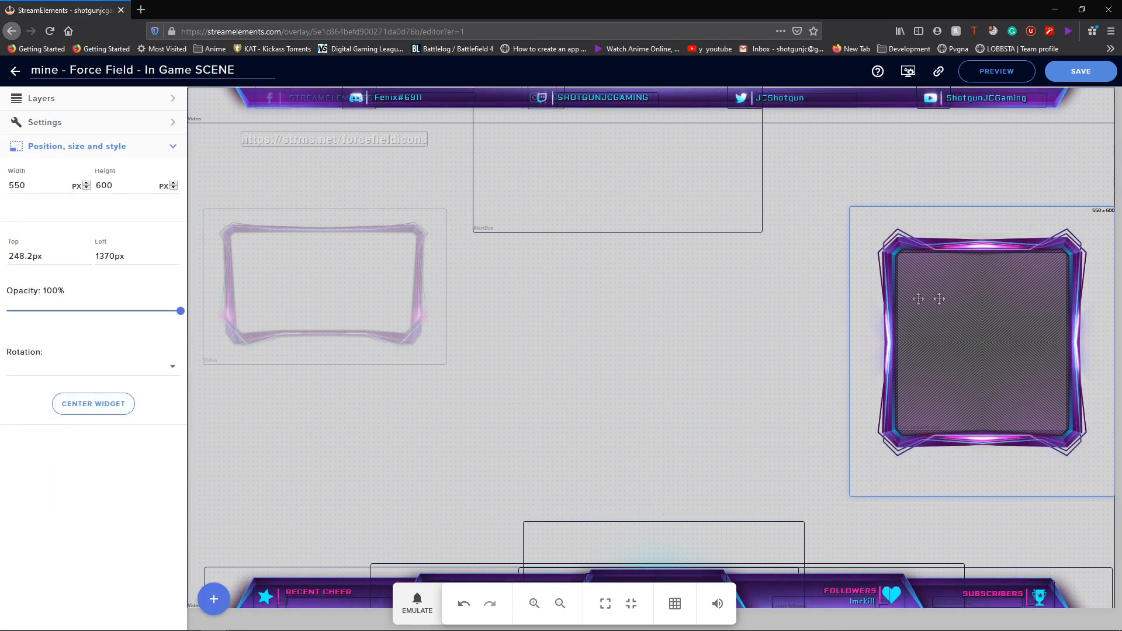
click(969, 298)
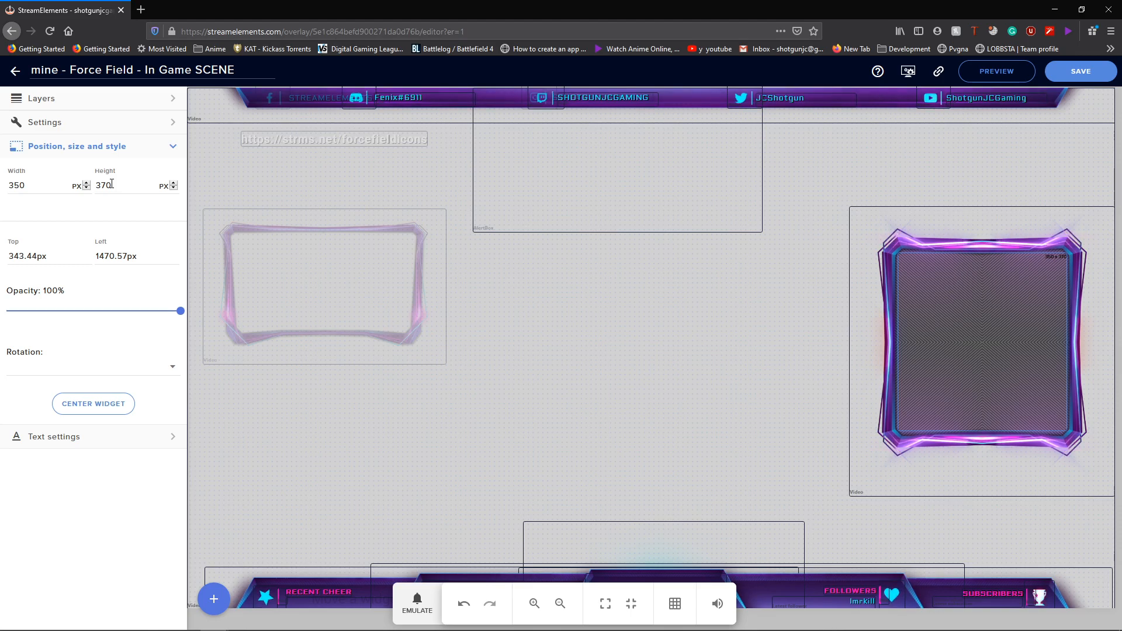
click(113, 445)
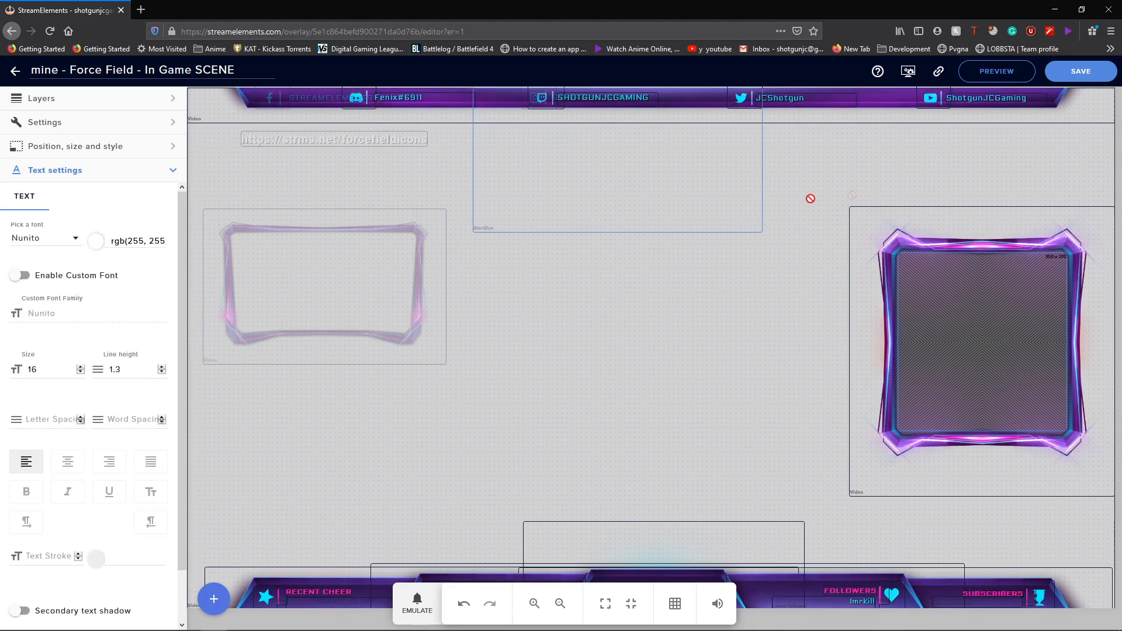
- Nudge the 550 x 600 video frame down two steps and save the overlay
click(946, 269)
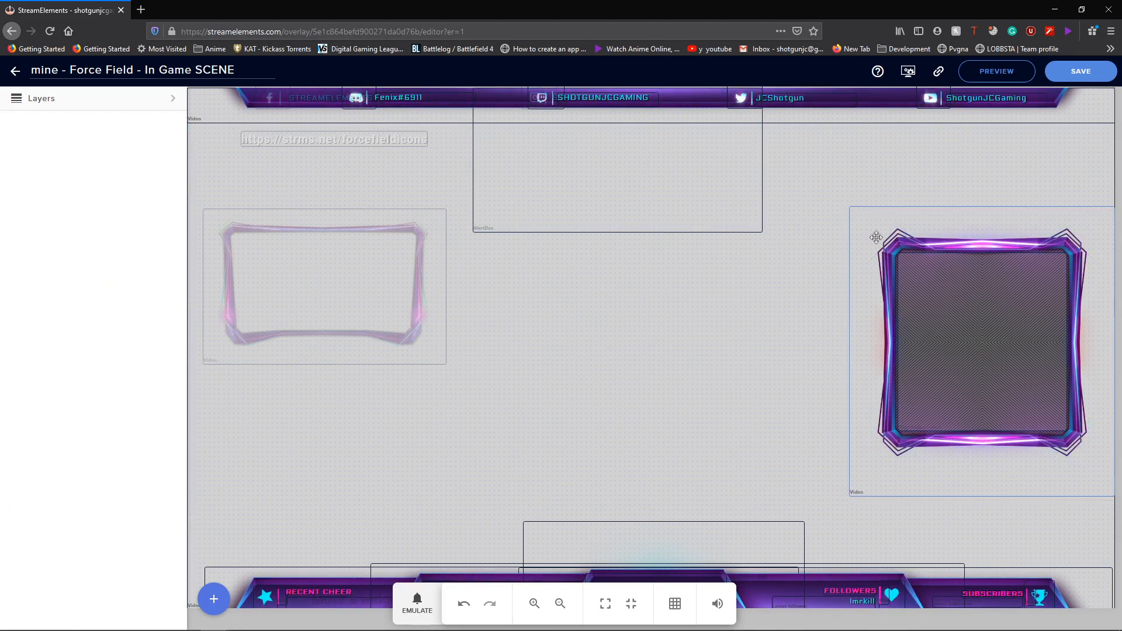
key(Down)
key(Down)
key(Down)
key(Down)
key(Down)
key(Down)
key(Down)
key(Down)
key(Down)
key(Down)
key(Down)
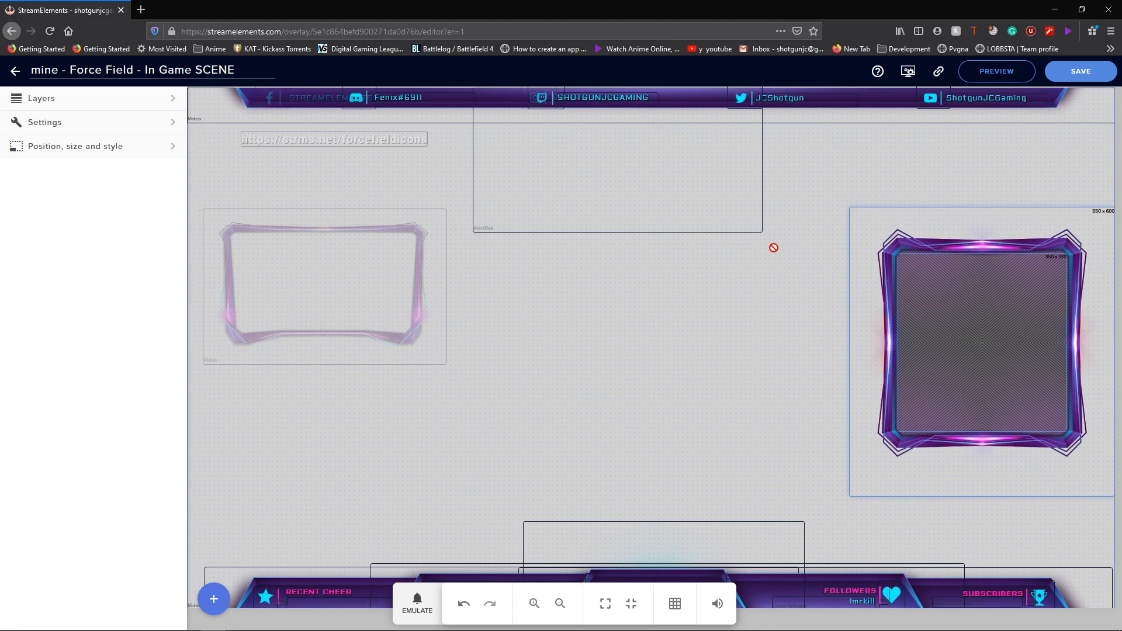
key(Down)
key(Down)
key(Down)
key(Down)
key(Down)
key(Down)
key(Down)
key(Down)
key(Down)
key(Down)
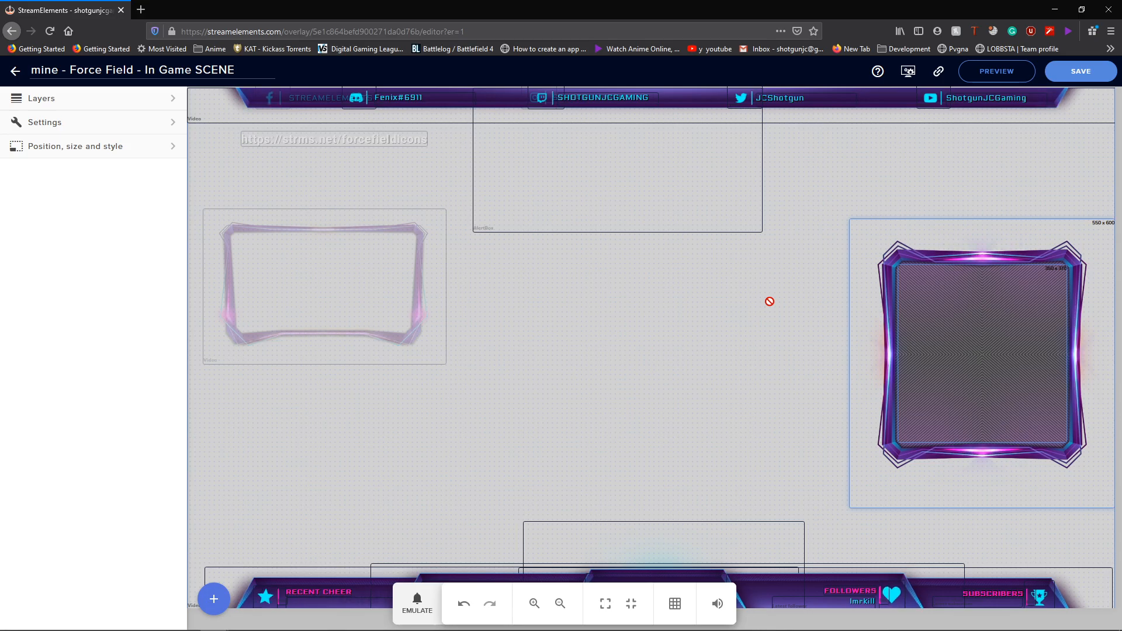
click(1061, 78)
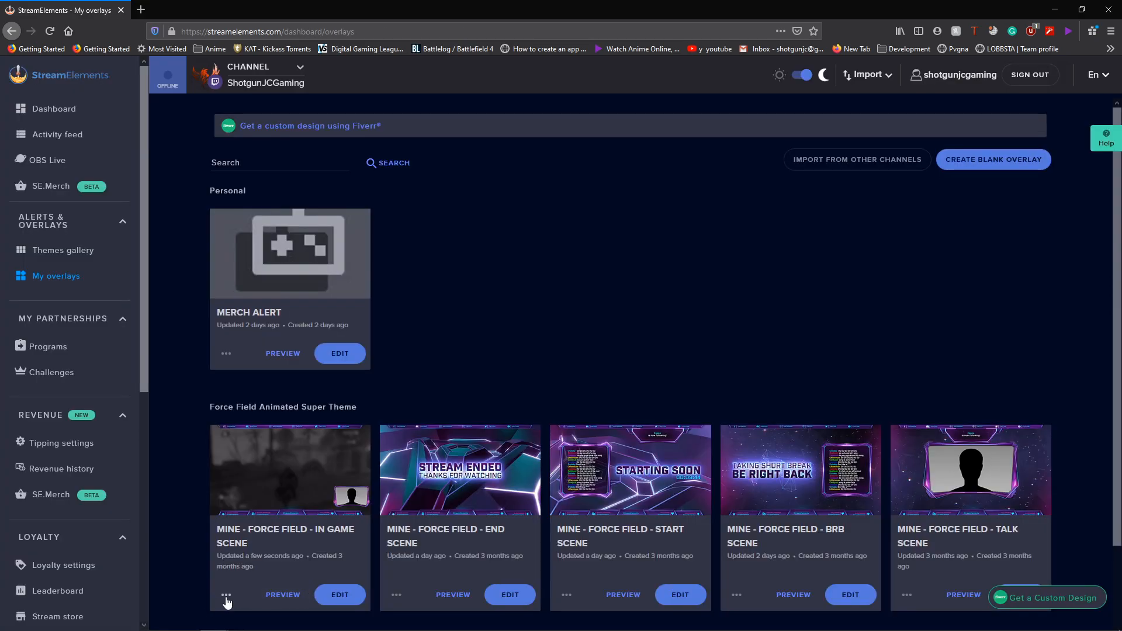
- Copy the In Game Scene overlay link, then launch a second OBS Studio instance anyway
click(226, 595)
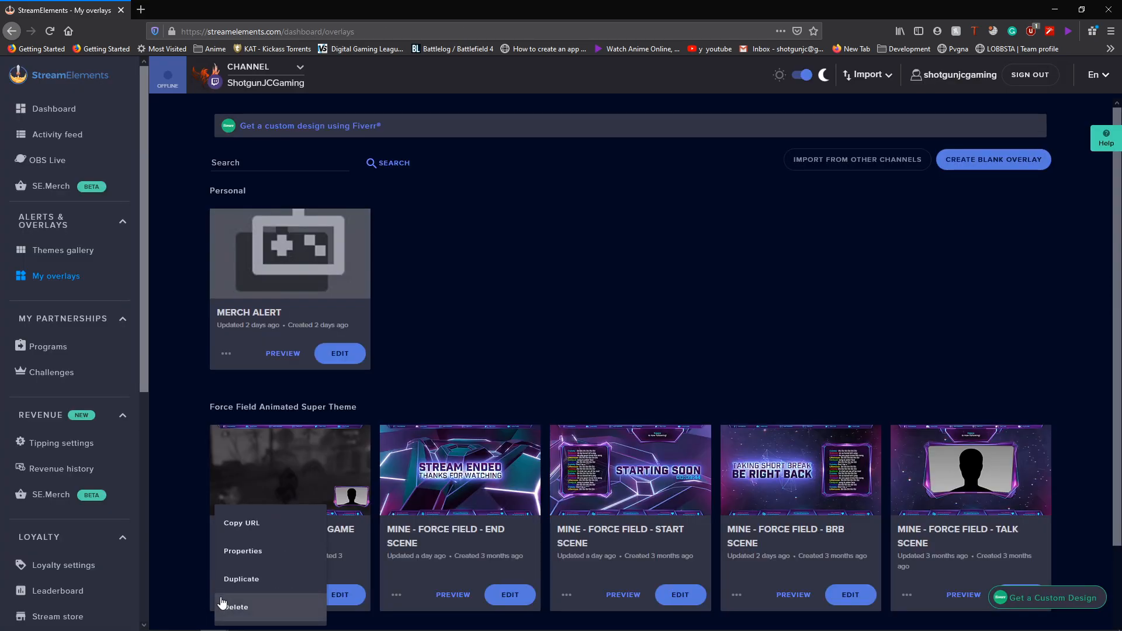
click(250, 534)
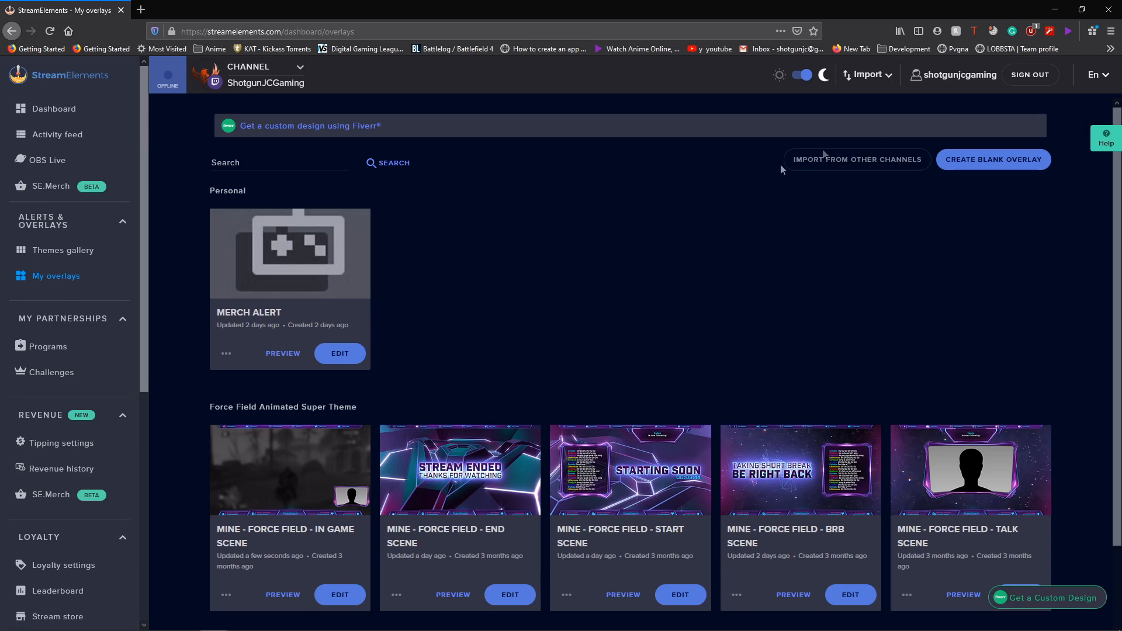
key(super)
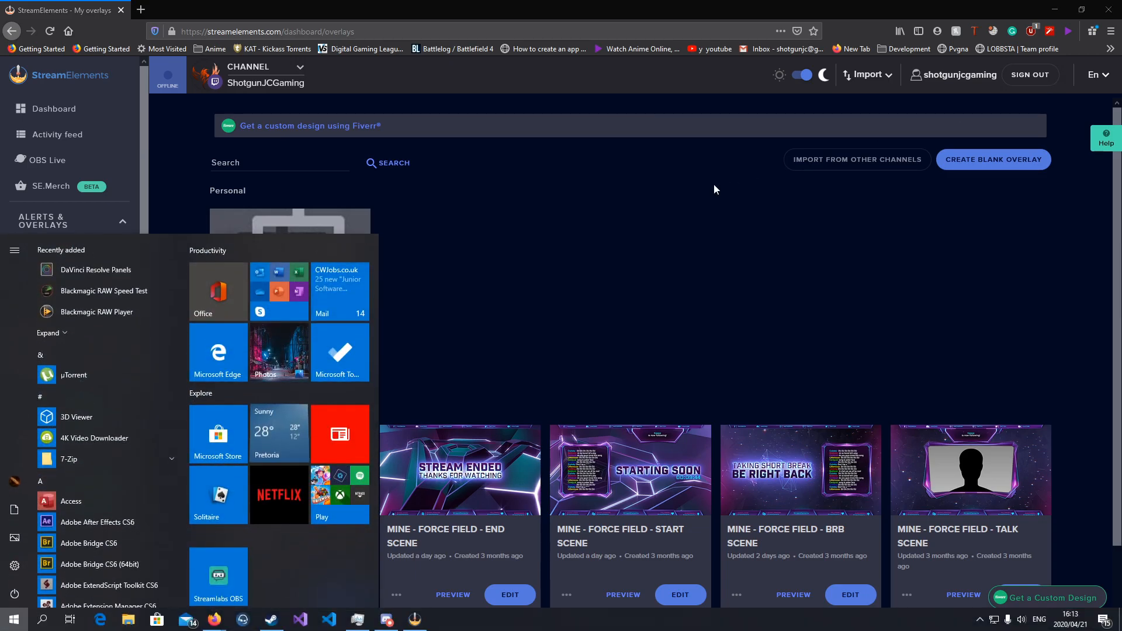
text(obs)
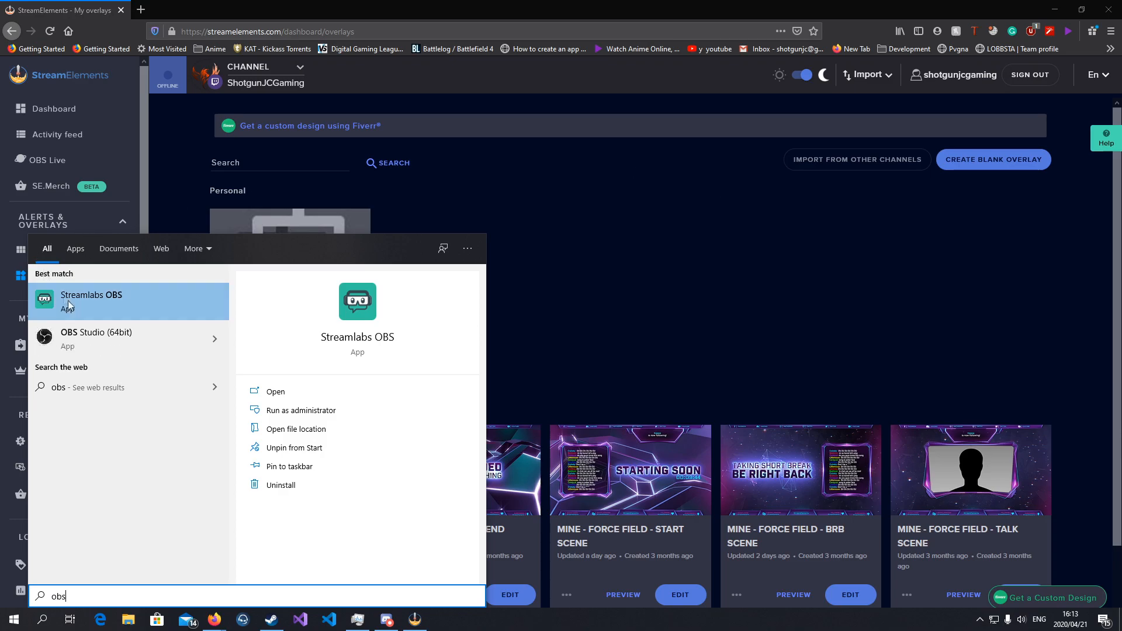
key(BackSpace)
key(BackSpace)
key(BackSpace)
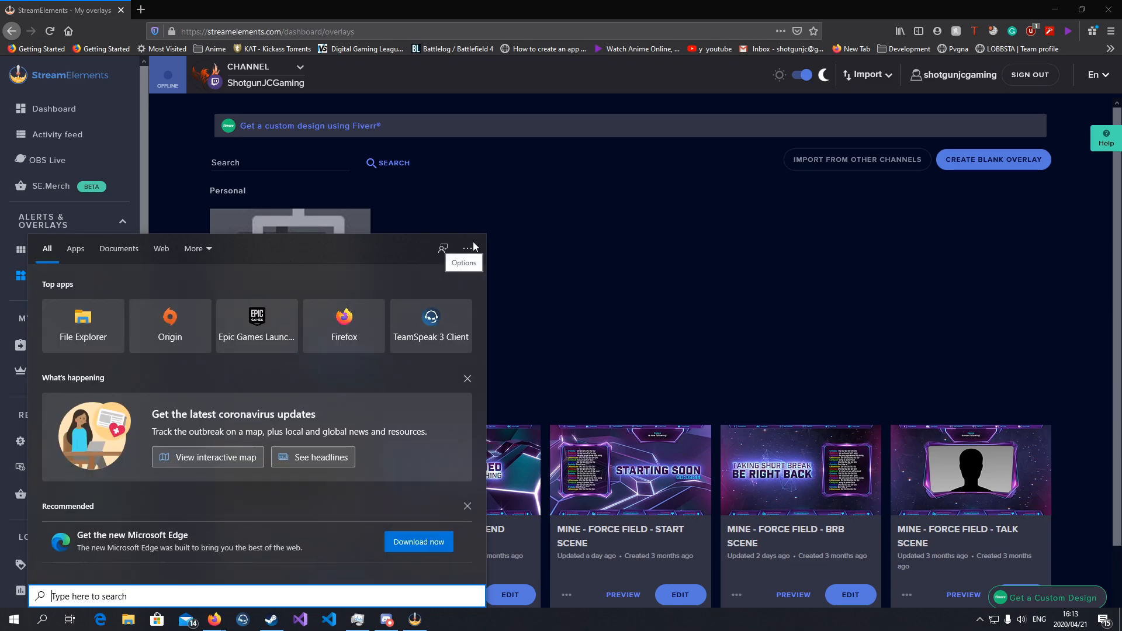
text(ob.liv)
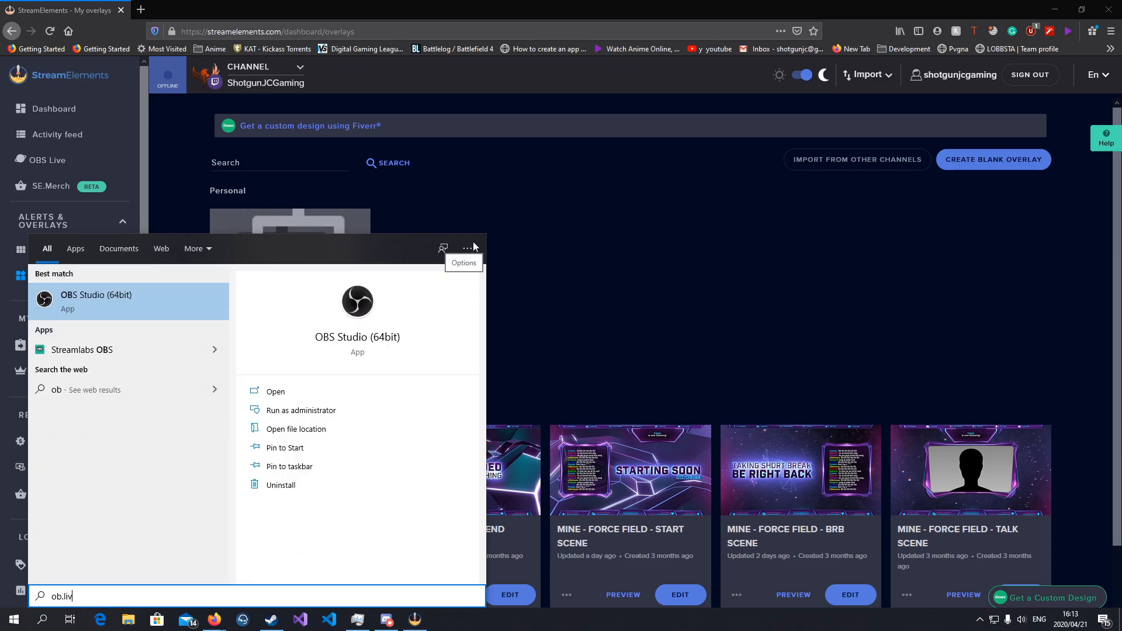
key(Return)
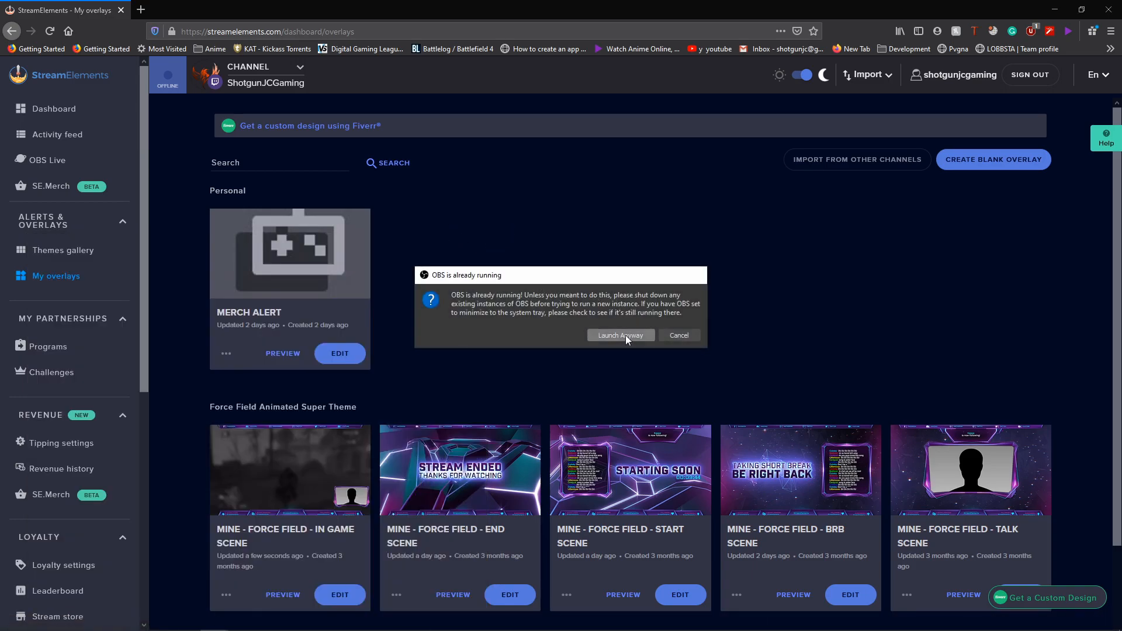
click(625, 335)
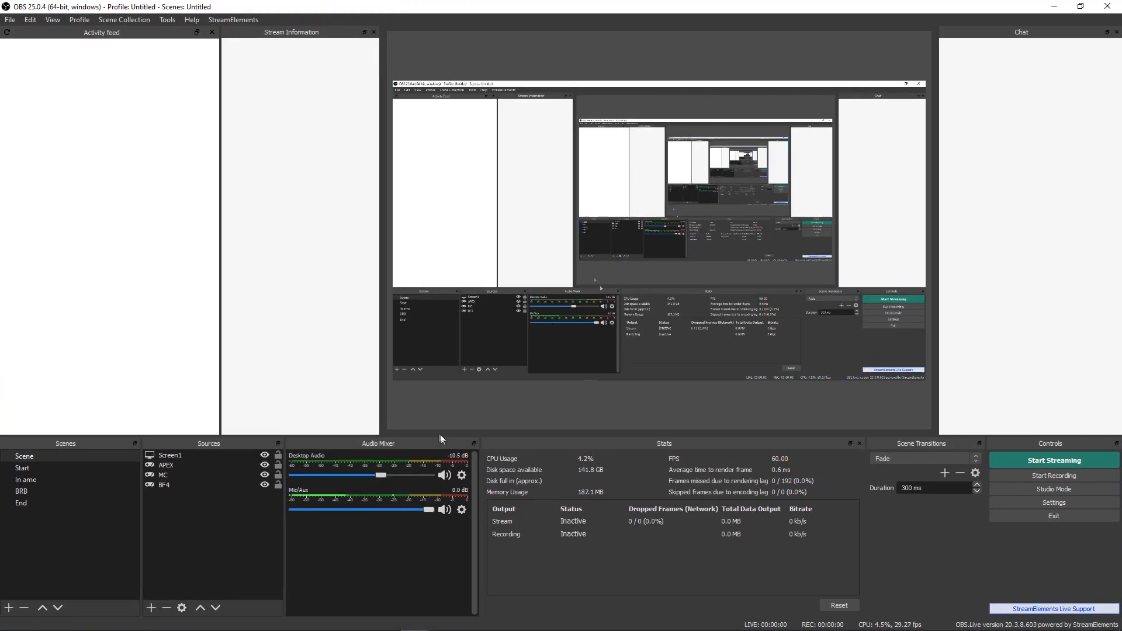
- Create a new OBS scene named In Game
click(24, 468)
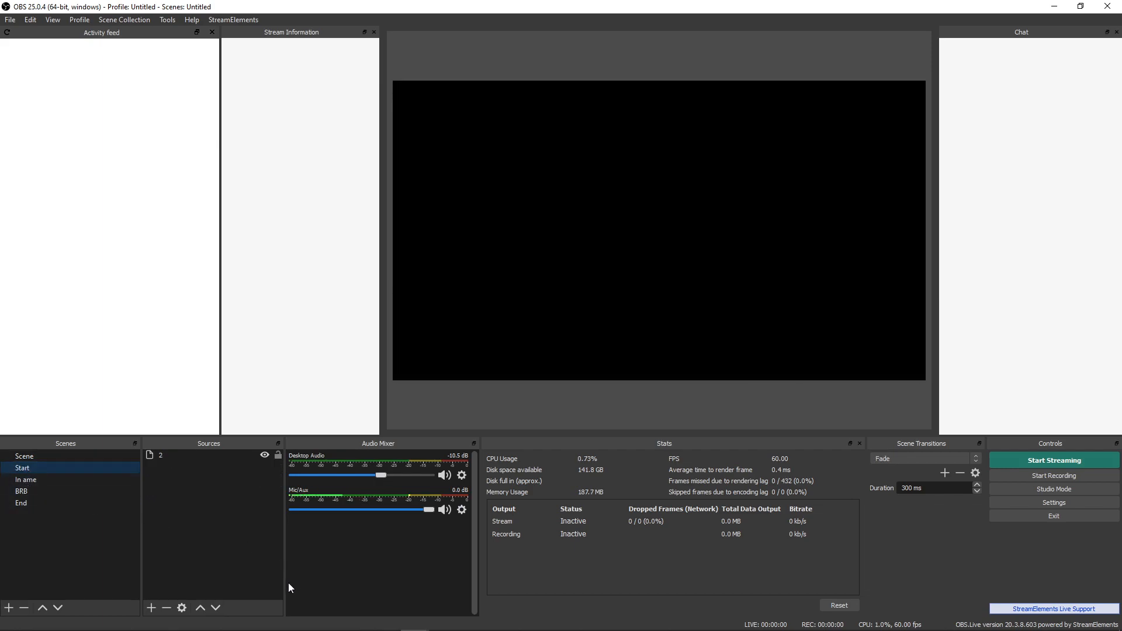
click(35, 481)
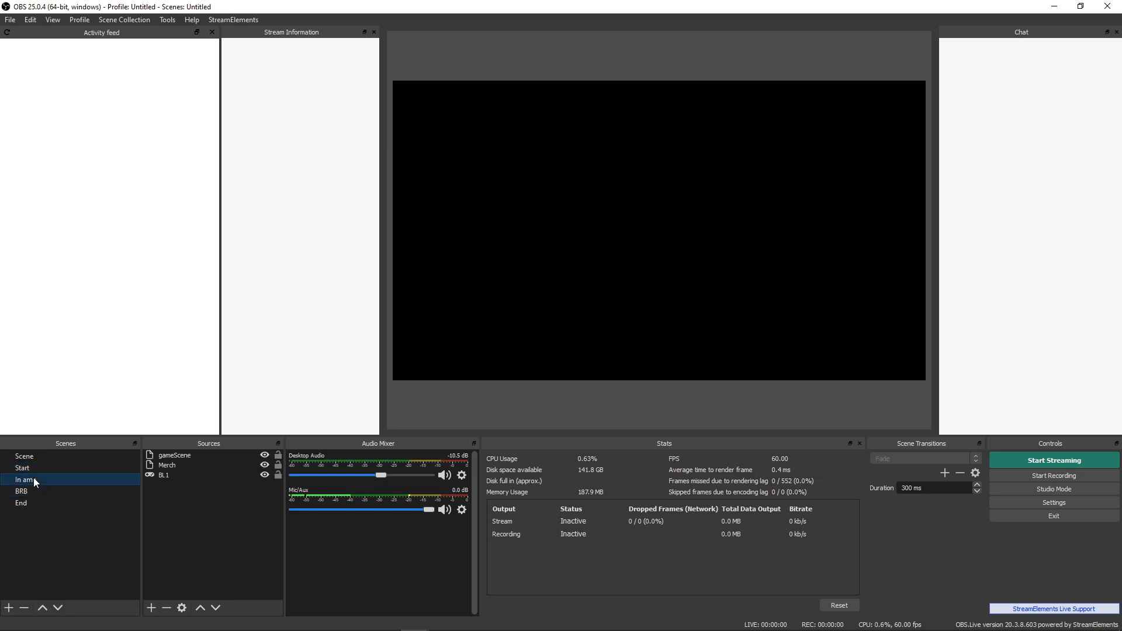
click(8, 607)
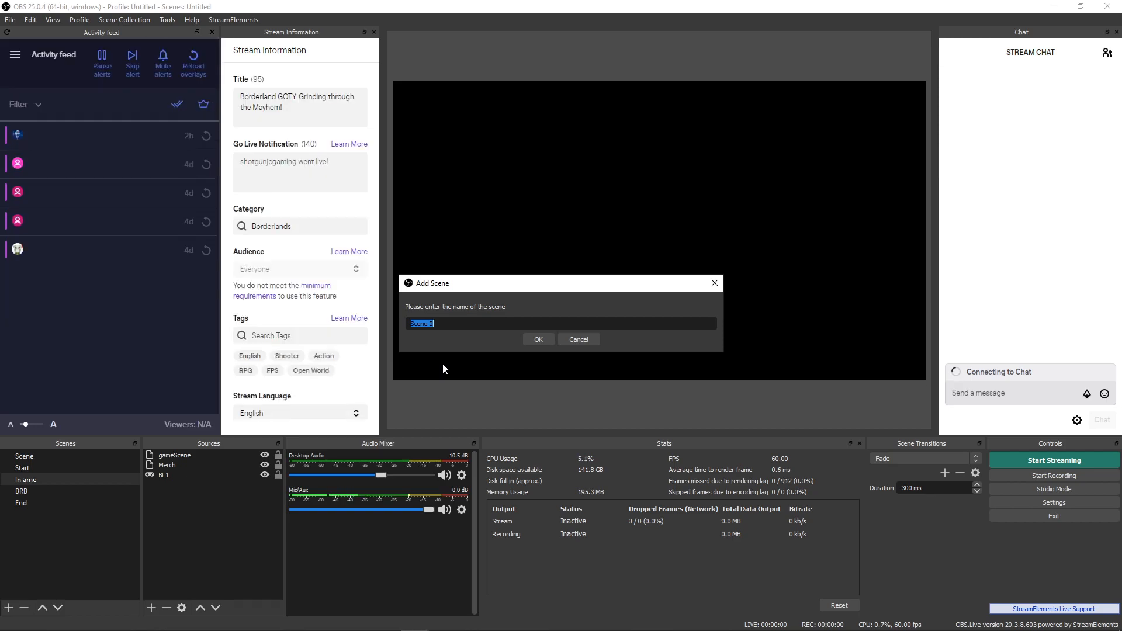
text(In Game)
key(Return)
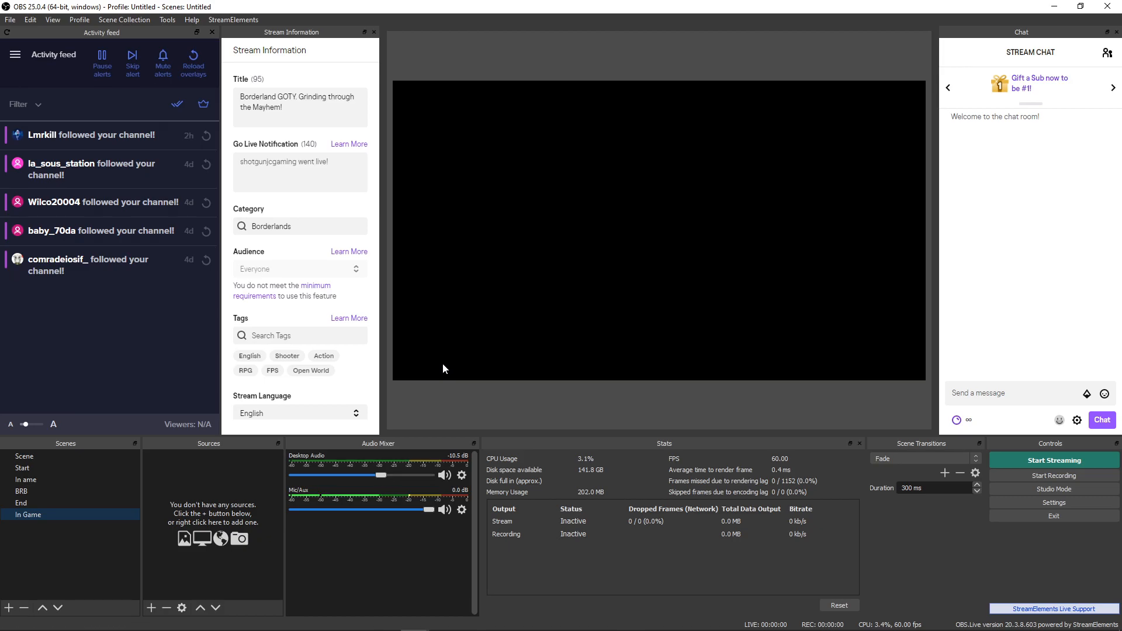
- Add a Browser source to the scene and rename it IGS
click(151, 607)
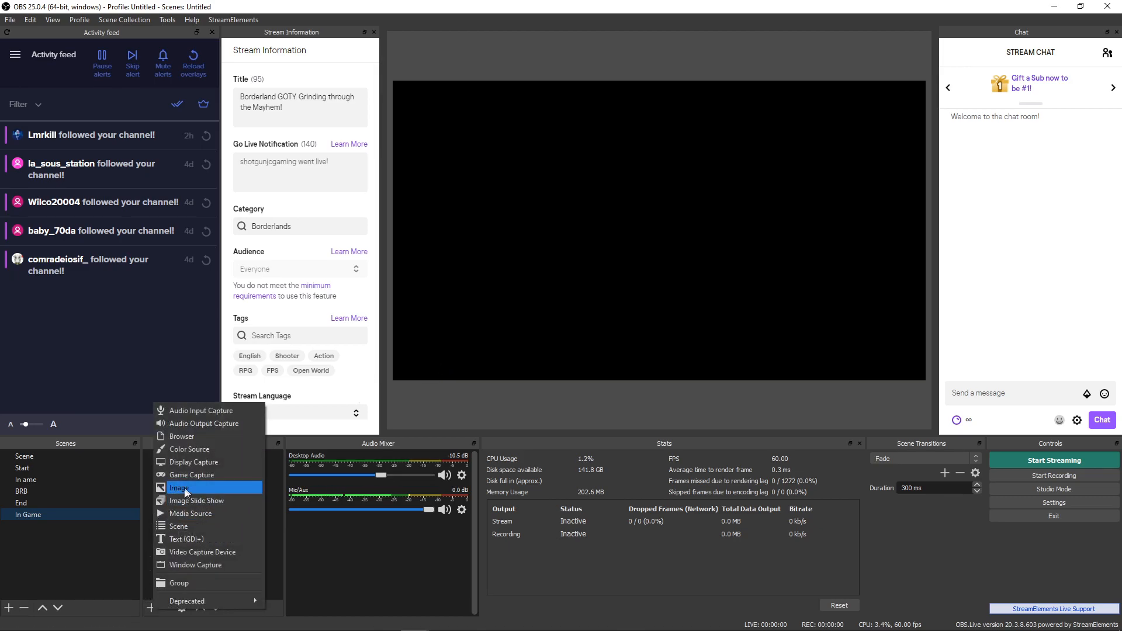
click(178, 441)
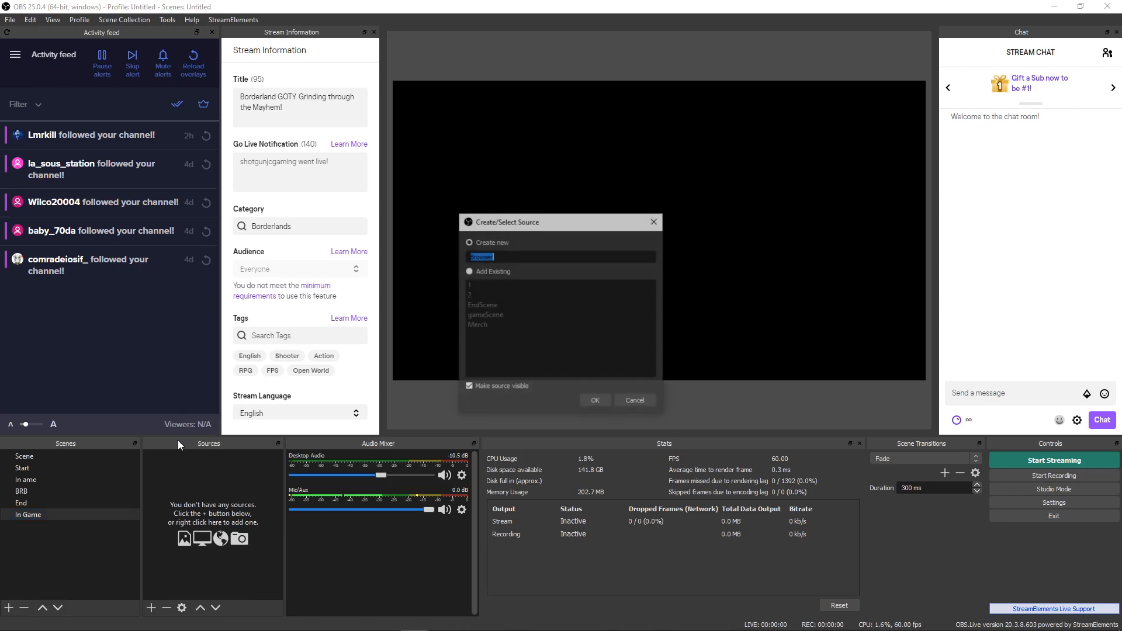
click(531, 258)
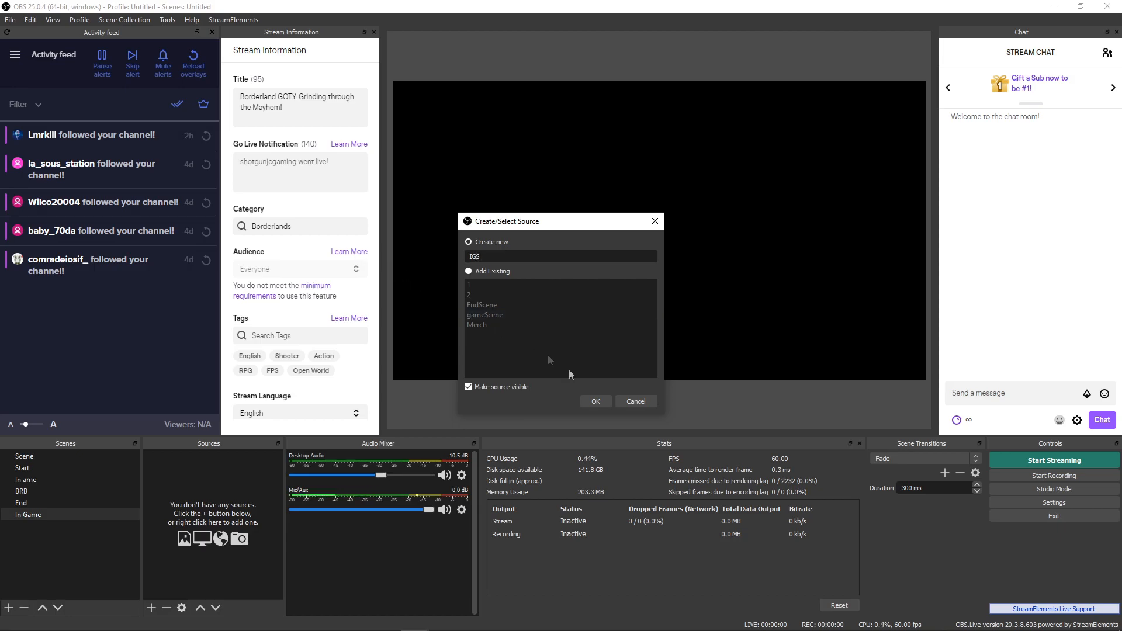
- Point the IGS browser source at the pasted StreamElements overlay URL, sized 1920 x 1080
click(606, 404)
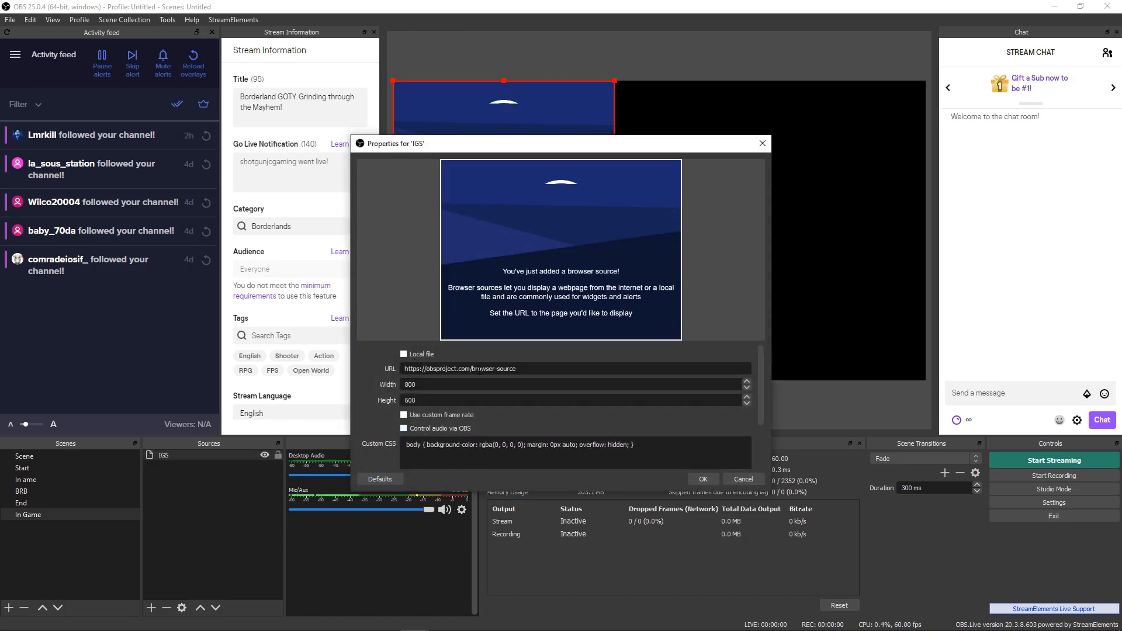
drag(526, 372, 347, 370)
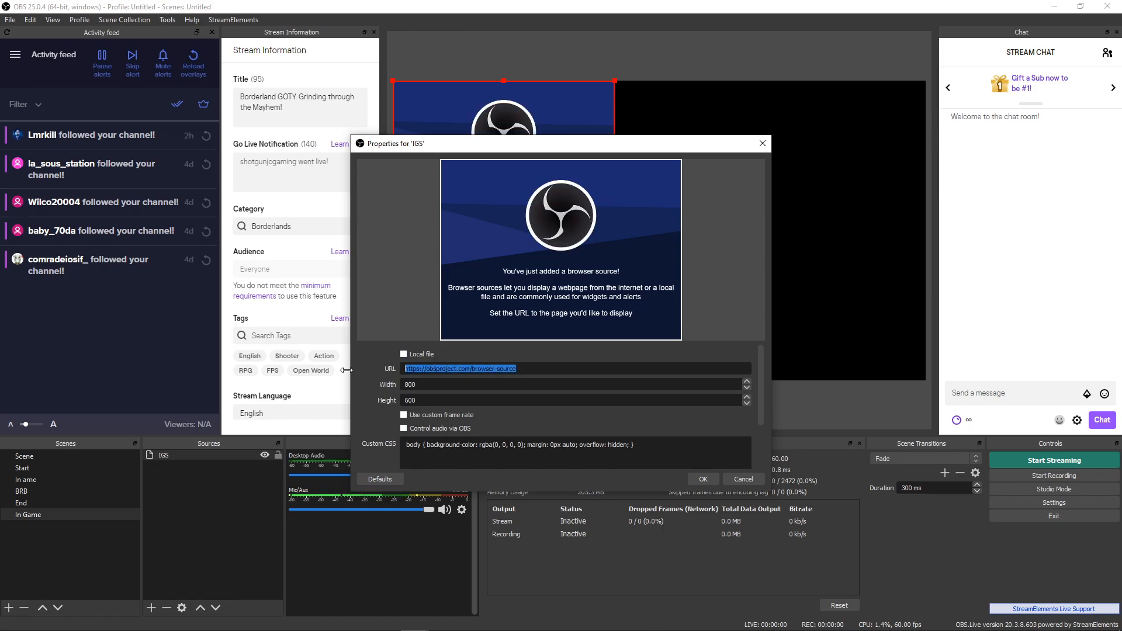
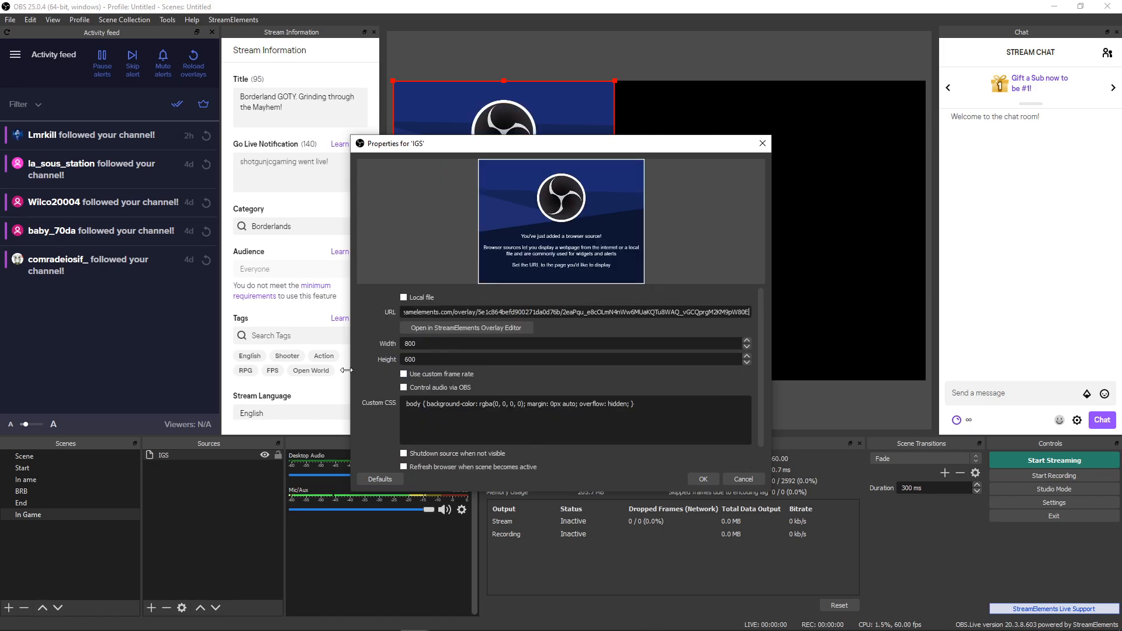
key(Tab)
key(Tab)
text(1920)
key(Tab)
text(1080)
click(701, 480)
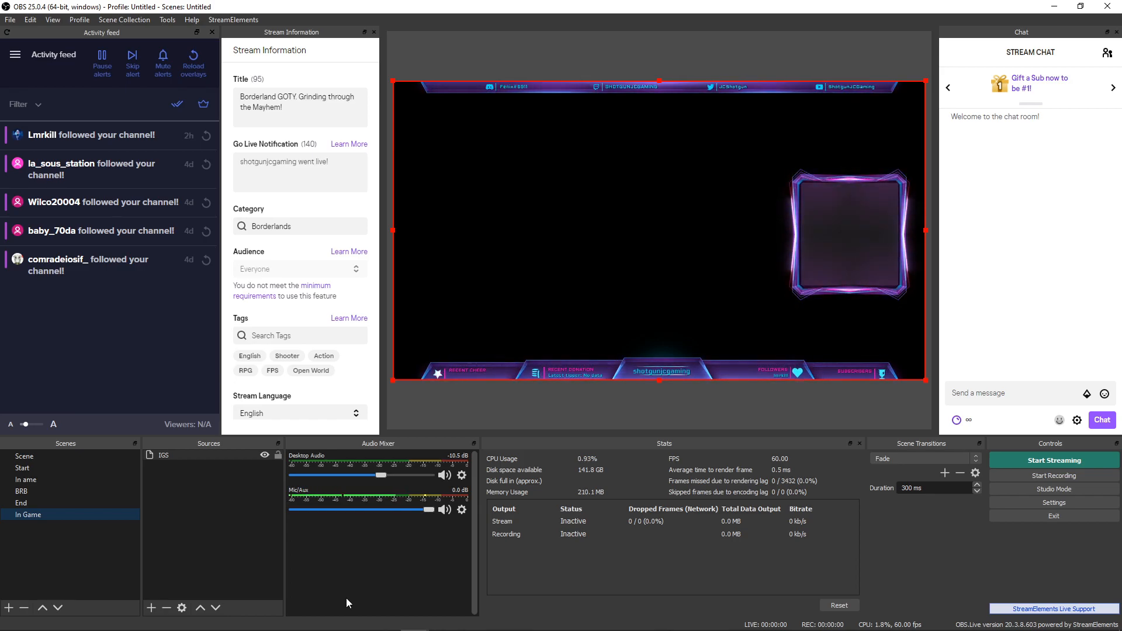
- Remove the In Game scene and add a Game Capture source above BL1 in the in-game scene
right_click(23, 513)
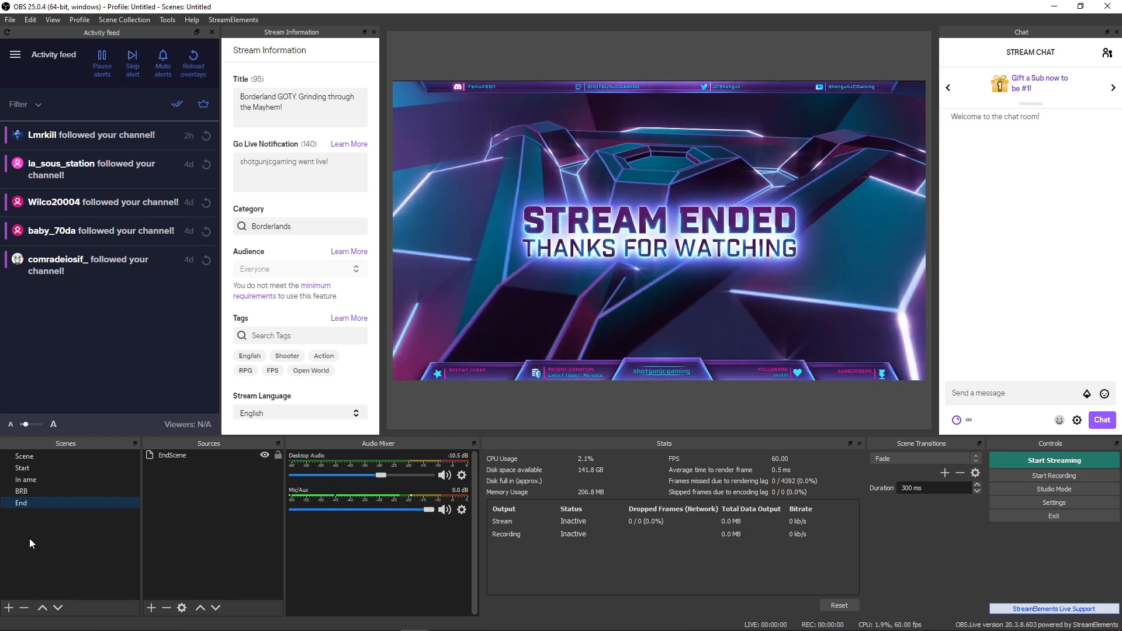
click(26, 480)
click(177, 474)
click(153, 607)
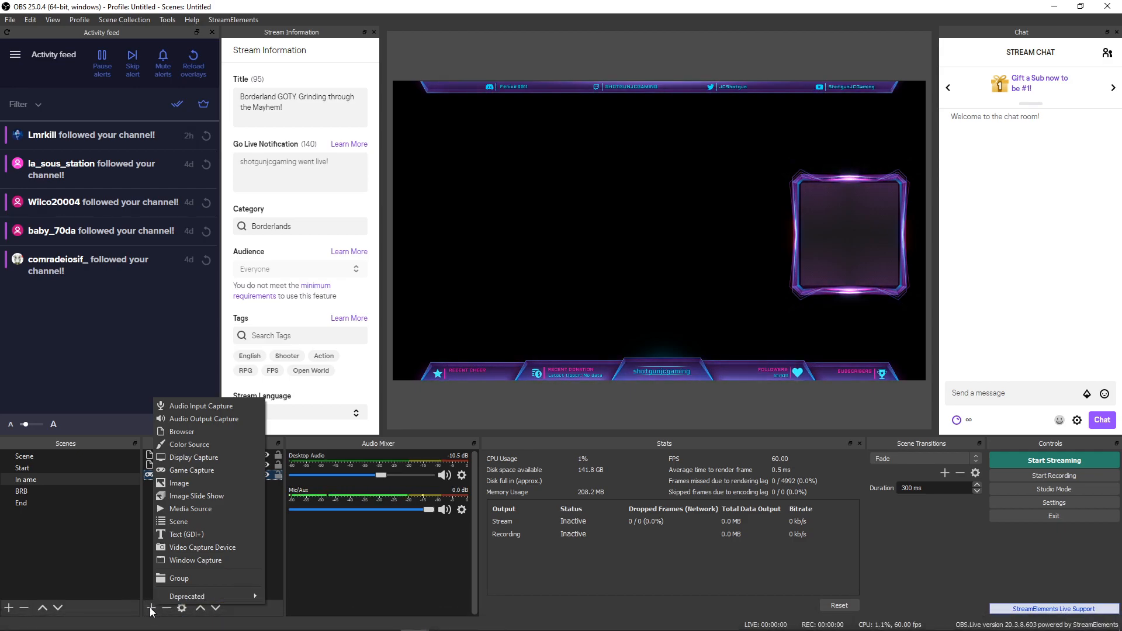
click(221, 468)
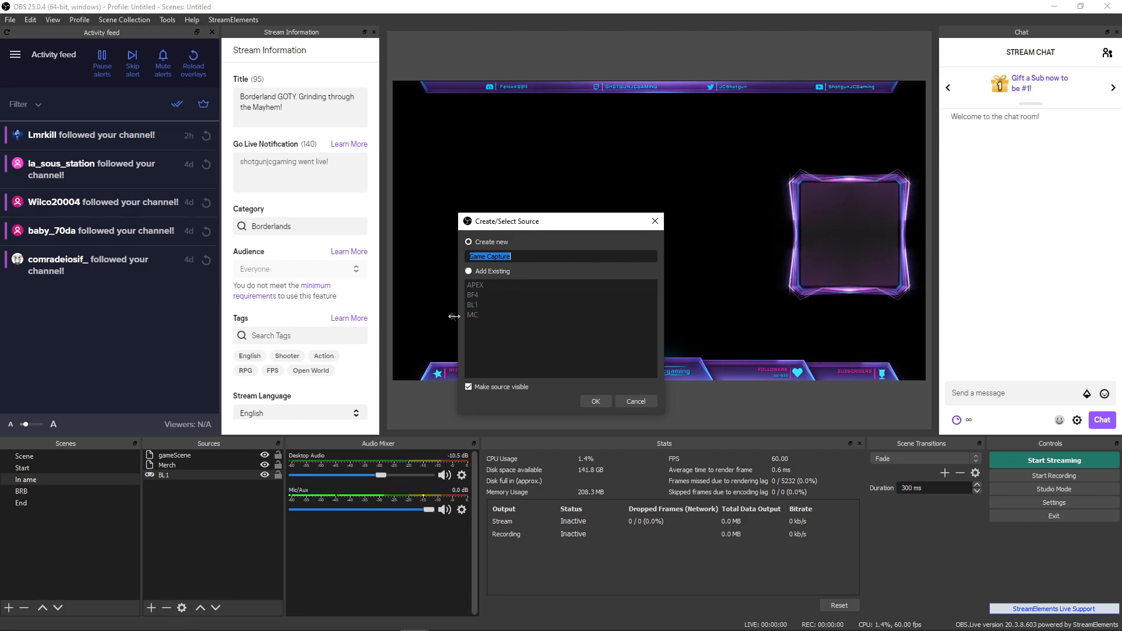
click(595, 401)
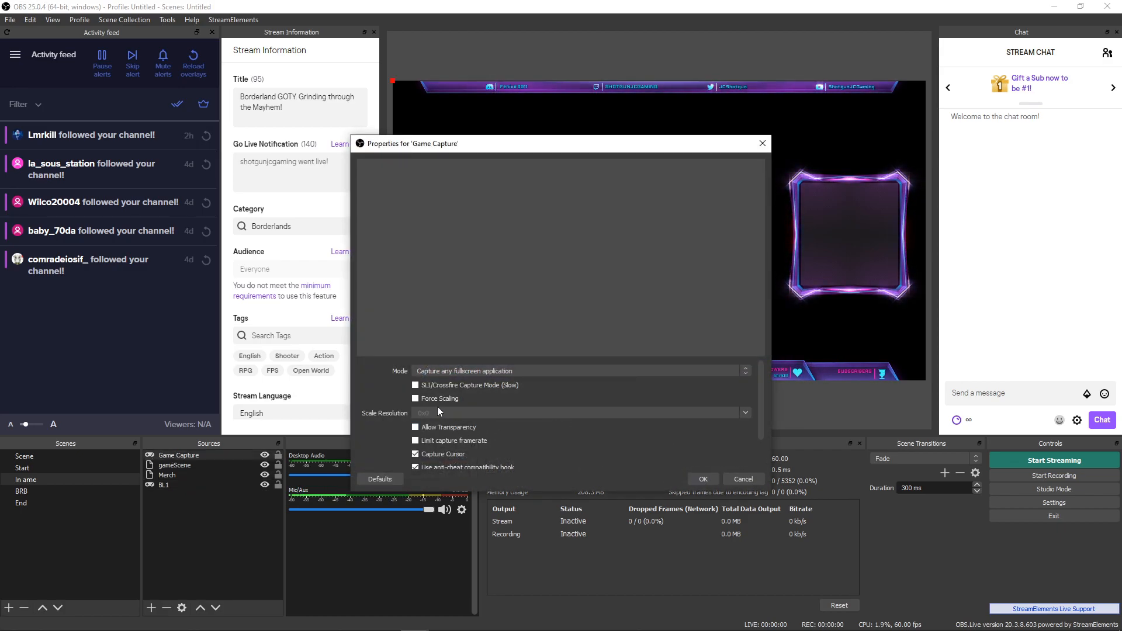
- Set Game Capture to capture a specific window, review the window list, then cancel
click(464, 374)
click(454, 388)
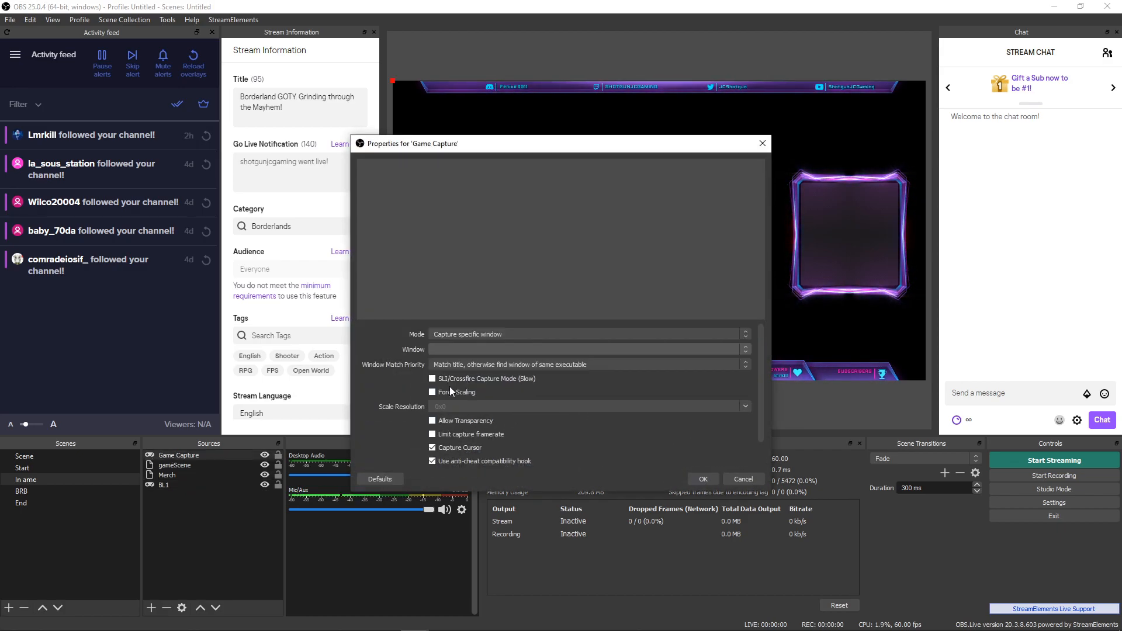
click(450, 349)
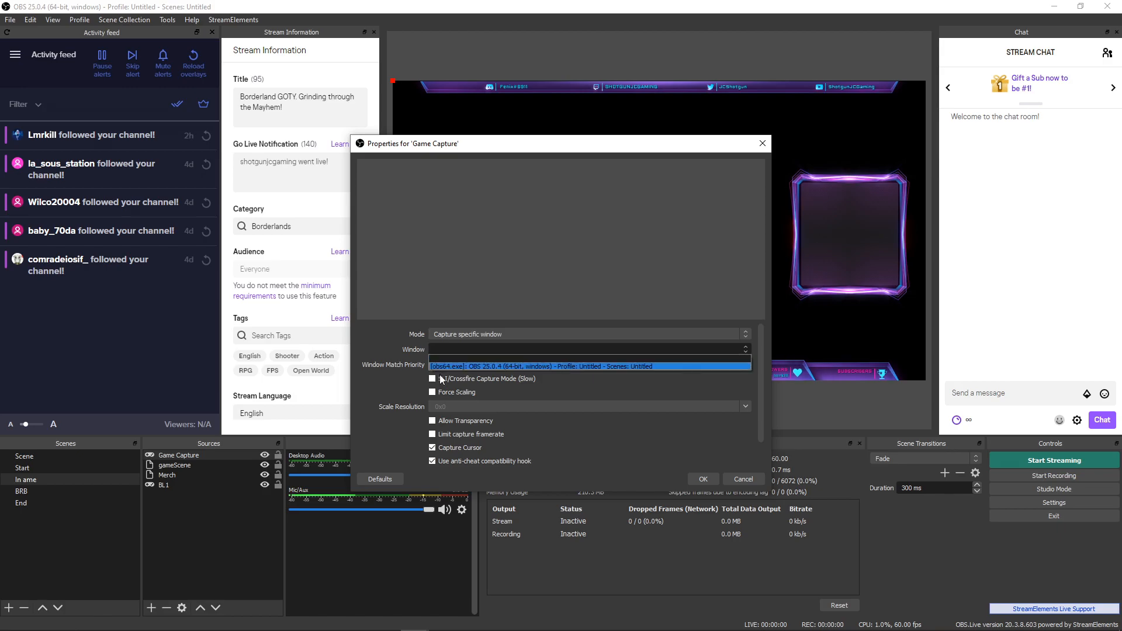
click(384, 384)
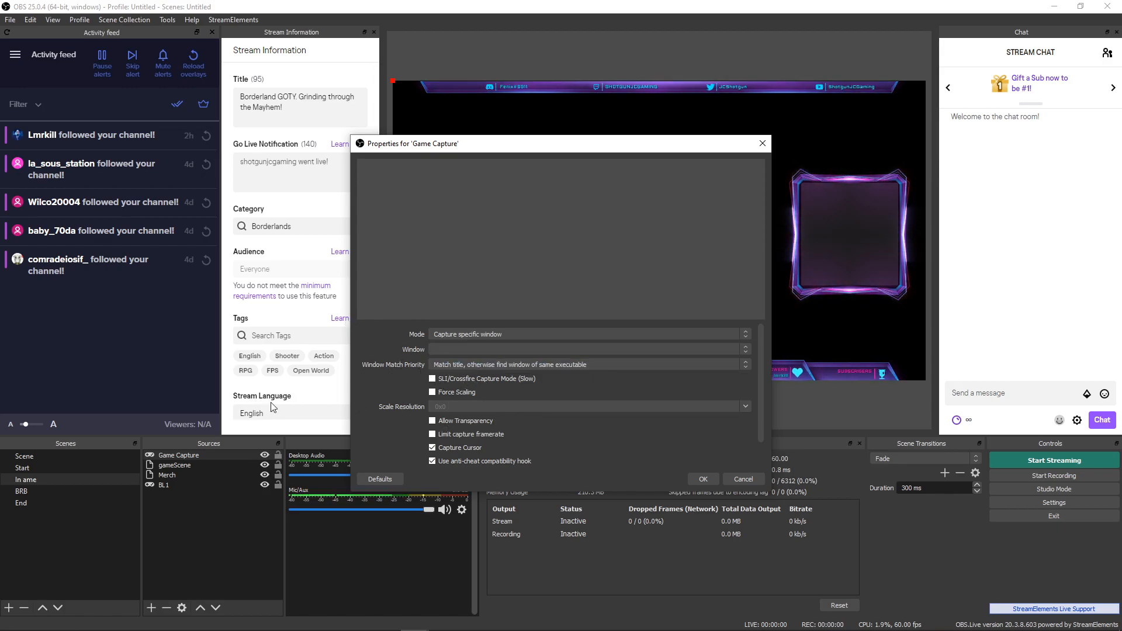
scroll(523, 450, down, 1)
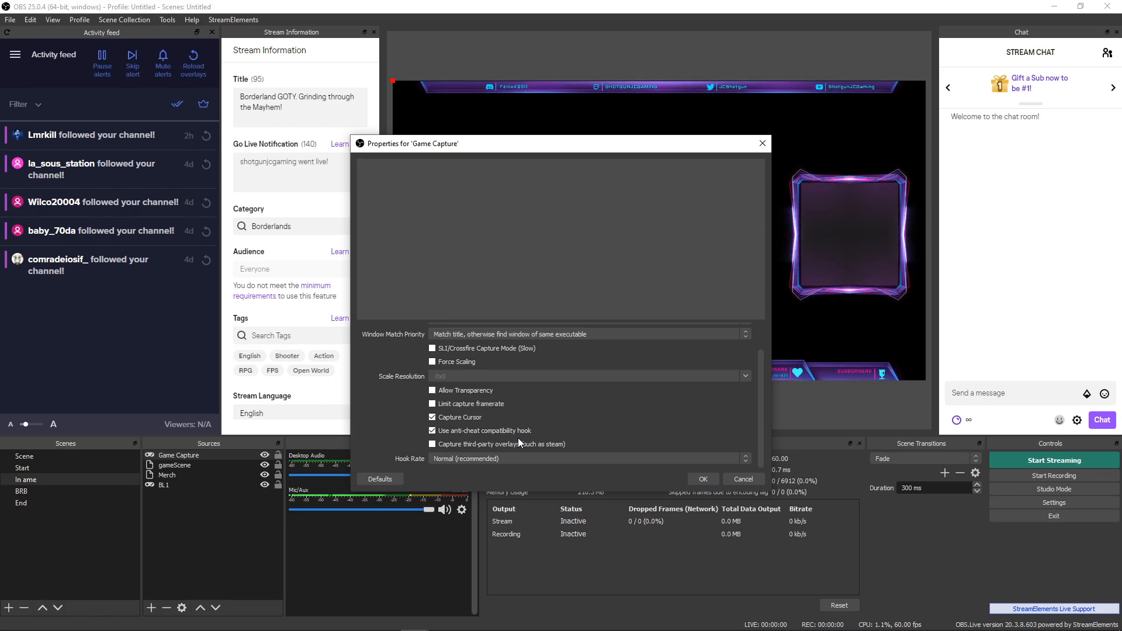
click(743, 480)
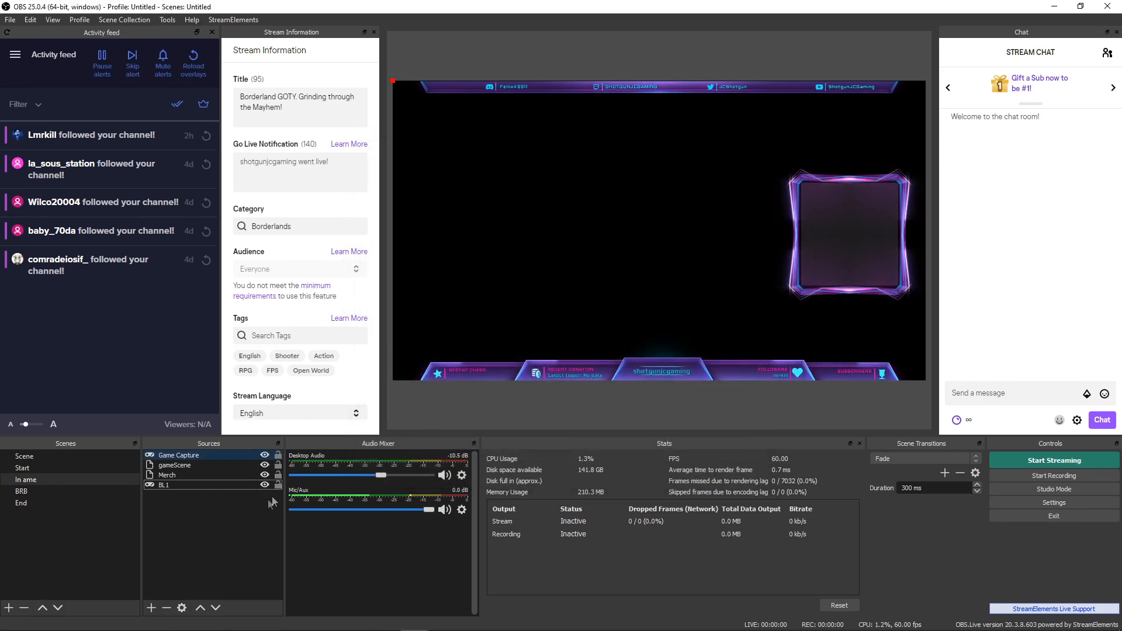
- Minimize OBS and go from the My overlays page to the SE.Merch store hub
click(1052, 7)
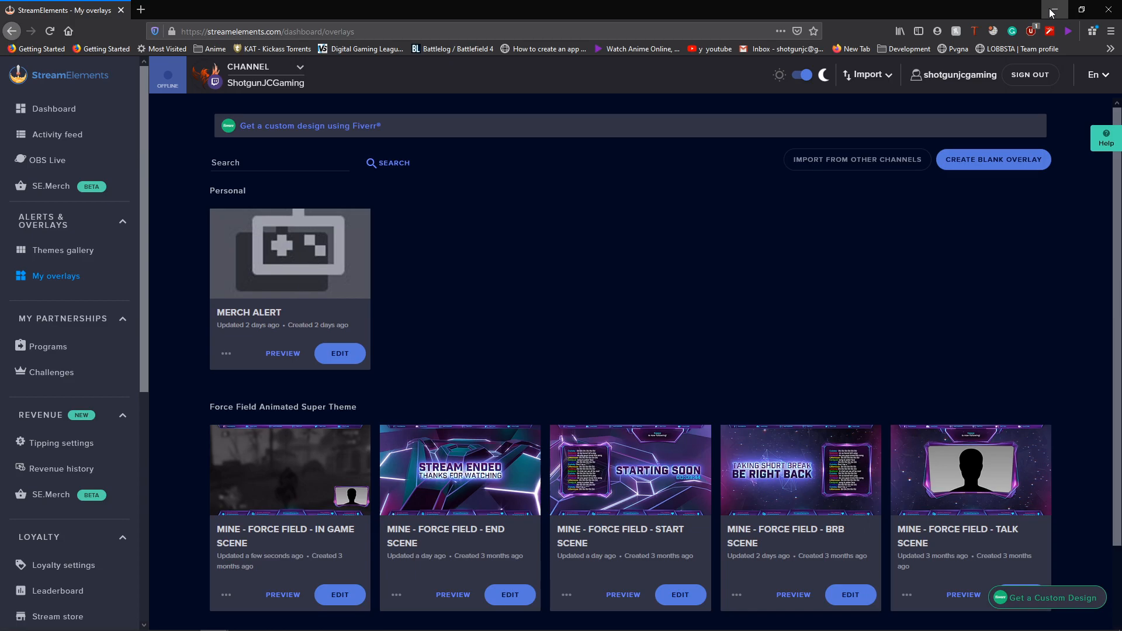
scroll(530, 314, down, 3)
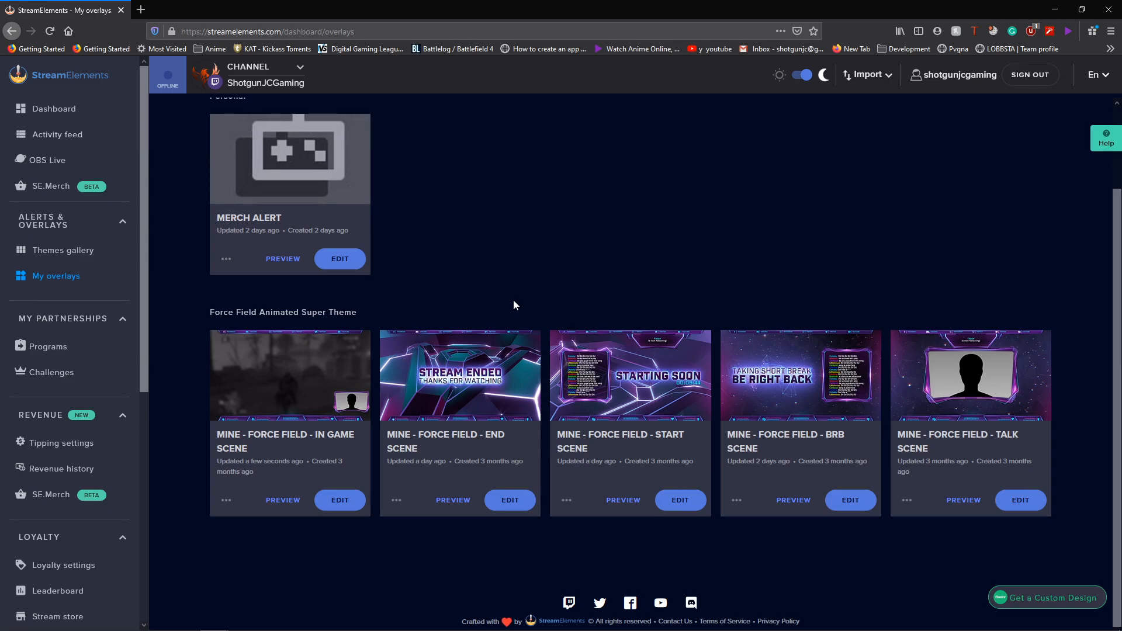
click(50, 185)
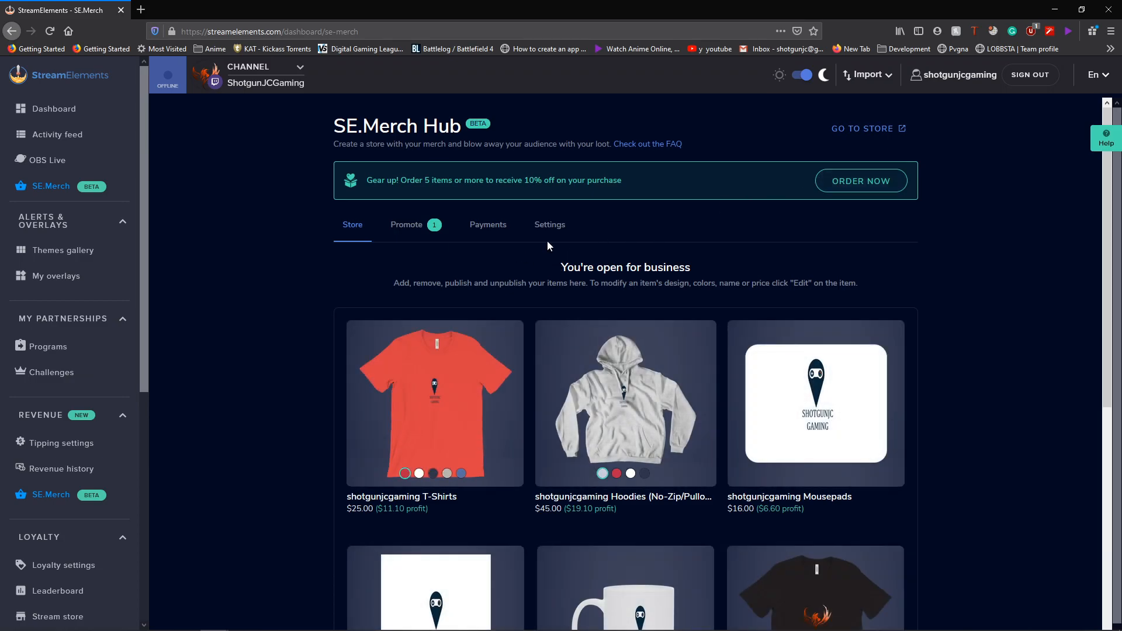
- Name the store ShotgunJCGaming's Store, accept the terms of use, and continue
scroll(546, 244, down, 3)
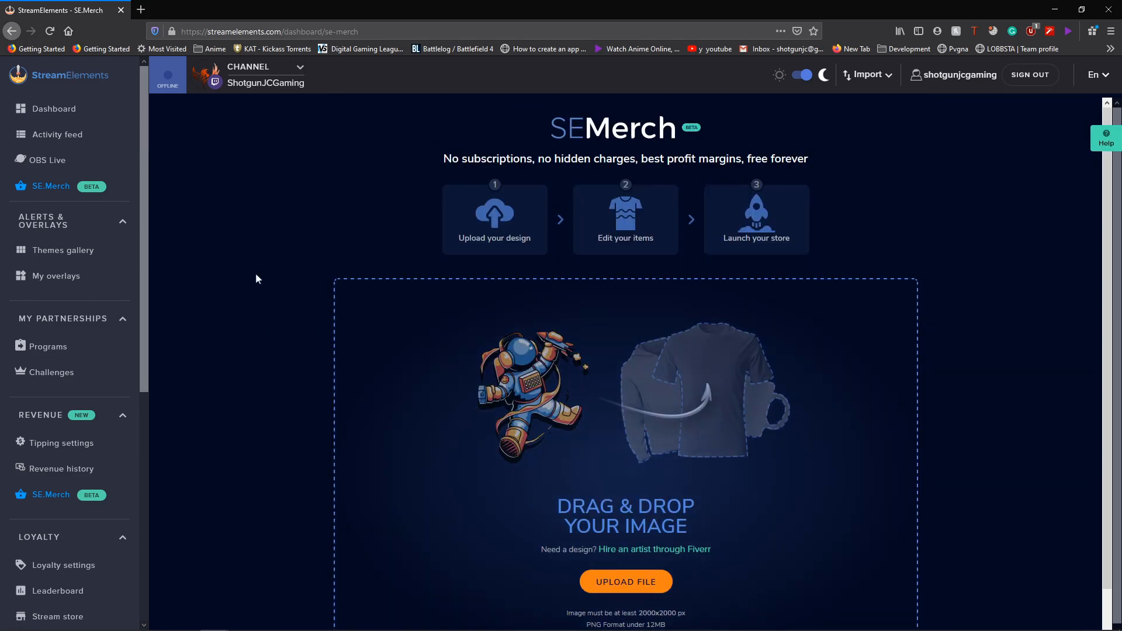
scroll(566, 366, down, 1)
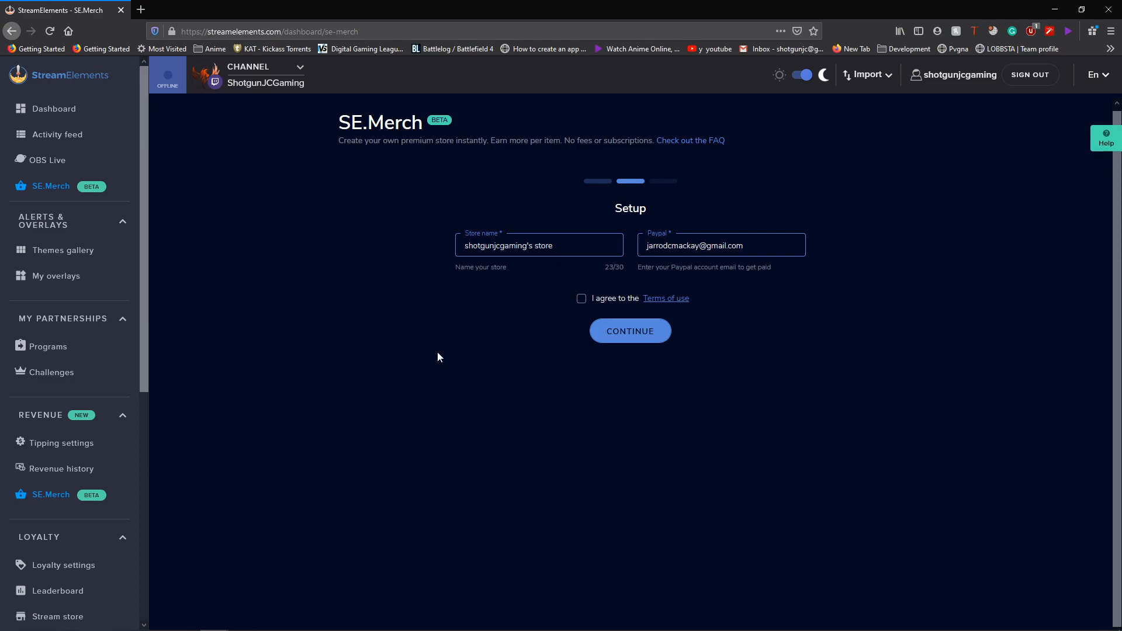
triple_click(558, 245)
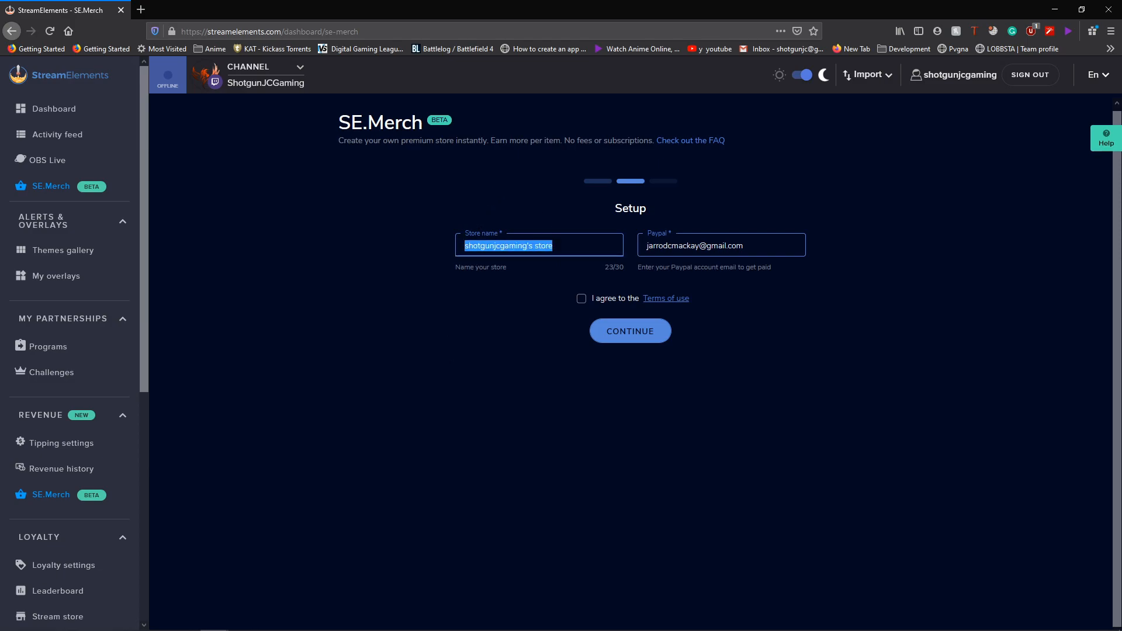
text(ShotgunJCGaming's  St)
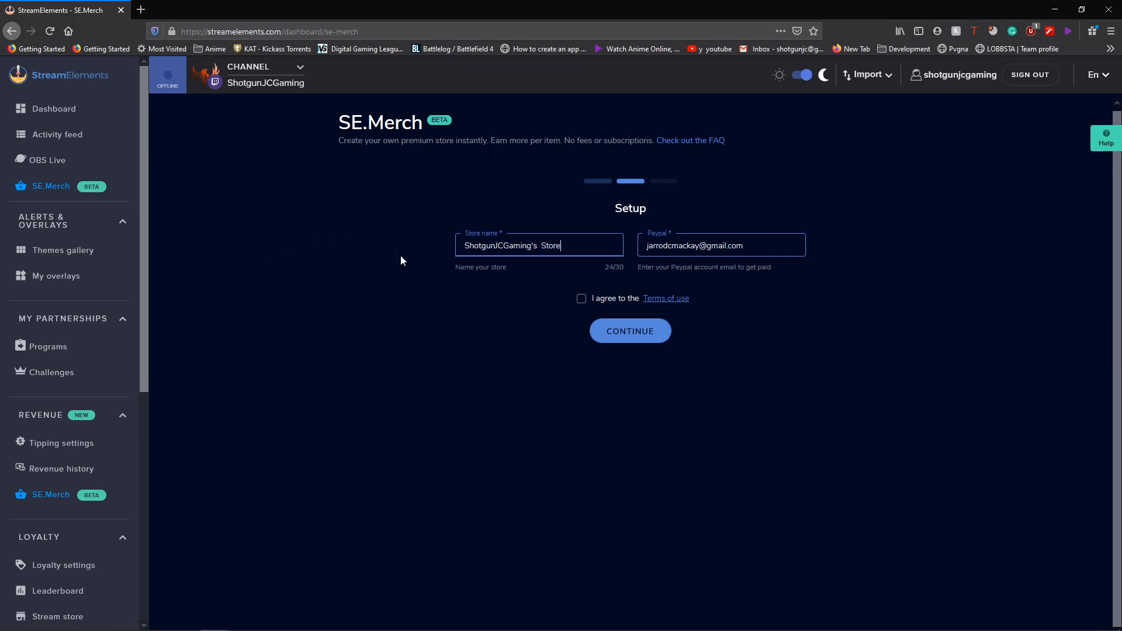
click(582, 300)
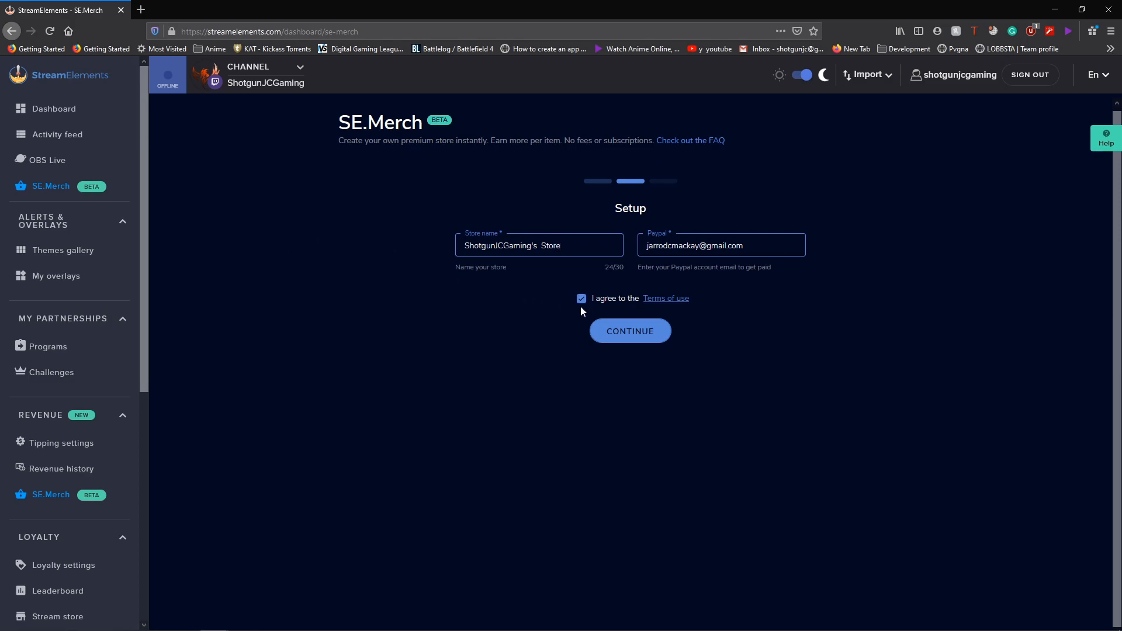
click(618, 332)
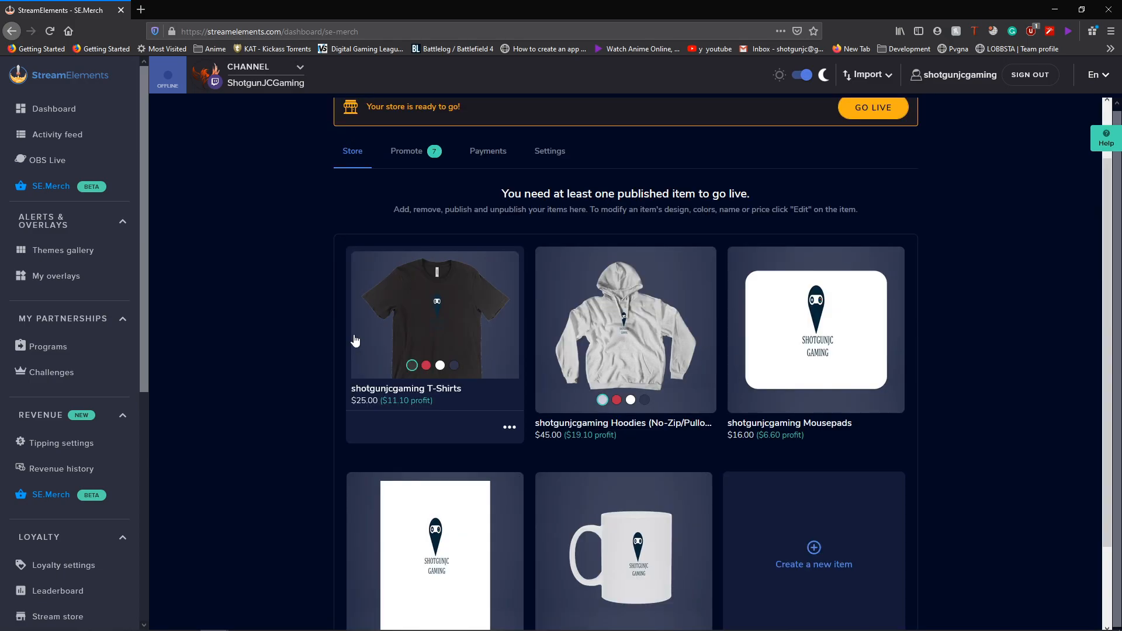
- Preview the T-shirt in red, white and navy, then show the Promote checklist
click(426, 365)
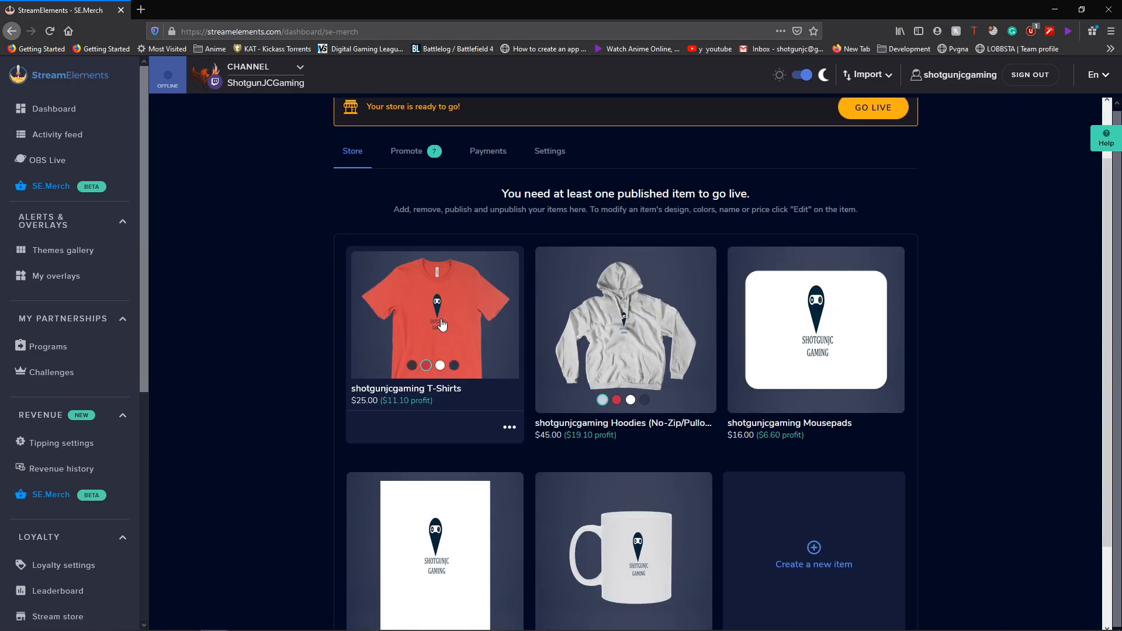
click(440, 366)
click(454, 366)
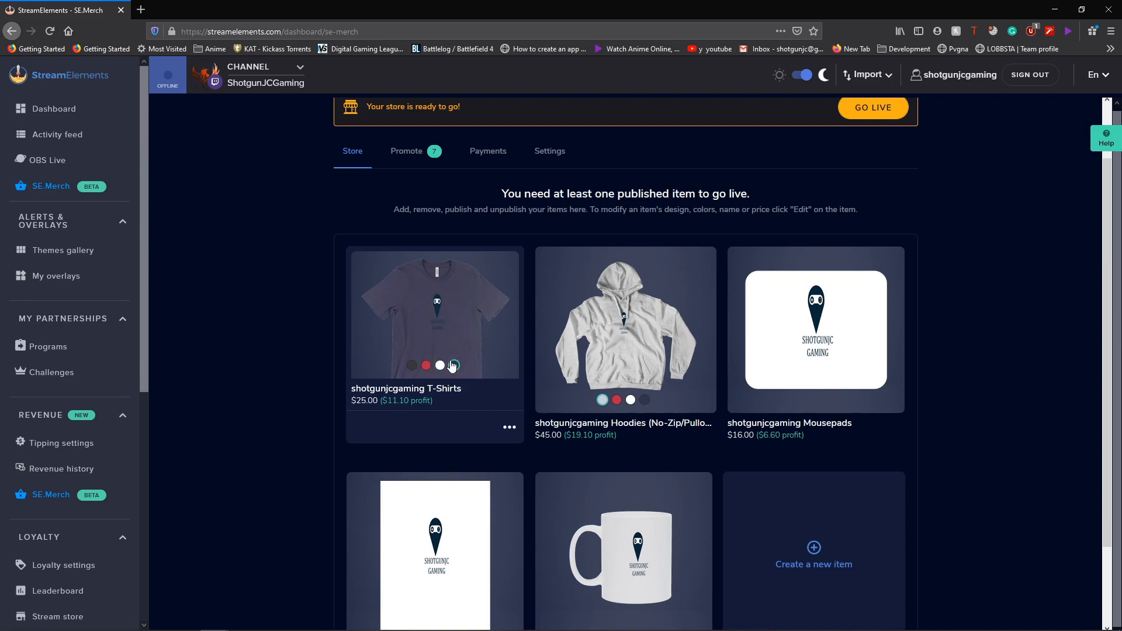
click(412, 156)
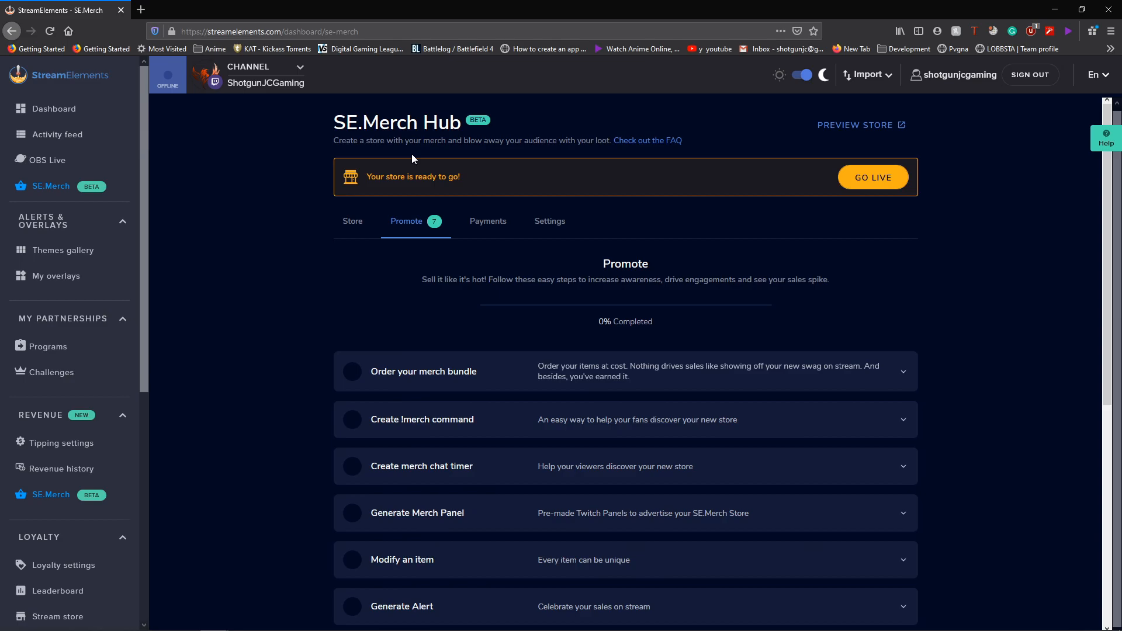
- Leave T-Shirts, Hoodies, Mousepads, Kiss Cut Sticker and Mugs out of the merch bundle
click(619, 383)
scroll(618, 390, down, 5)
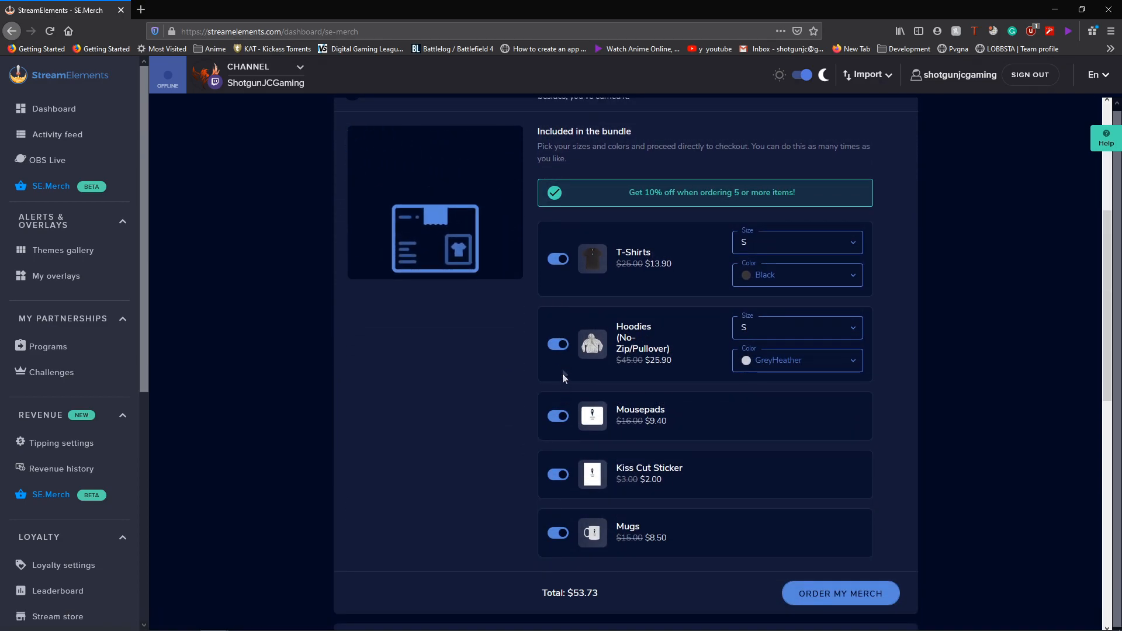
click(559, 351)
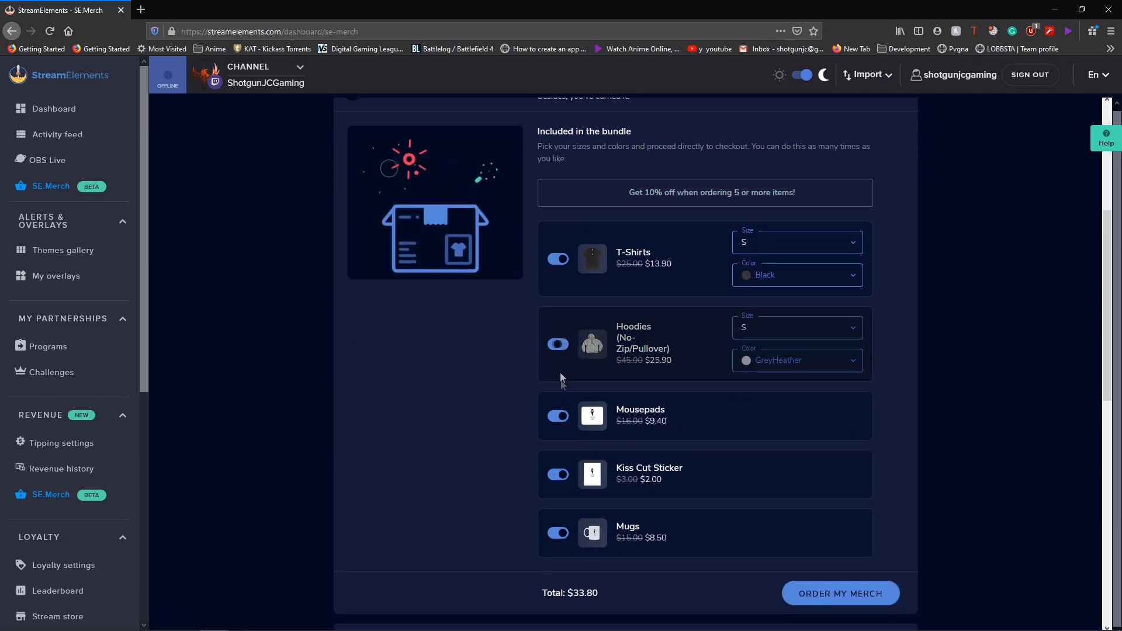
click(559, 417)
click(558, 475)
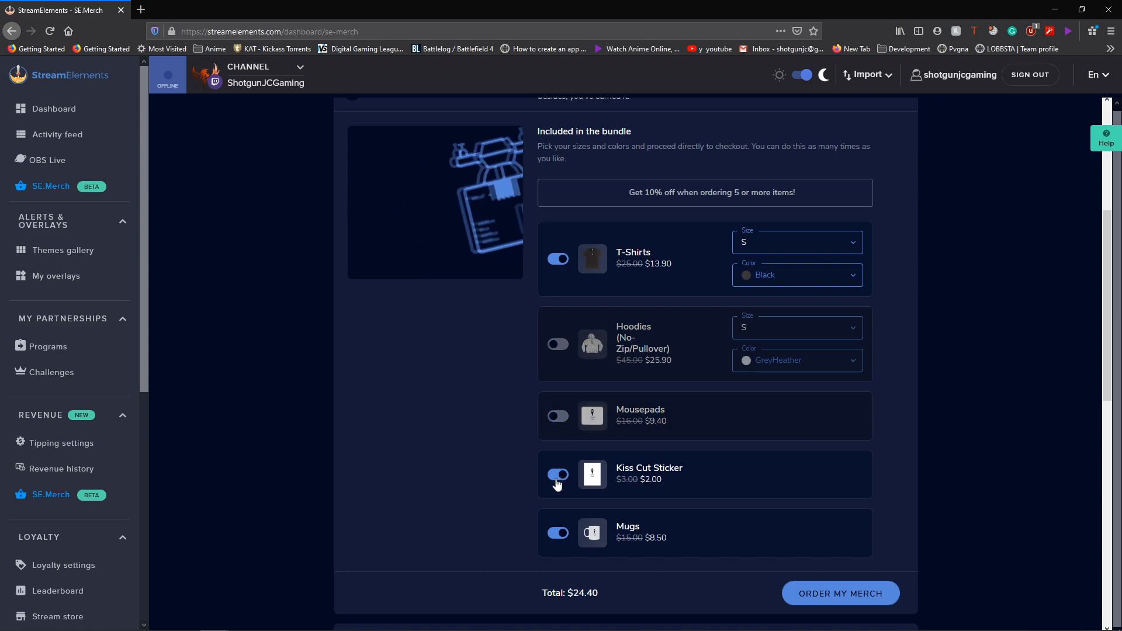
click(558, 534)
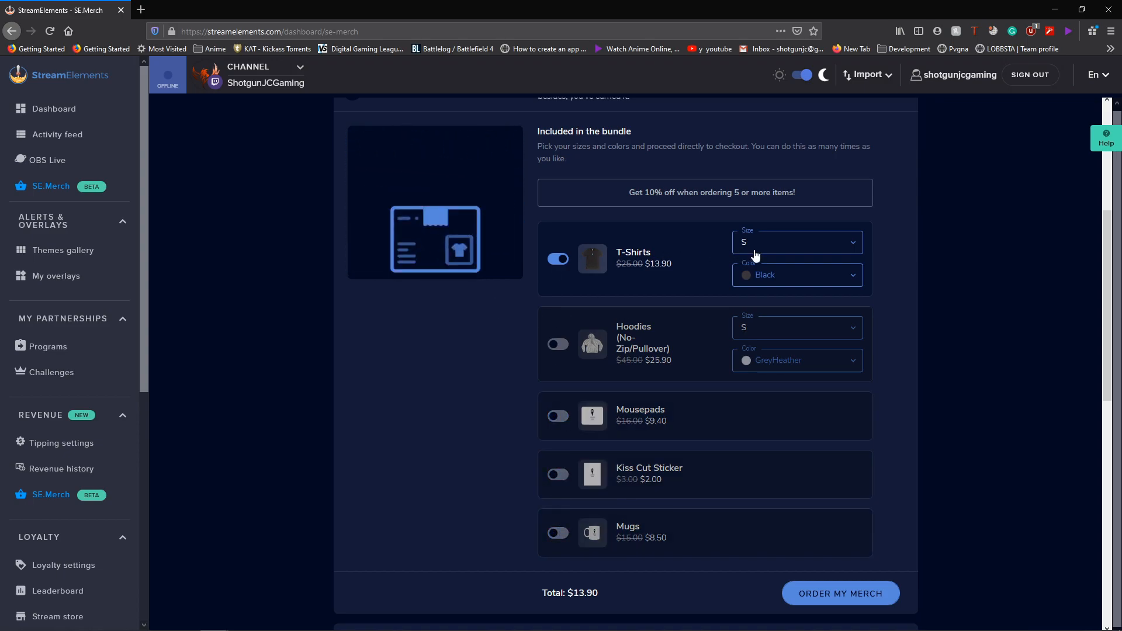
click(557, 259)
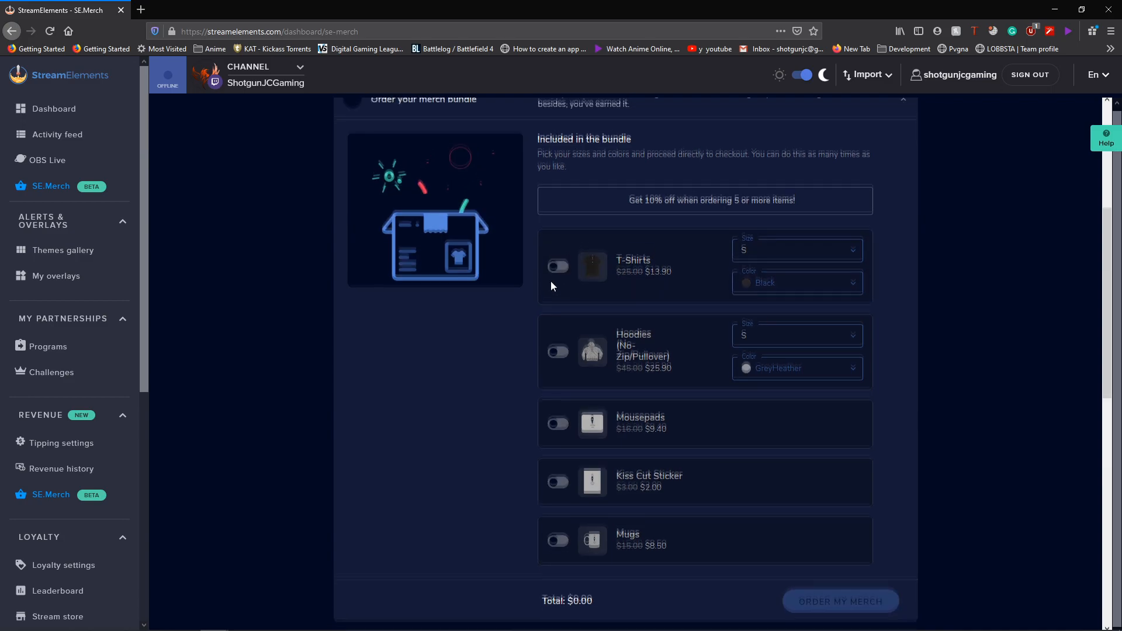
scroll(531, 185, up, 1)
click(531, 178)
- Create the !merch chat command and the merch chat timer
click(463, 208)
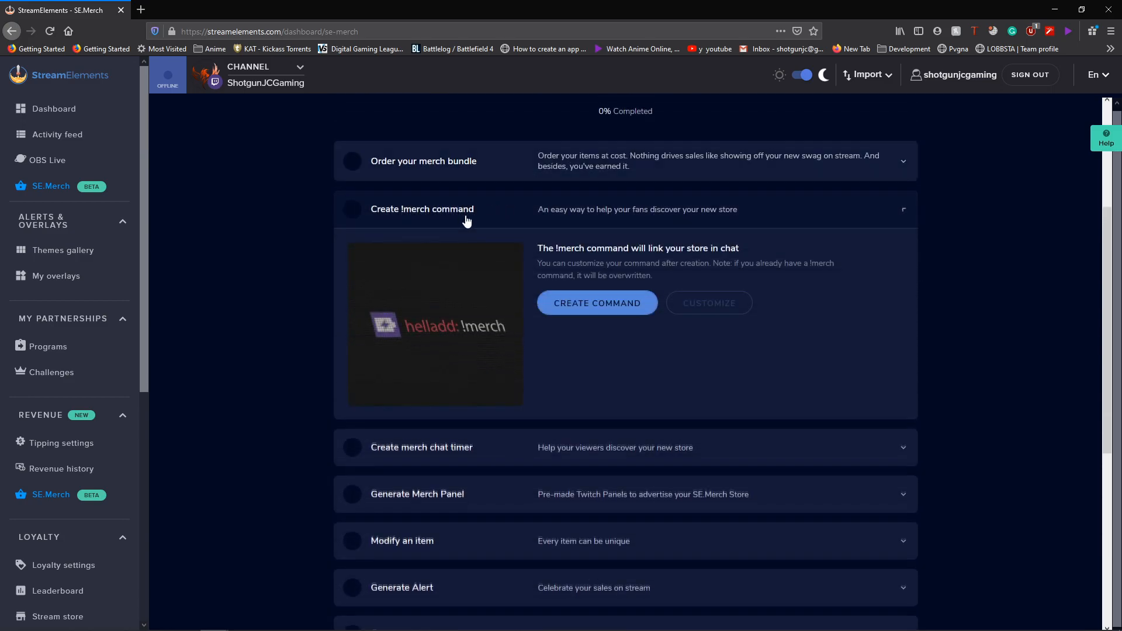
click(596, 318)
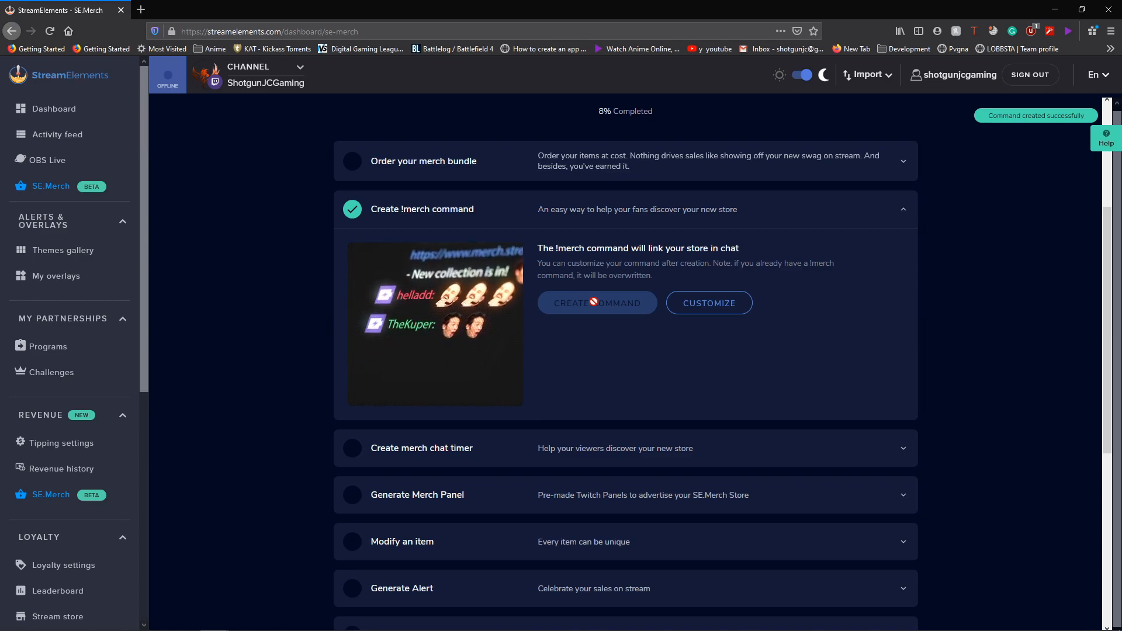
click(539, 219)
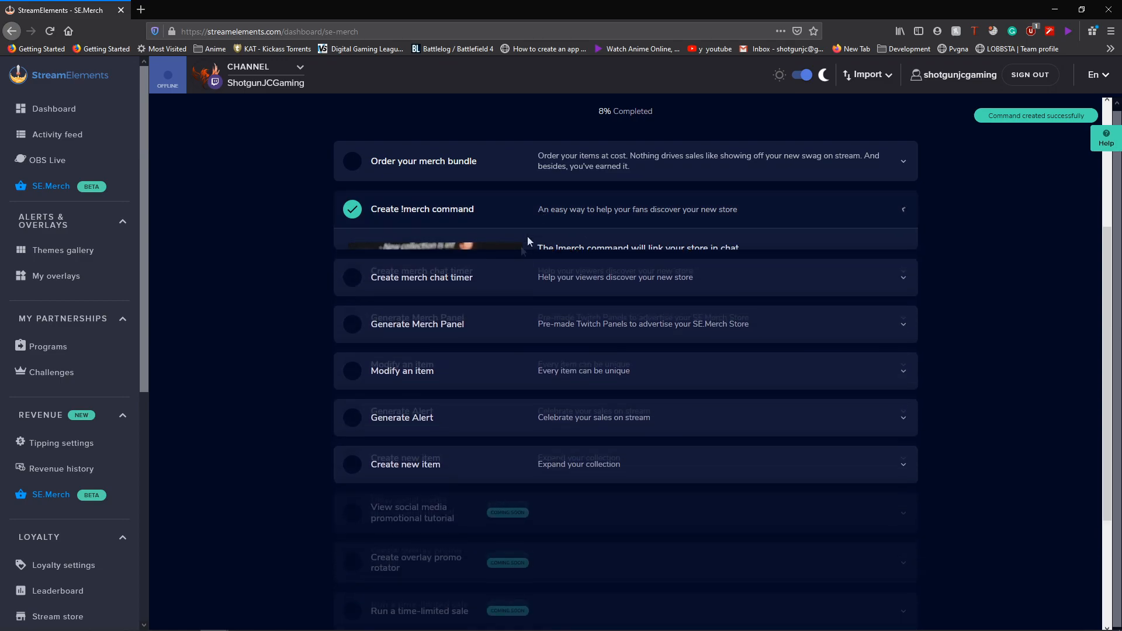
click(499, 266)
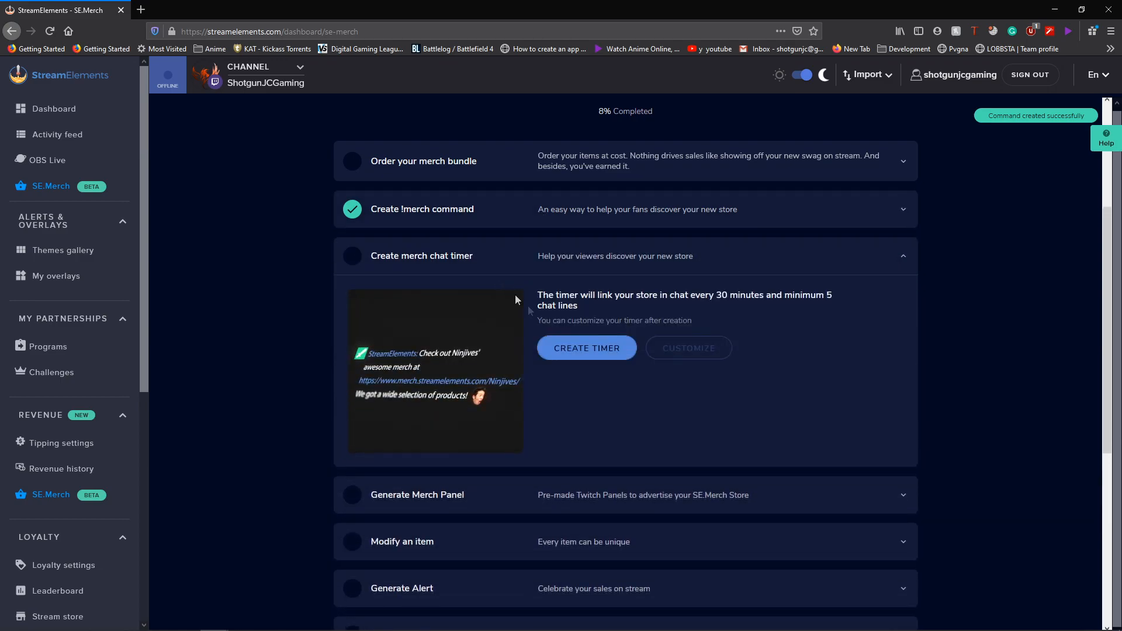
click(589, 347)
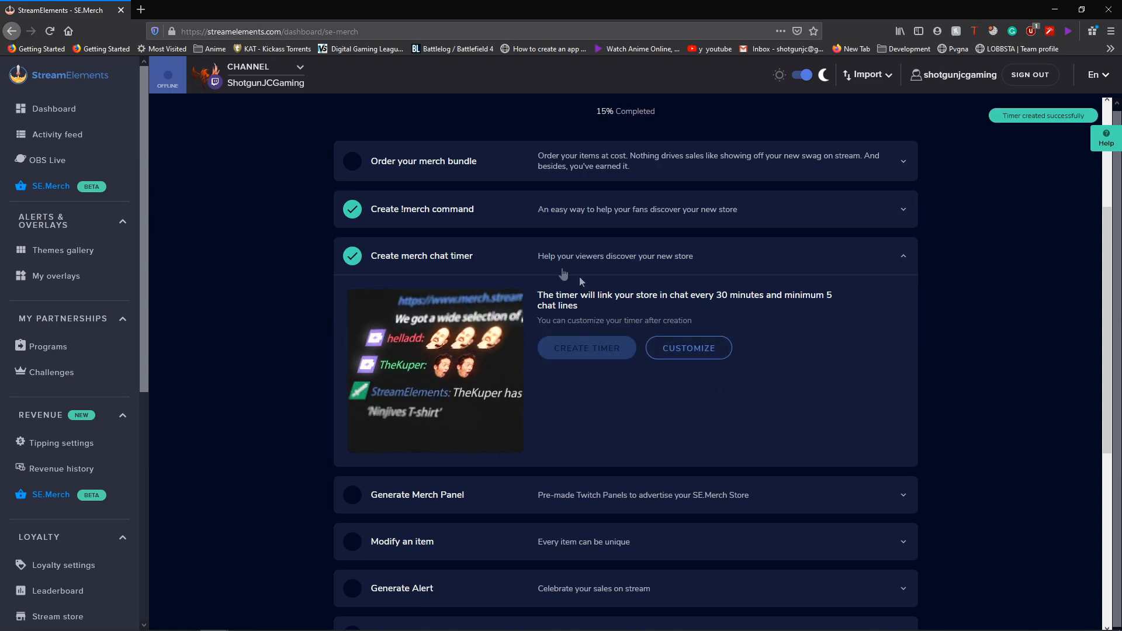
click(554, 270)
click(526, 270)
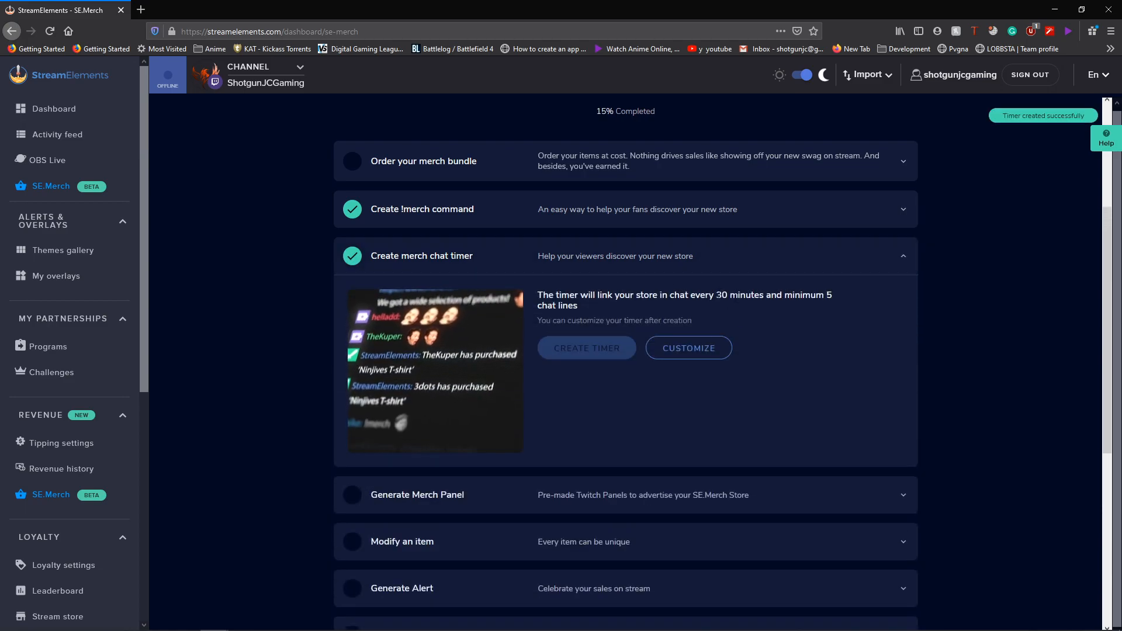
drag(721, 296, 803, 297)
click(830, 299)
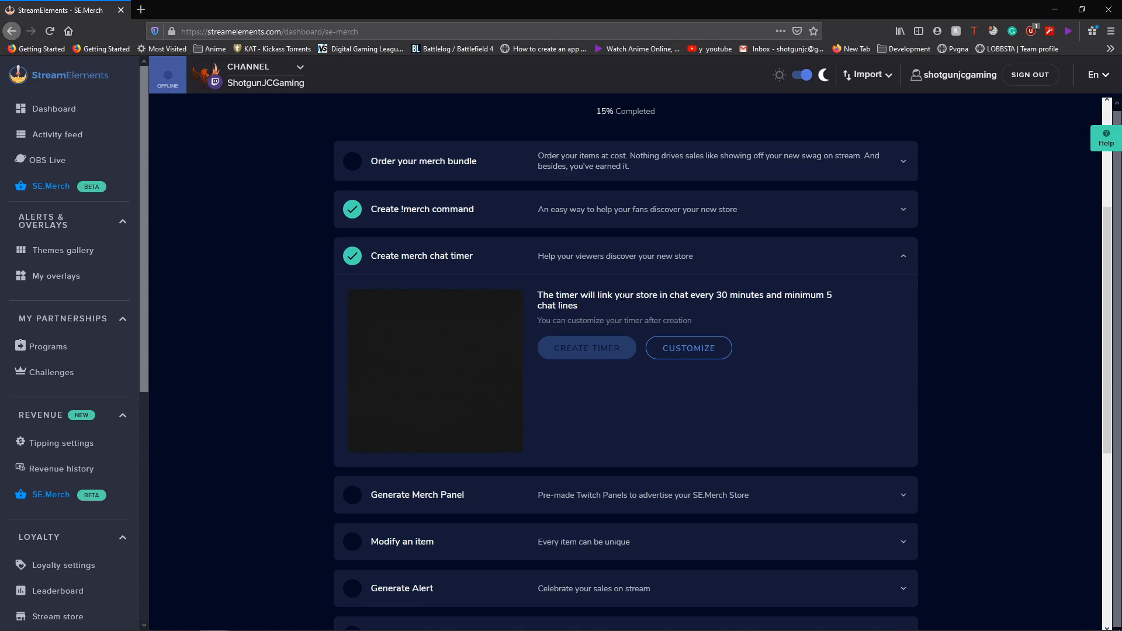
click(605, 256)
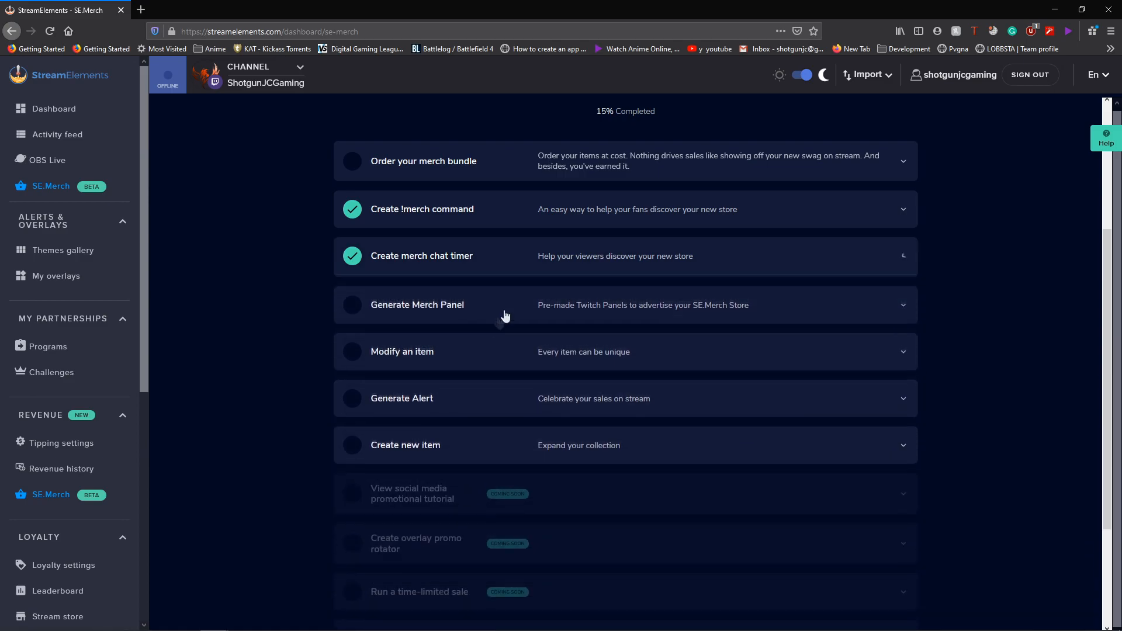
- Browse the horizontal merch panel designs, then return to customizing the store items
click(487, 314)
scroll(468, 327, down, 1)
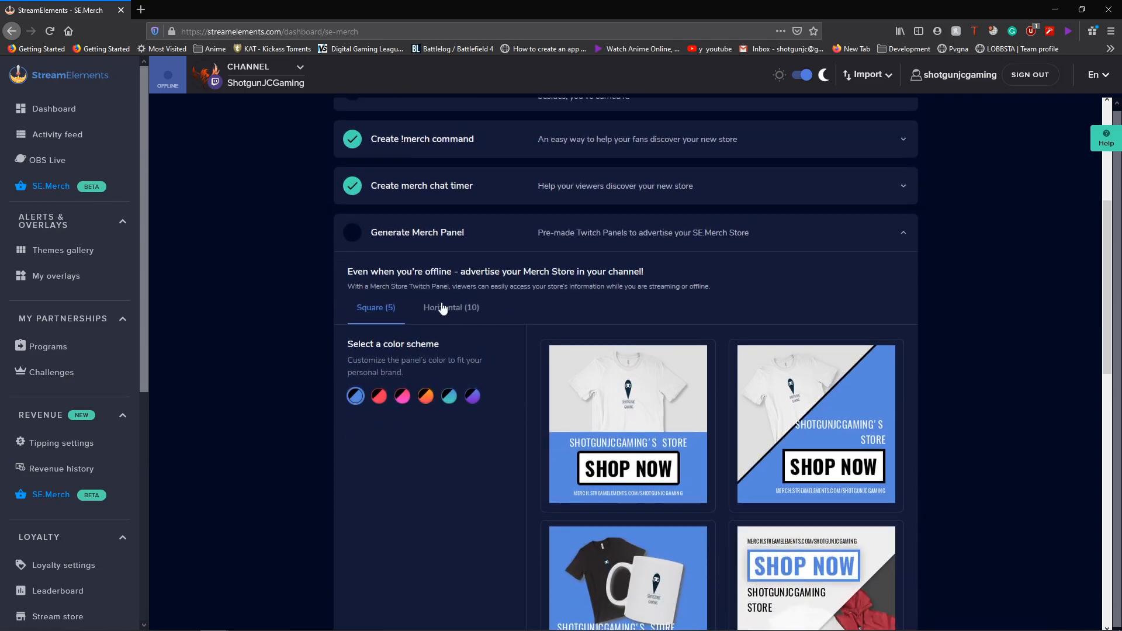
click(448, 314)
scroll(460, 317, down, 3)
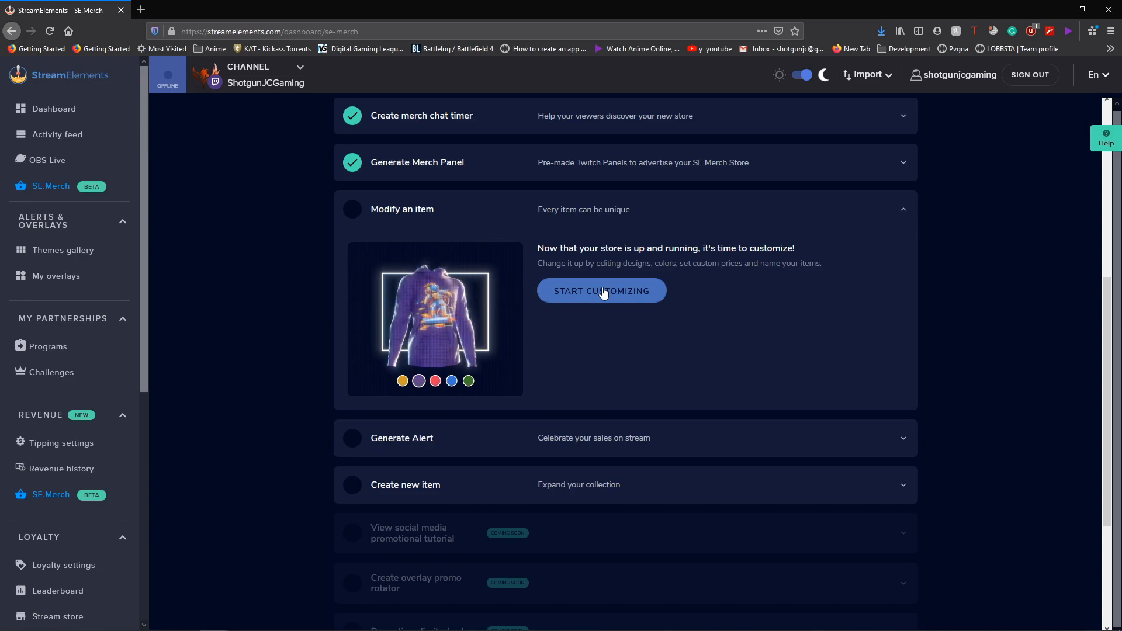
click(599, 297)
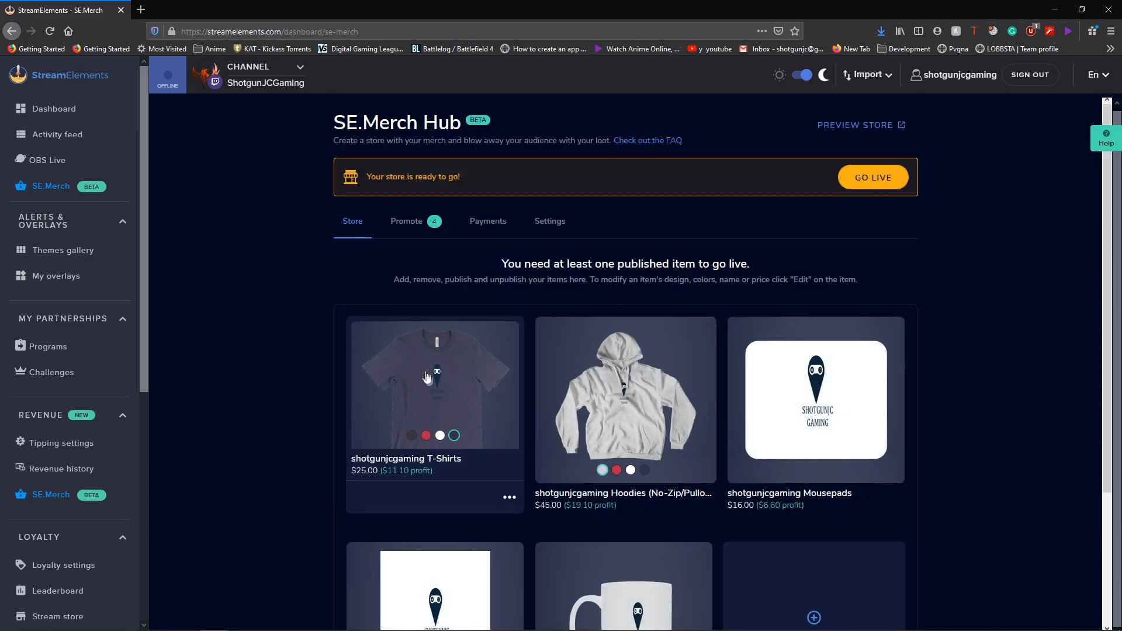
- In the T-Shirts item, add teal and blue colours, remove navy and a dark colour, and preview them
click(449, 356)
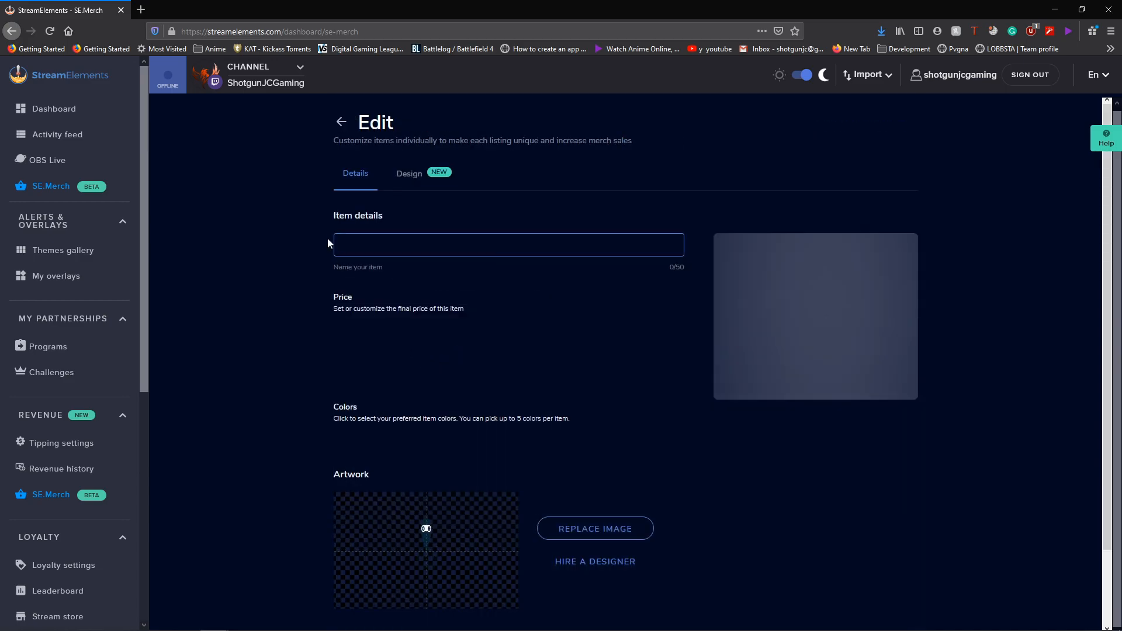
click(533, 434)
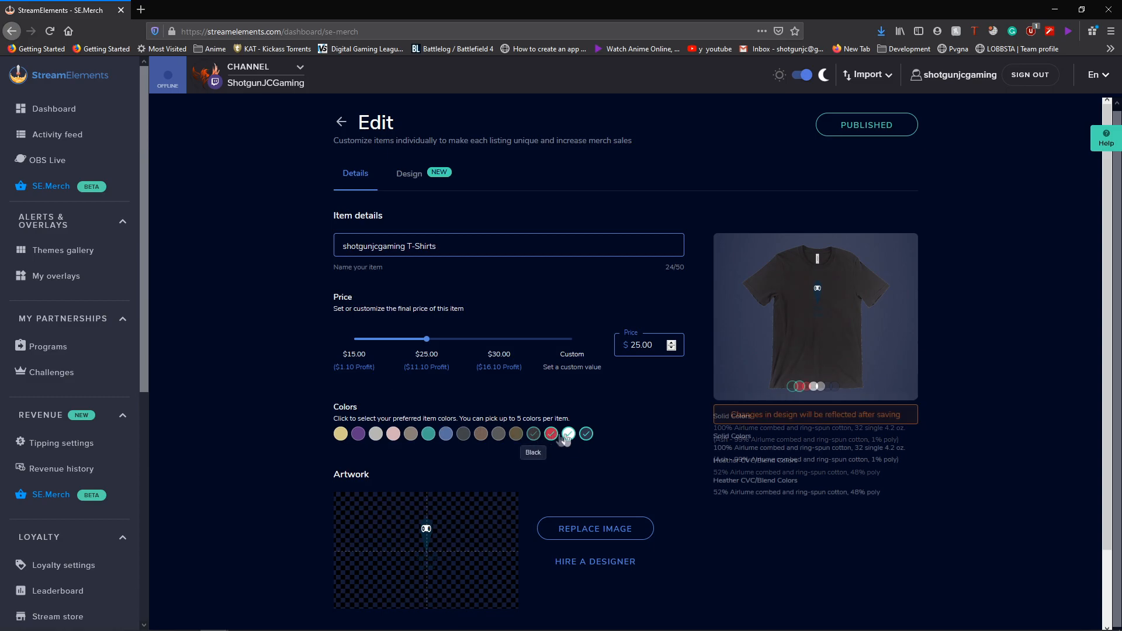
click(828, 386)
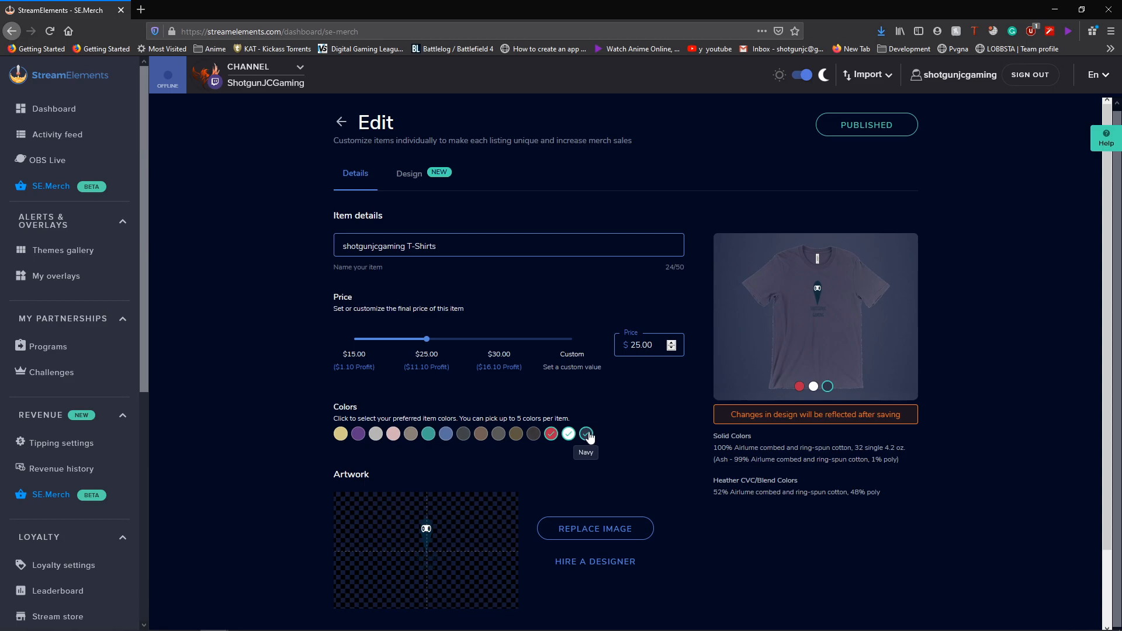
click(428, 433)
click(446, 433)
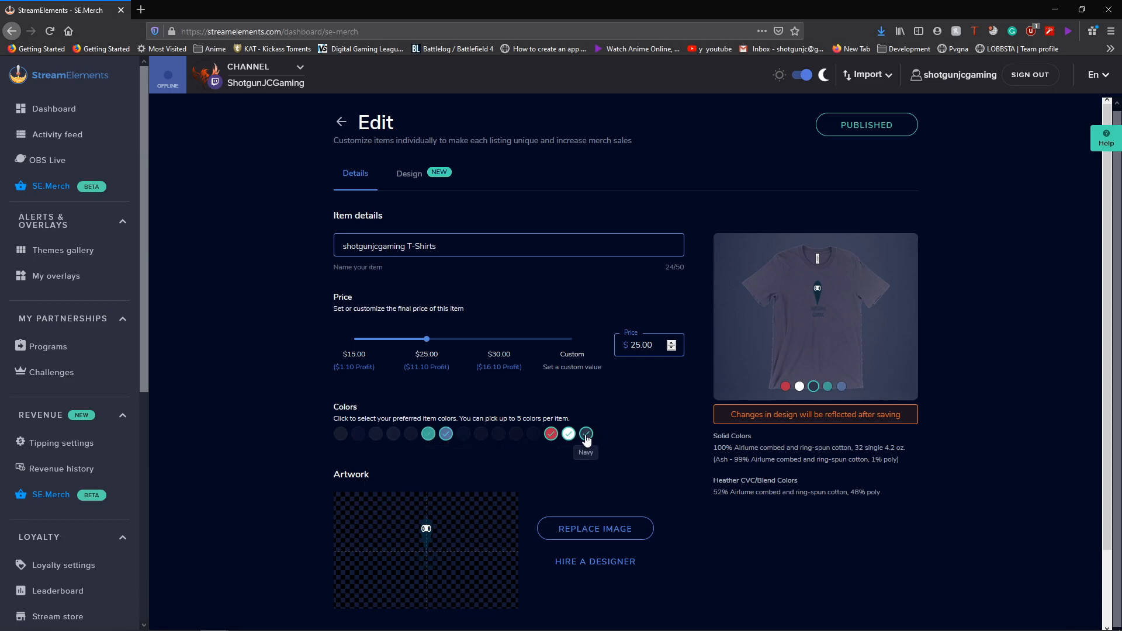
click(585, 436)
click(821, 386)
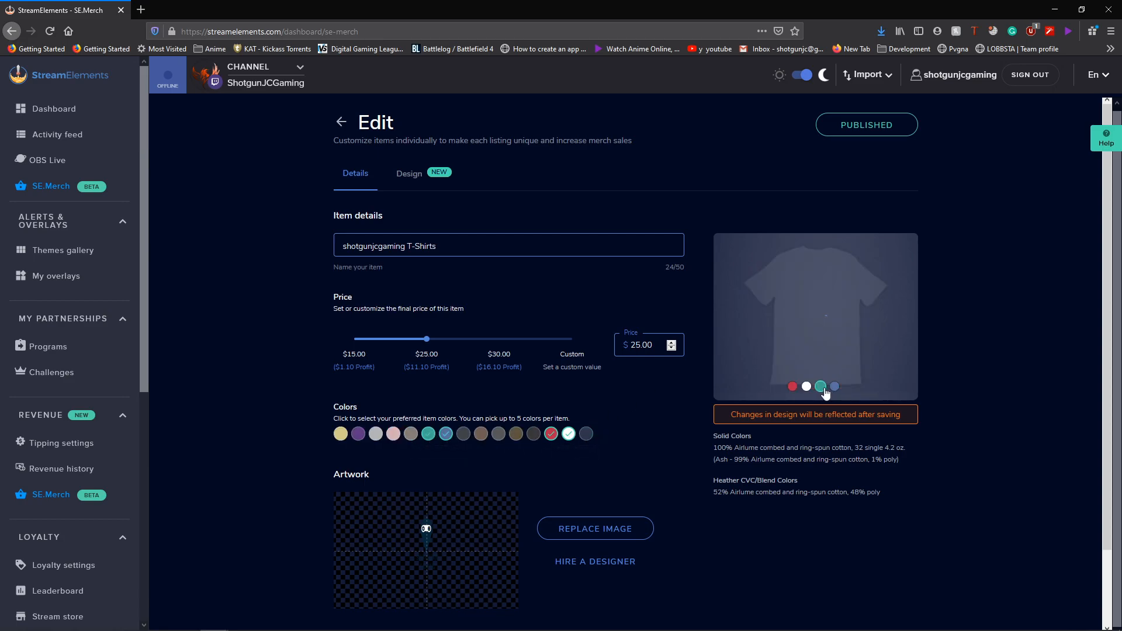
click(834, 386)
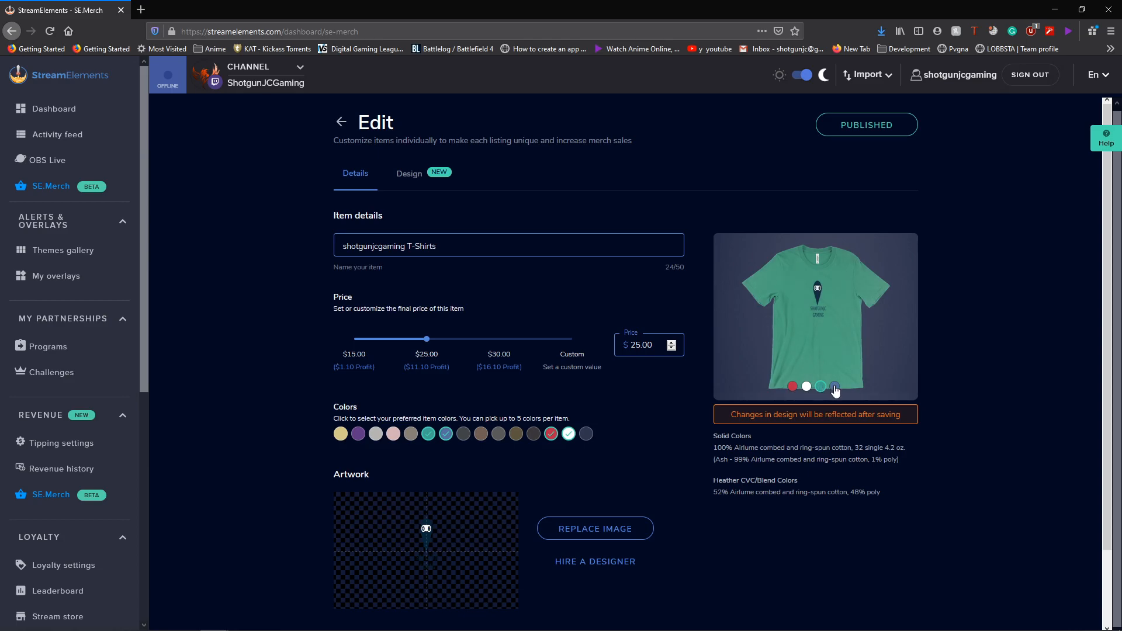
- Add heather grey as the fifth T-shirt colour and save the updated item
click(376, 433)
click(841, 387)
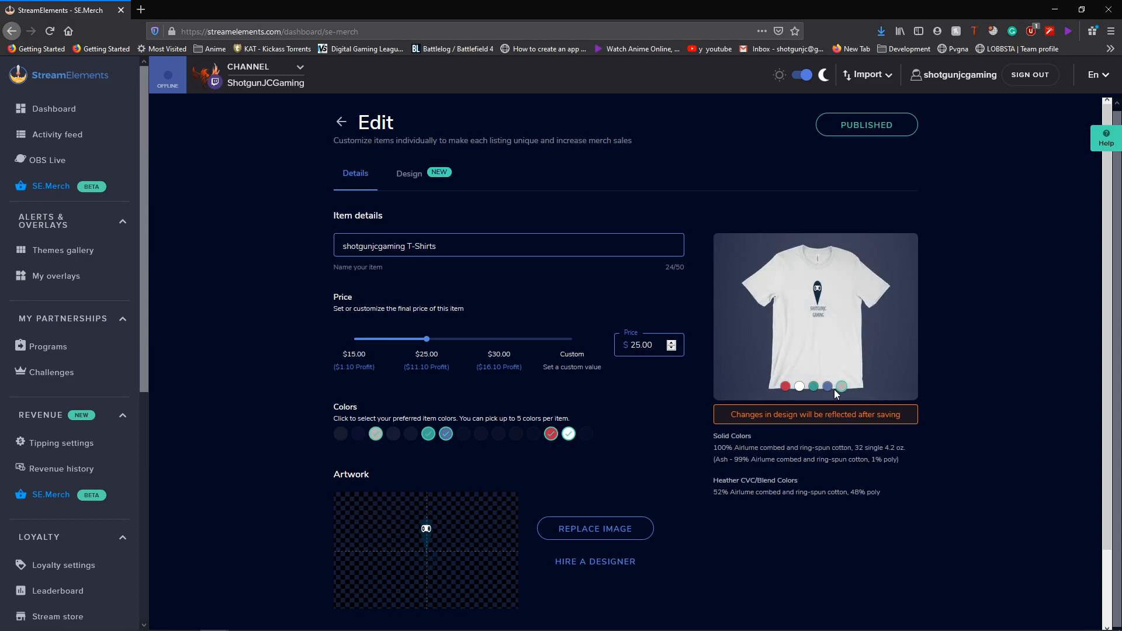
scroll(528, 394, down, 3)
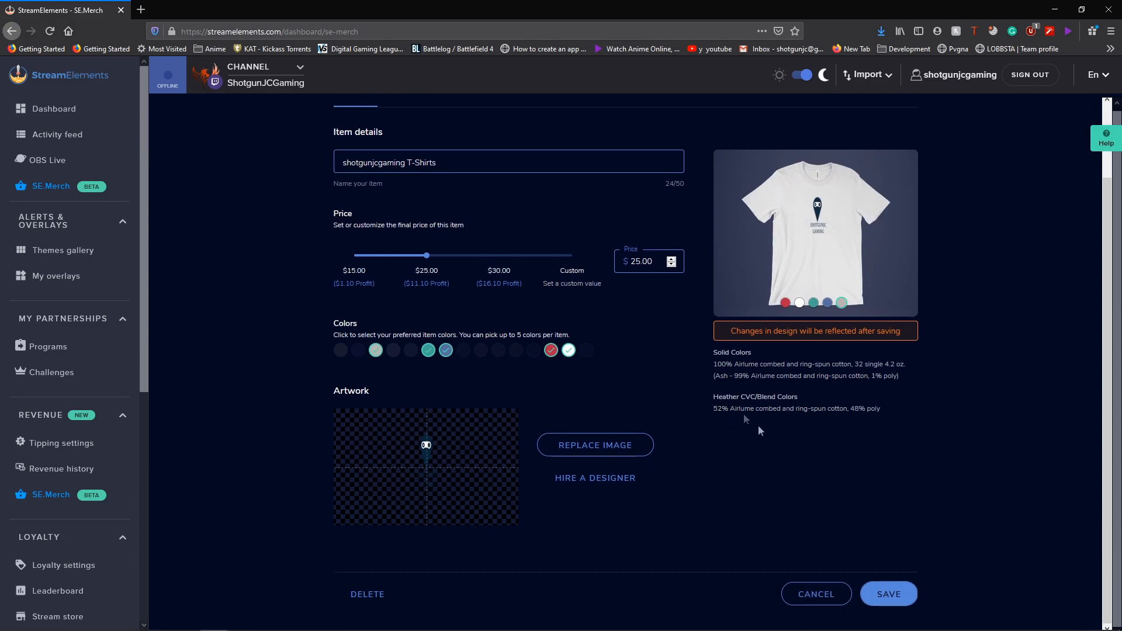
click(877, 594)
click(667, 401)
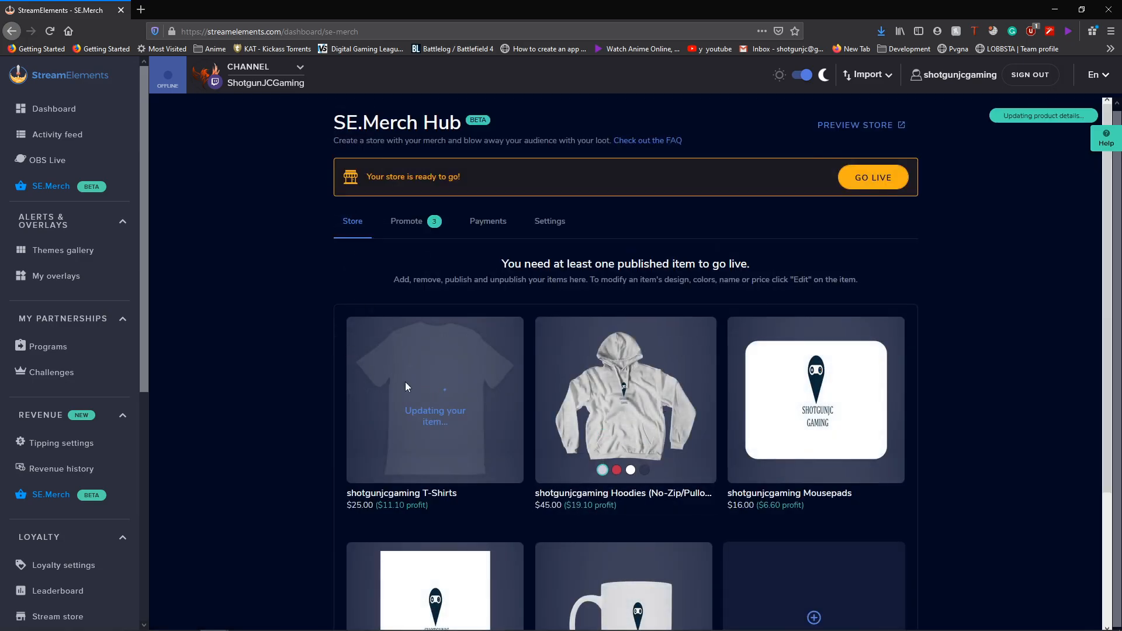
- Scroll the SE.Merch Hub store grid and choose 'Create a new item'
scroll(349, 384, down, 2)
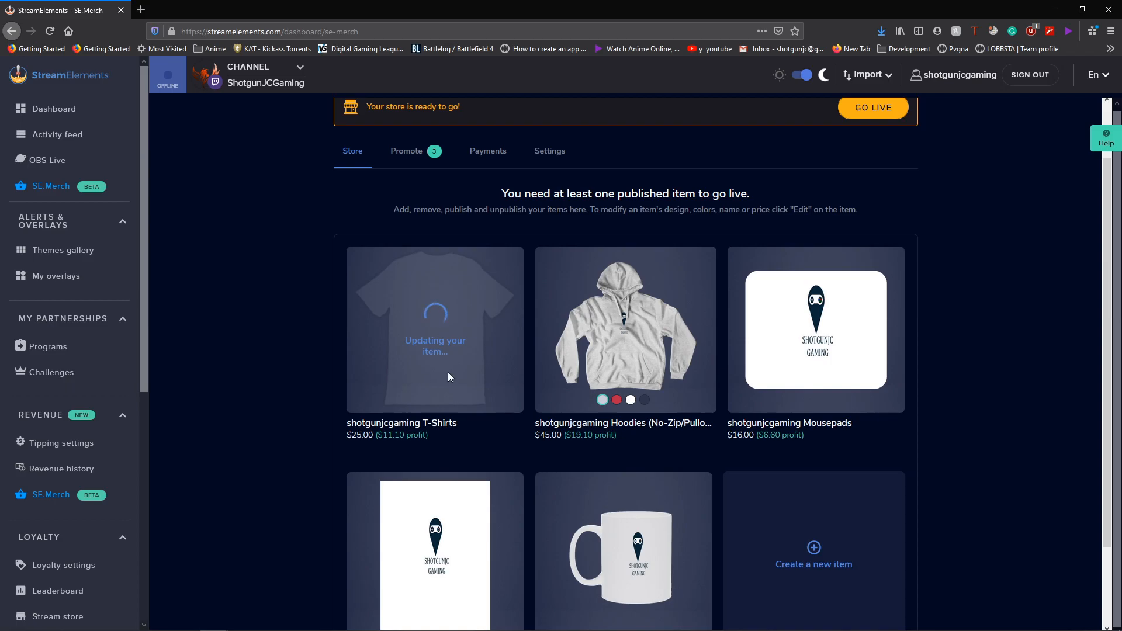
scroll(819, 490, down, 3)
click(817, 471)
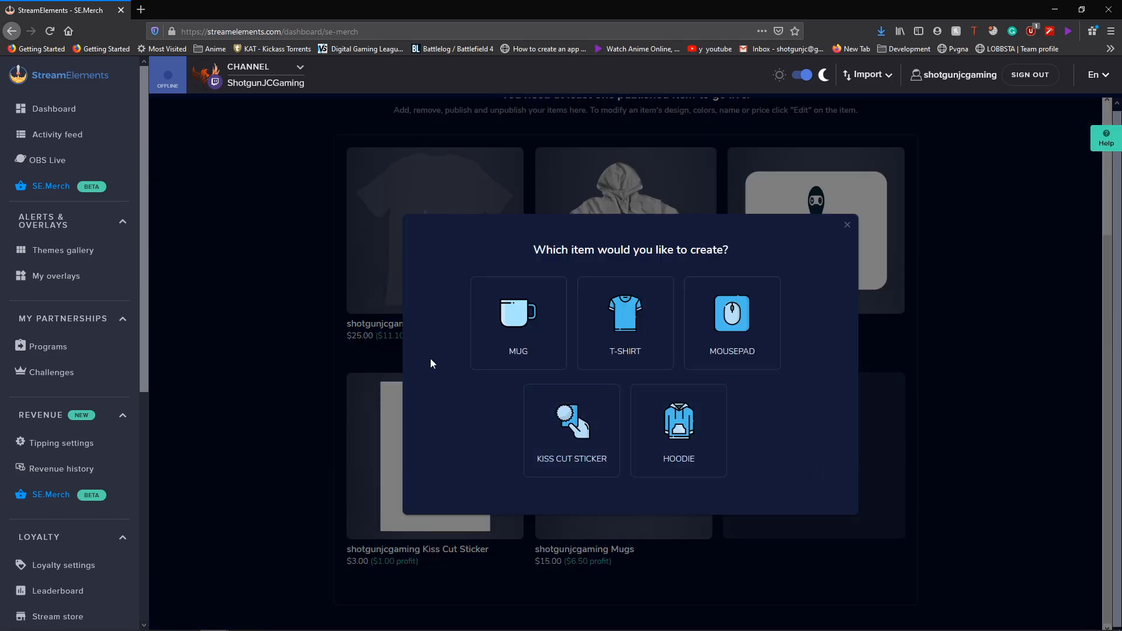
- Create a mug item using the Crimphoenix-Logo image as its artwork
click(502, 332)
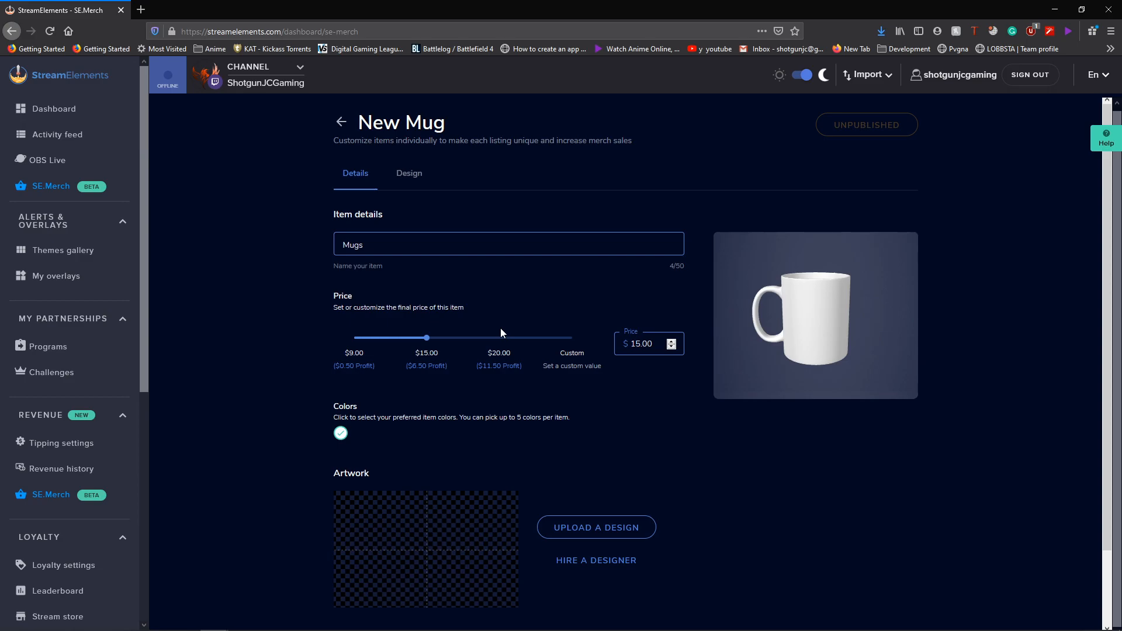
click(628, 528)
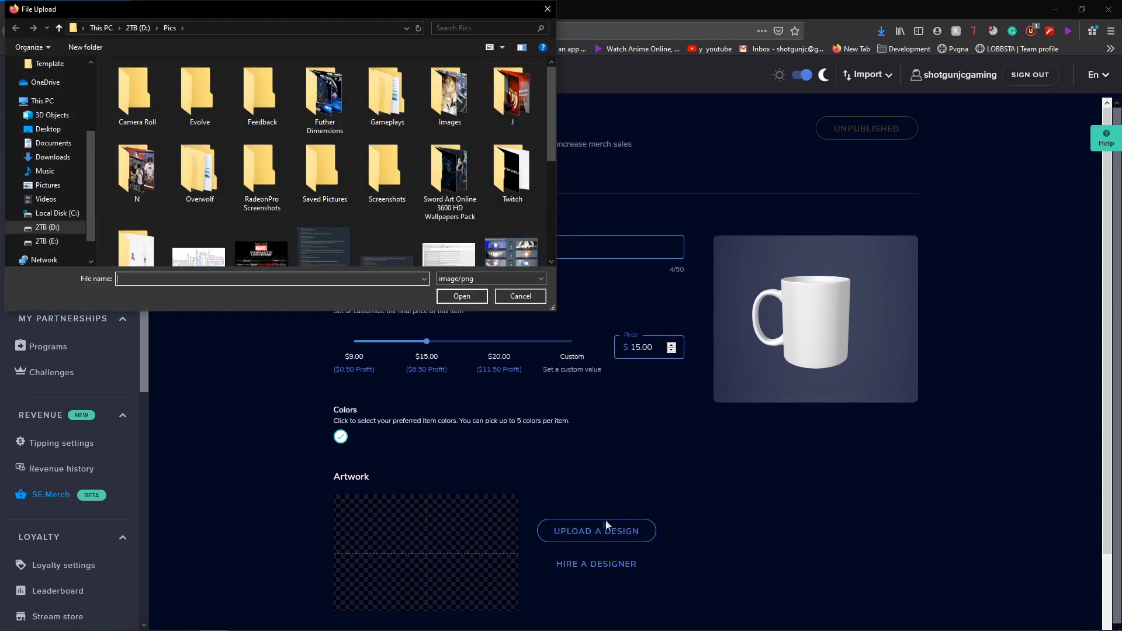
scroll(361, 215, down, 3)
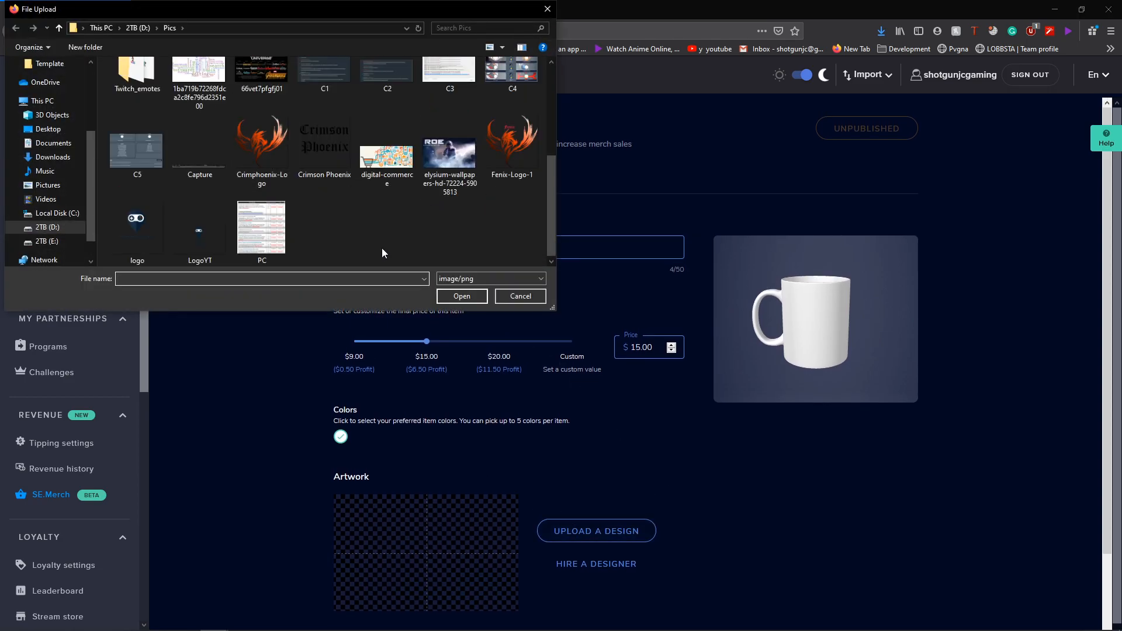
click(268, 159)
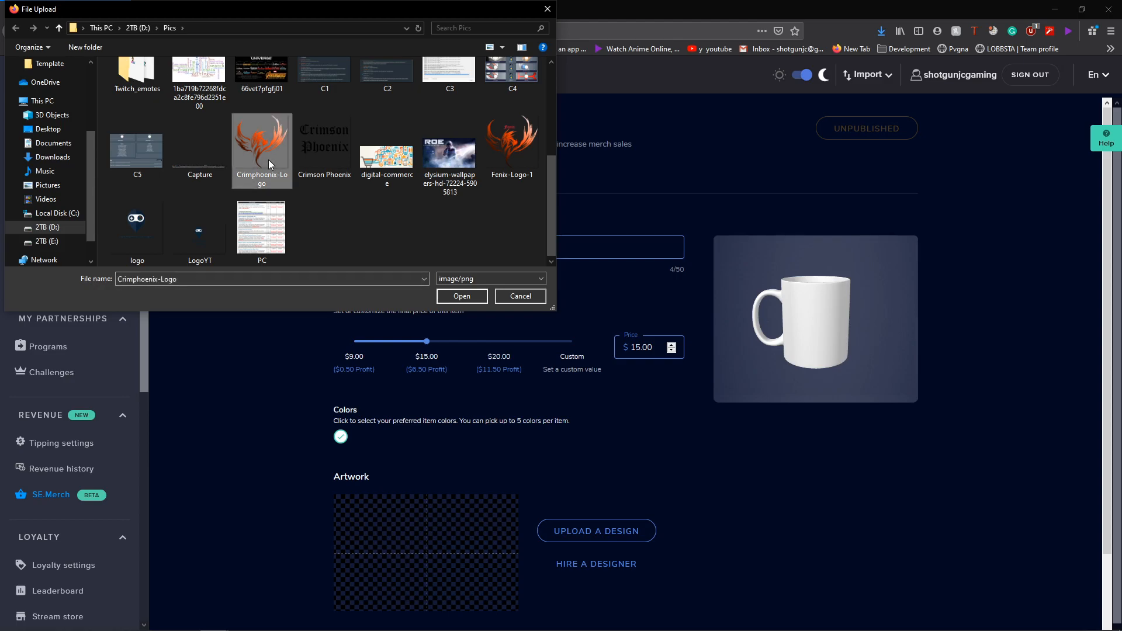
double_click(275, 157)
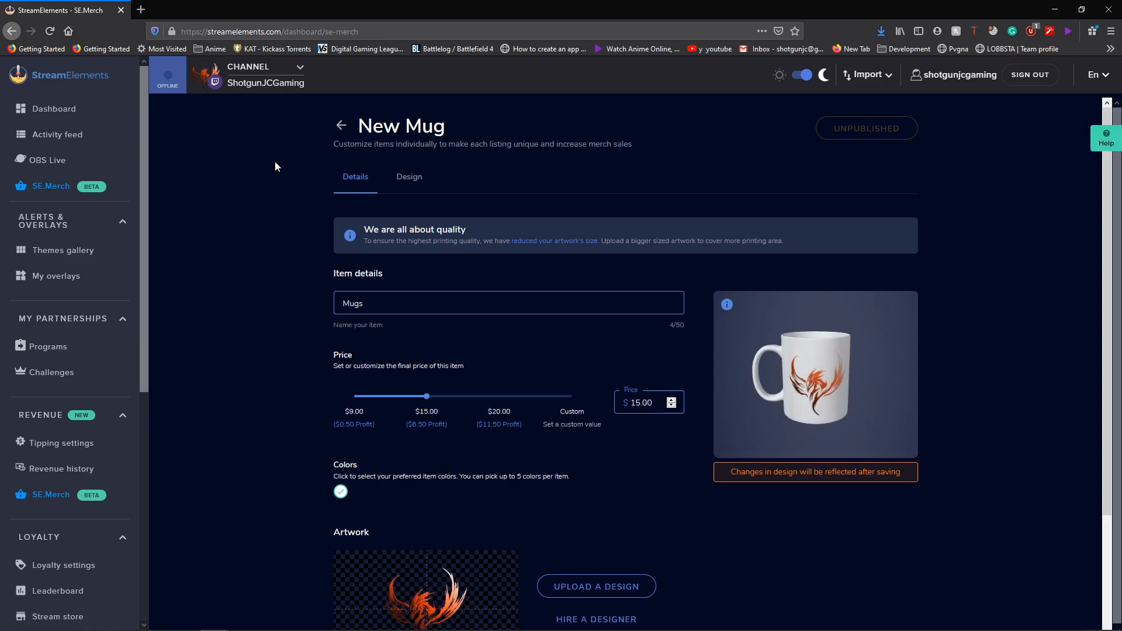
scroll(273, 237, down, 1)
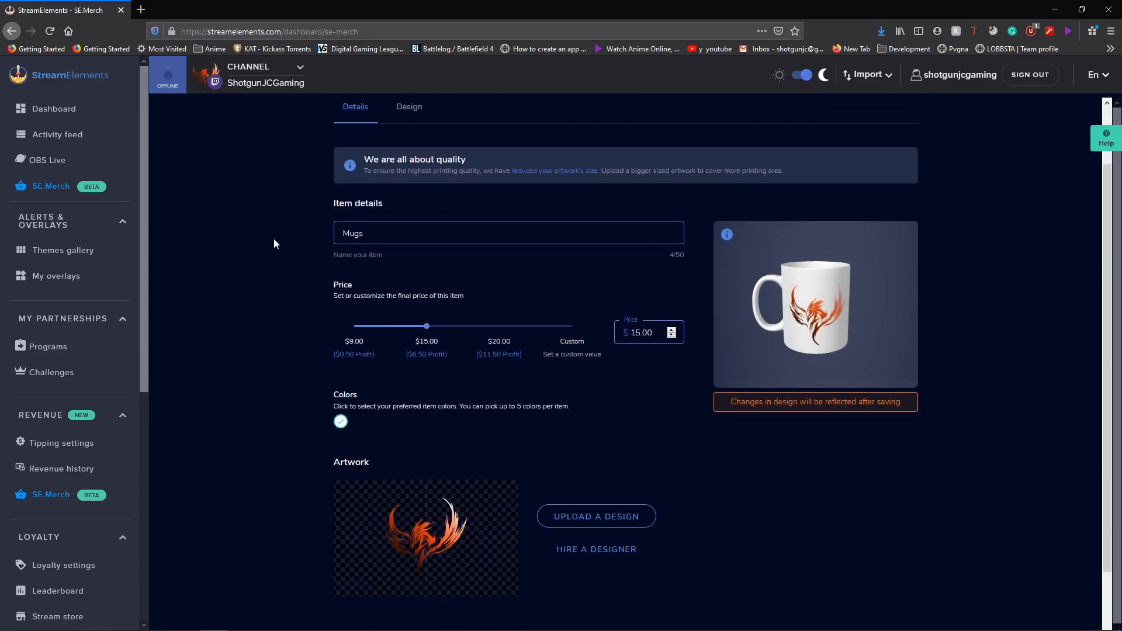
scroll(274, 246, up, 1)
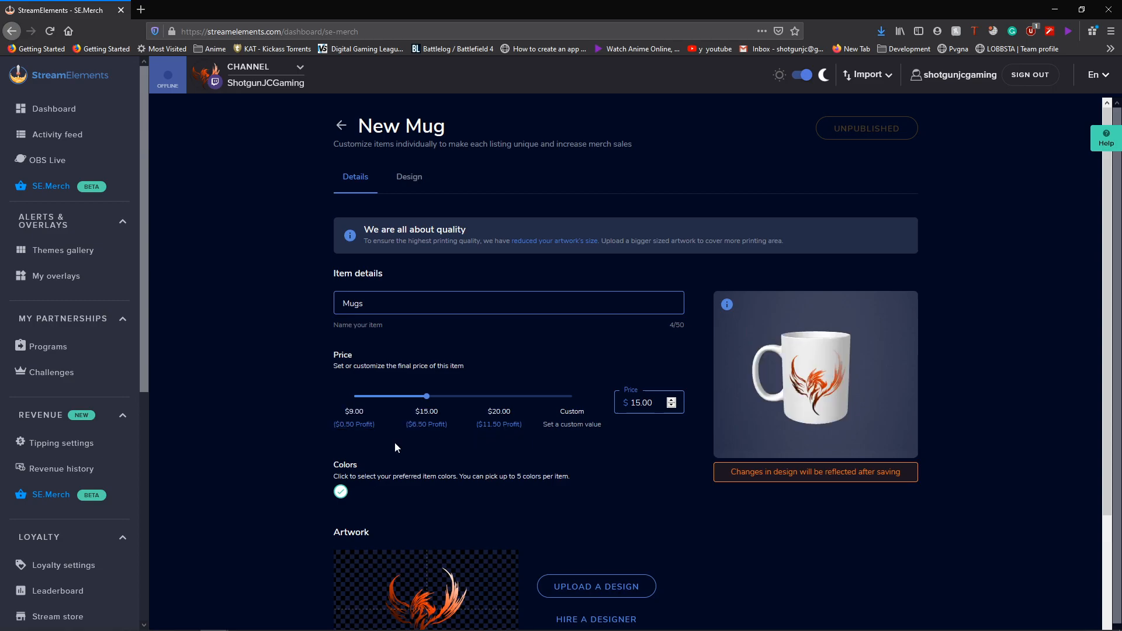
- Rename the mug to 'Phoenix Mug' and save it
drag(350, 303, 365, 303)
text(Phoenix Mug)
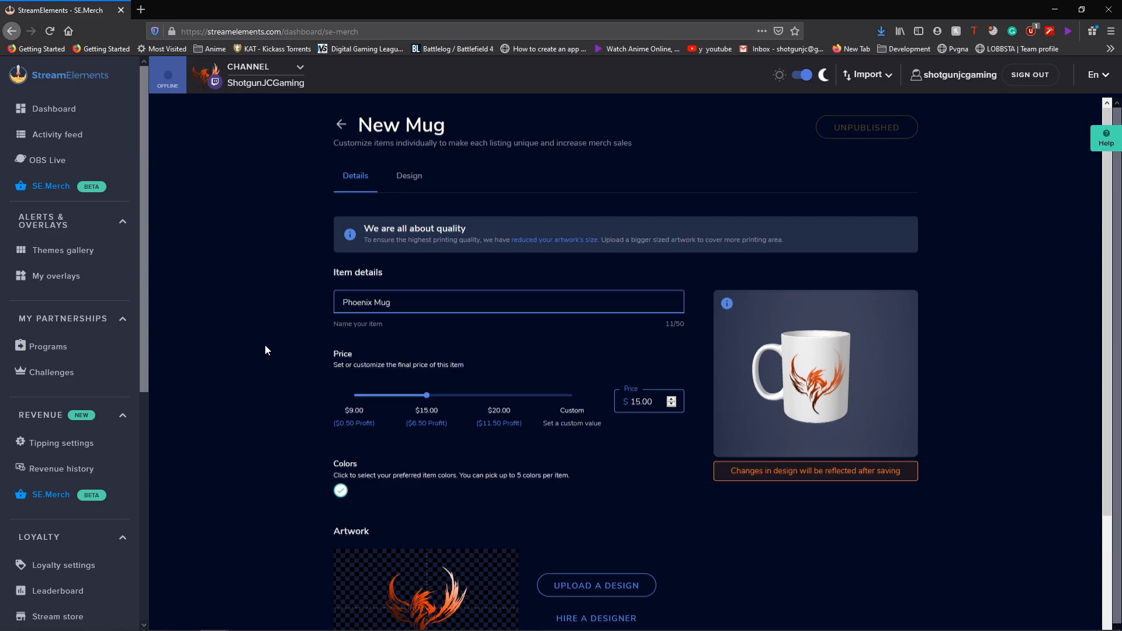
scroll(266, 348, down, 2)
click(885, 597)
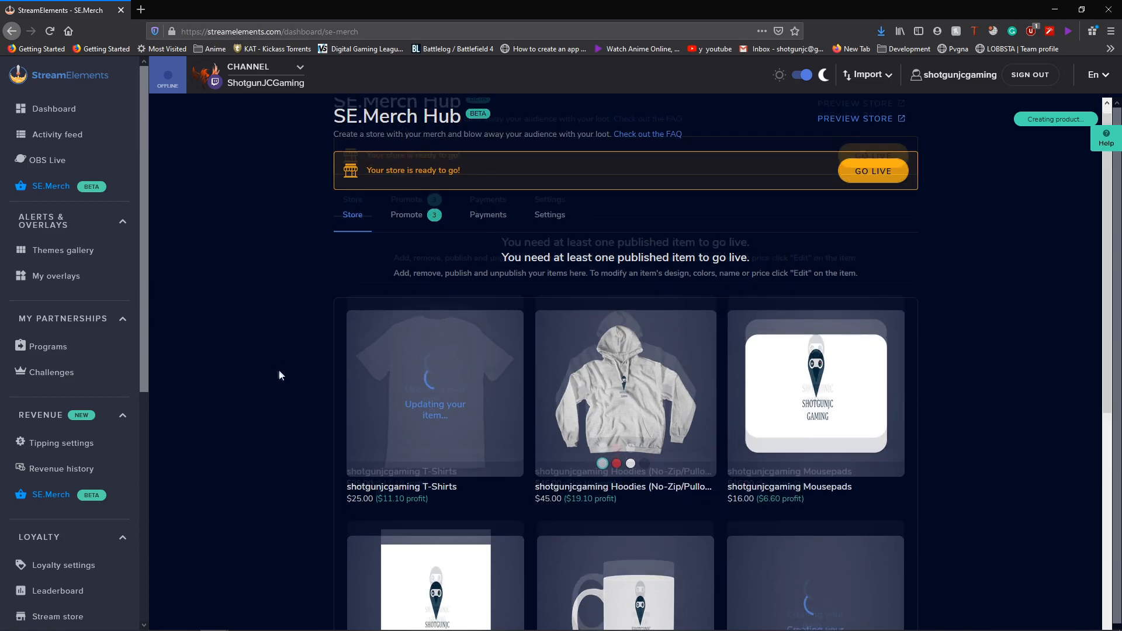
scroll(280, 370, down, 5)
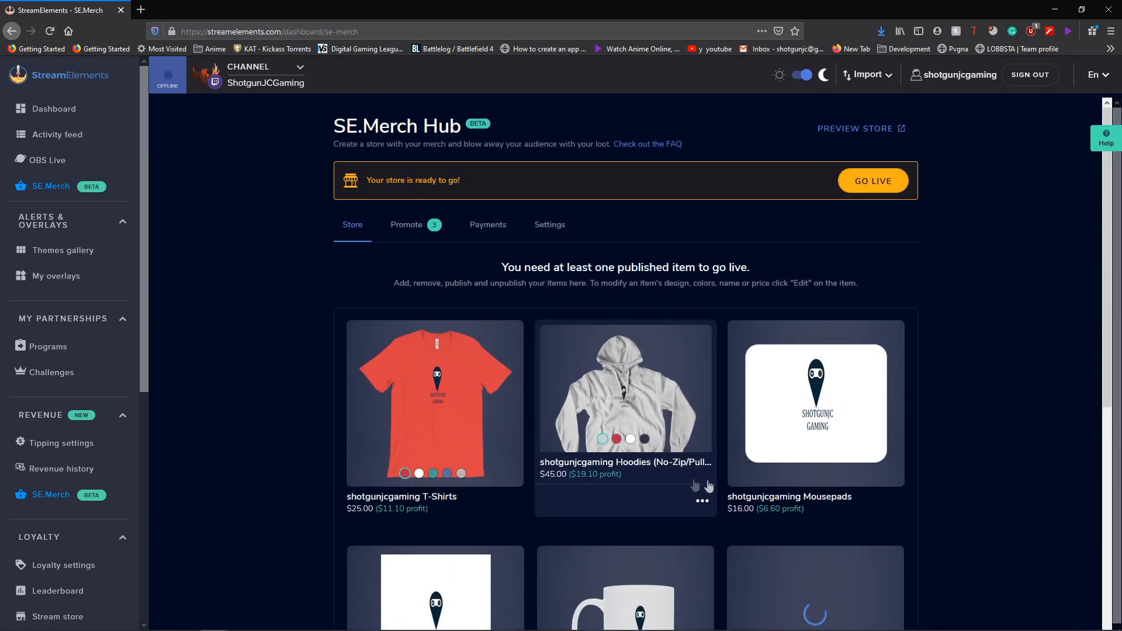
scroll(1061, 379, down, 1)
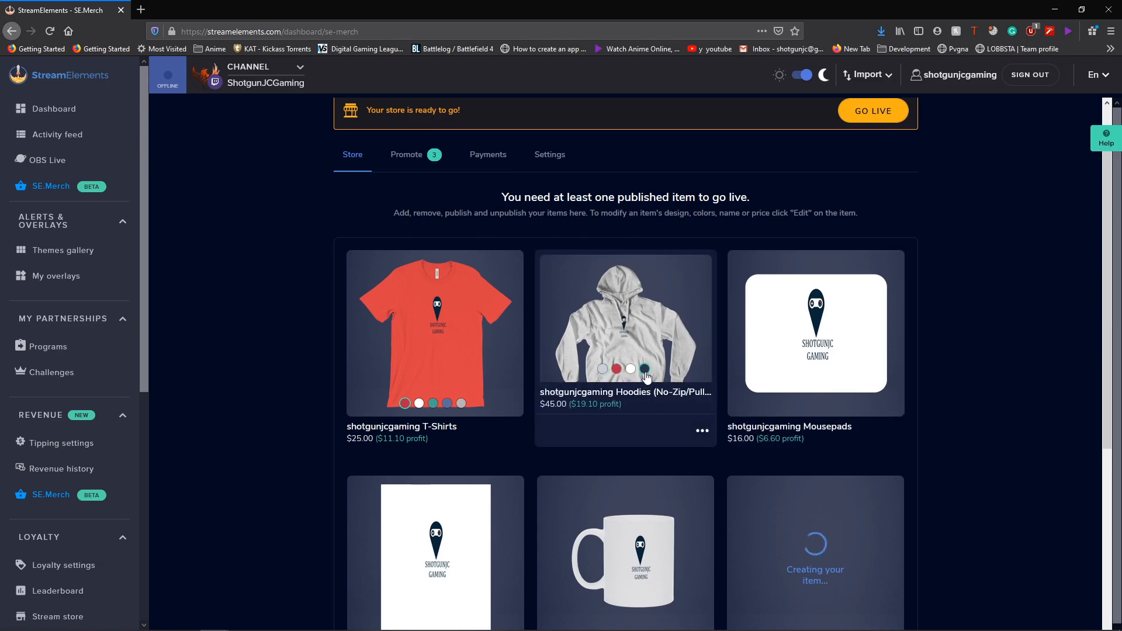
- Edit the Phoenix Mug from its ••• menu, publish it, and return to the hub
click(644, 370)
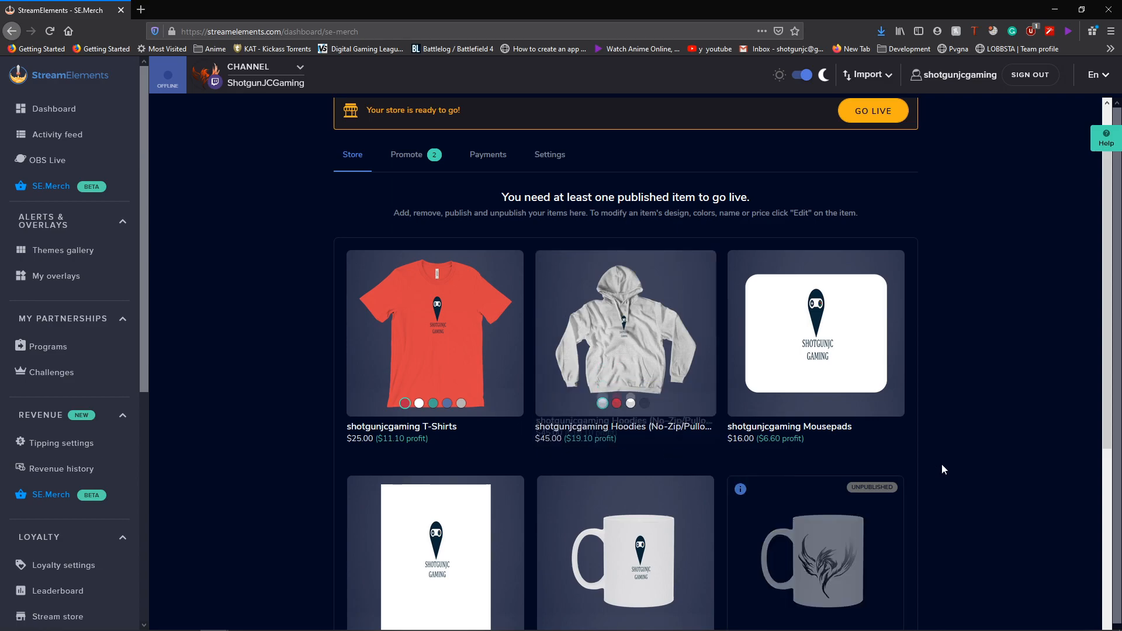
scroll(1029, 510, down, 2)
mouse_move(864, 378)
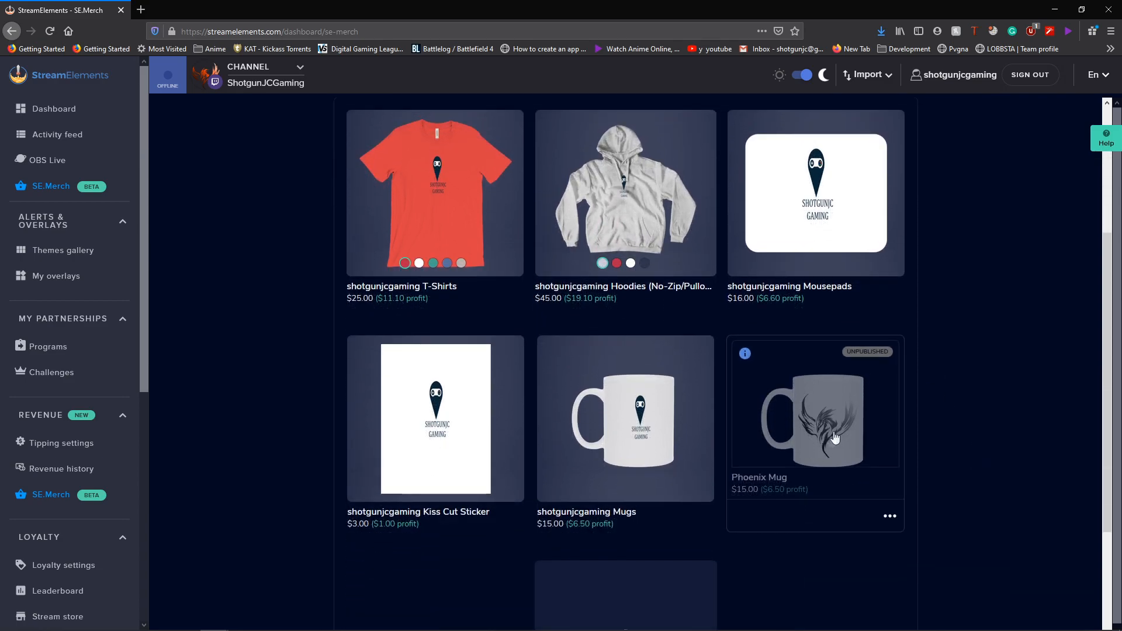
scroll(868, 544, down, 2)
click(889, 376)
click(870, 399)
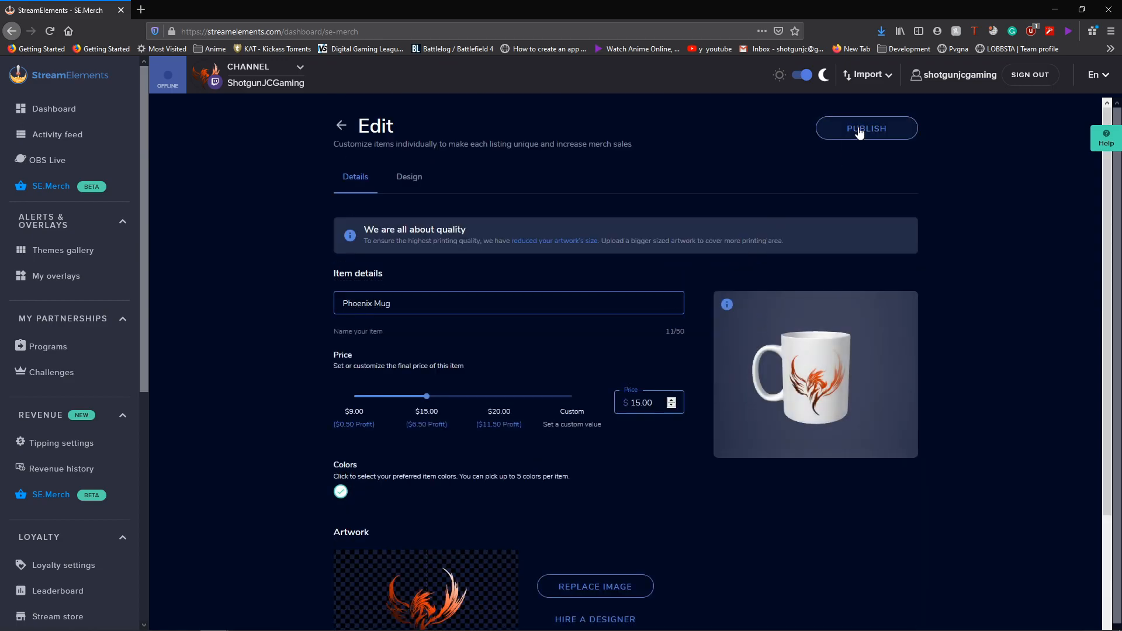
click(850, 140)
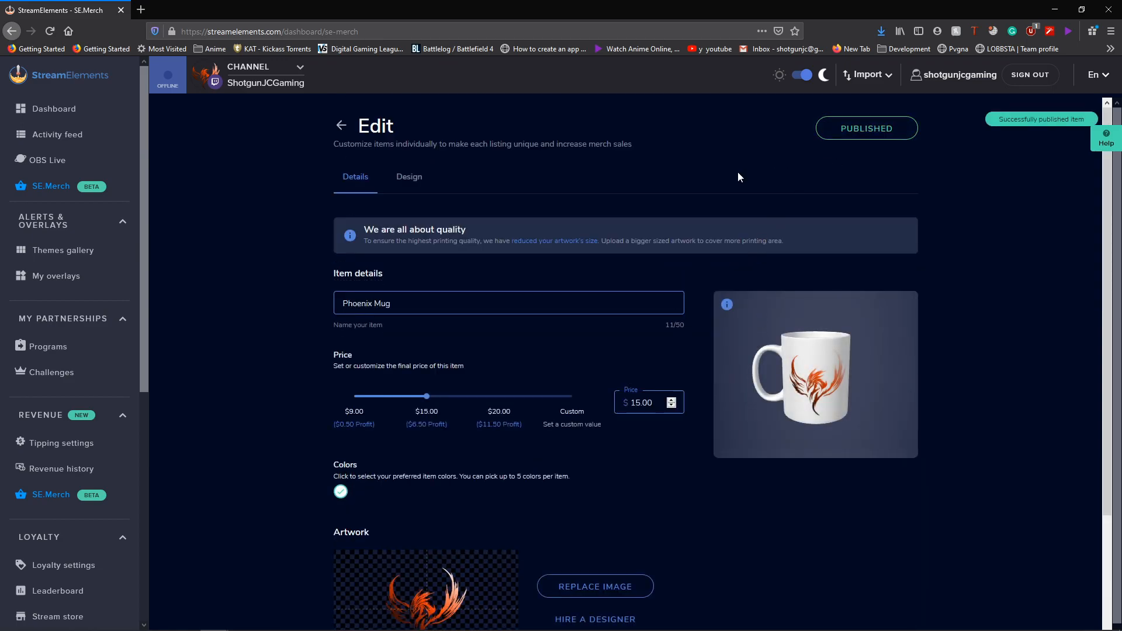
click(344, 128)
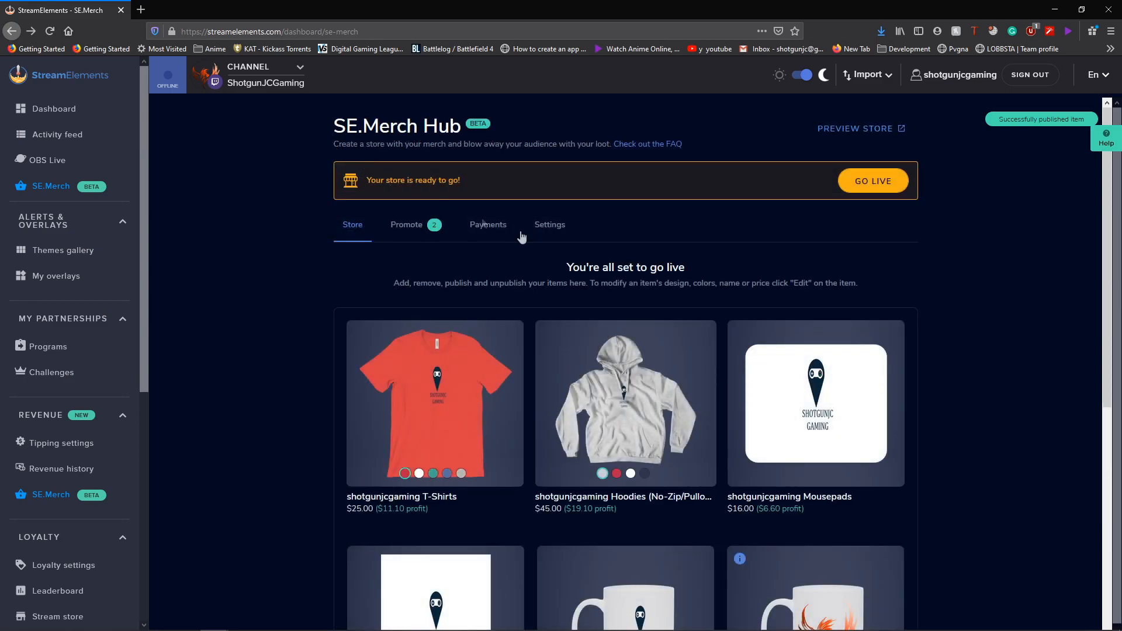
- Take the store live, then copy the Overlay URL from Promote's Generate Alert step
click(857, 189)
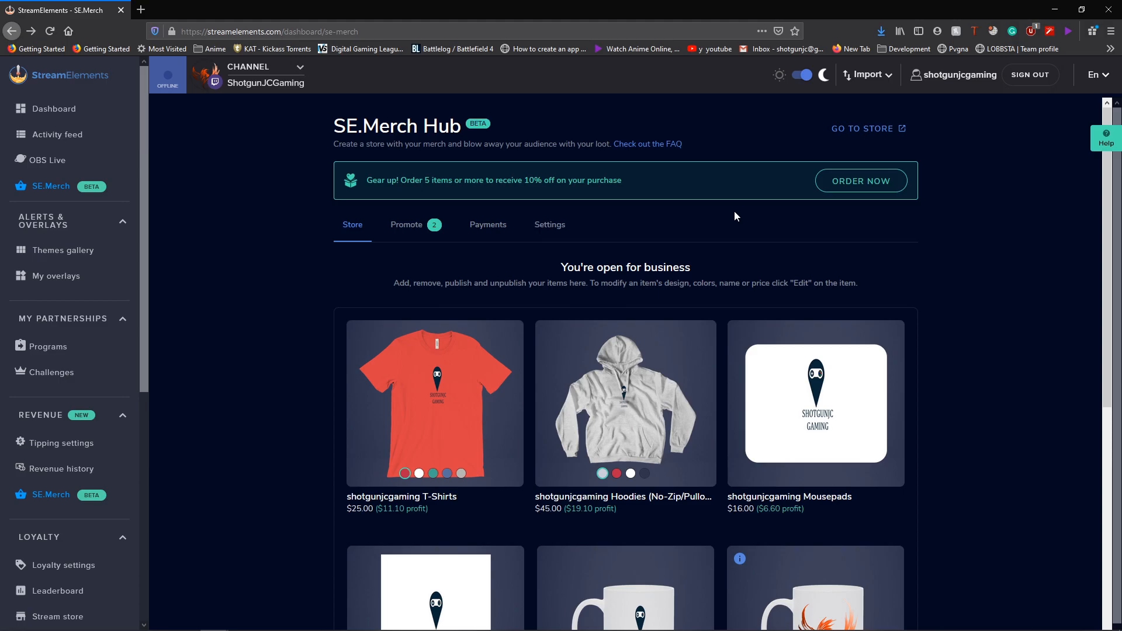
click(405, 228)
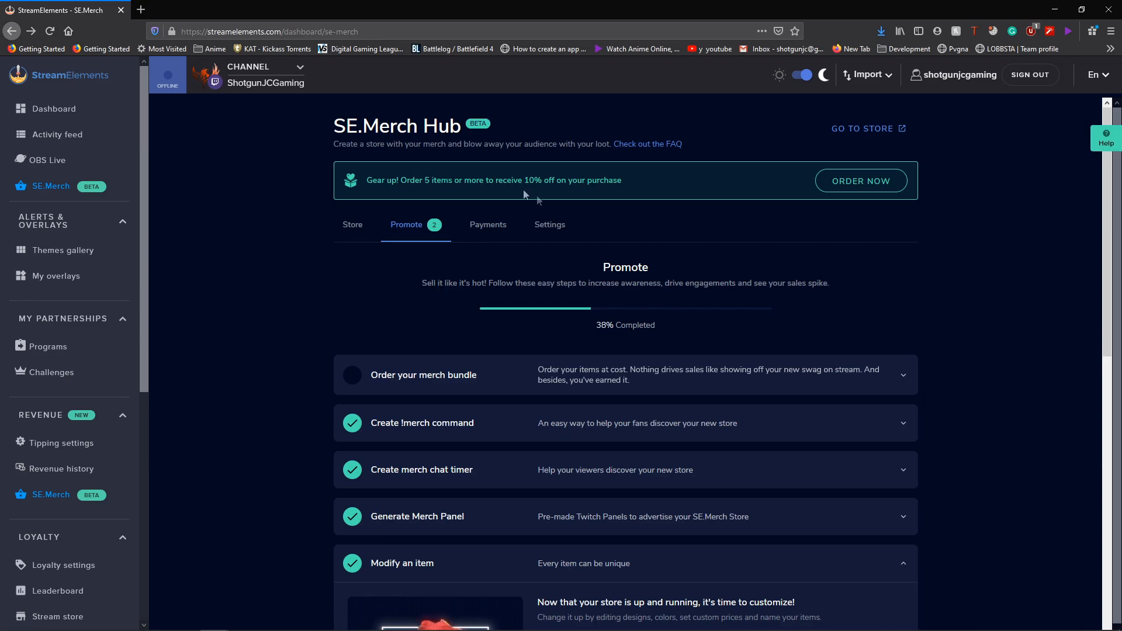
scroll(584, 379, down, 5)
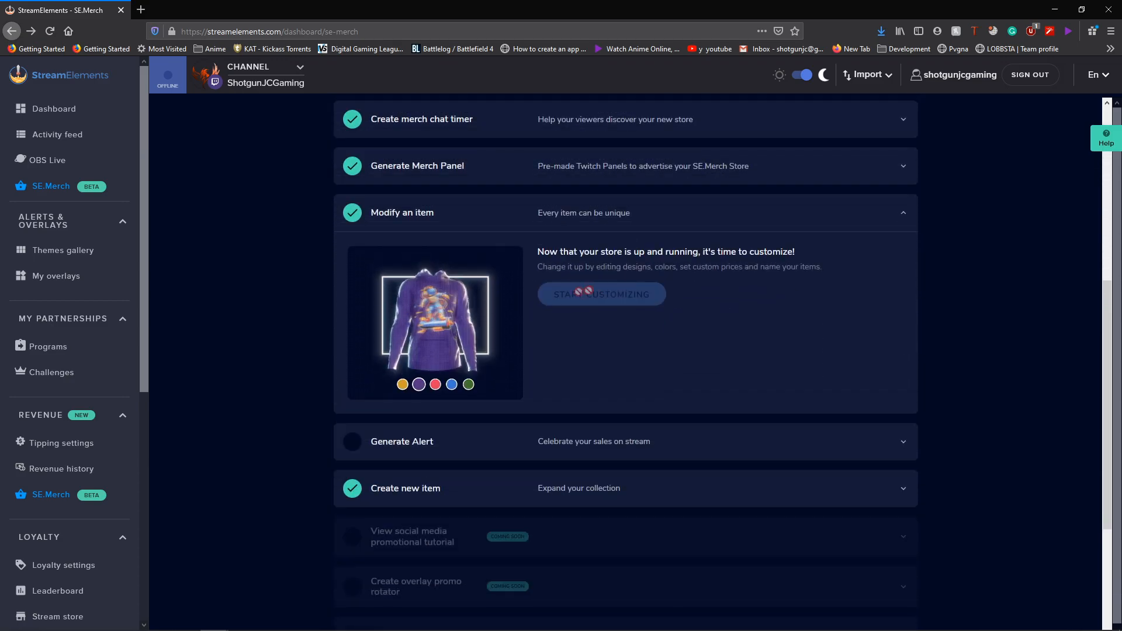
click(475, 441)
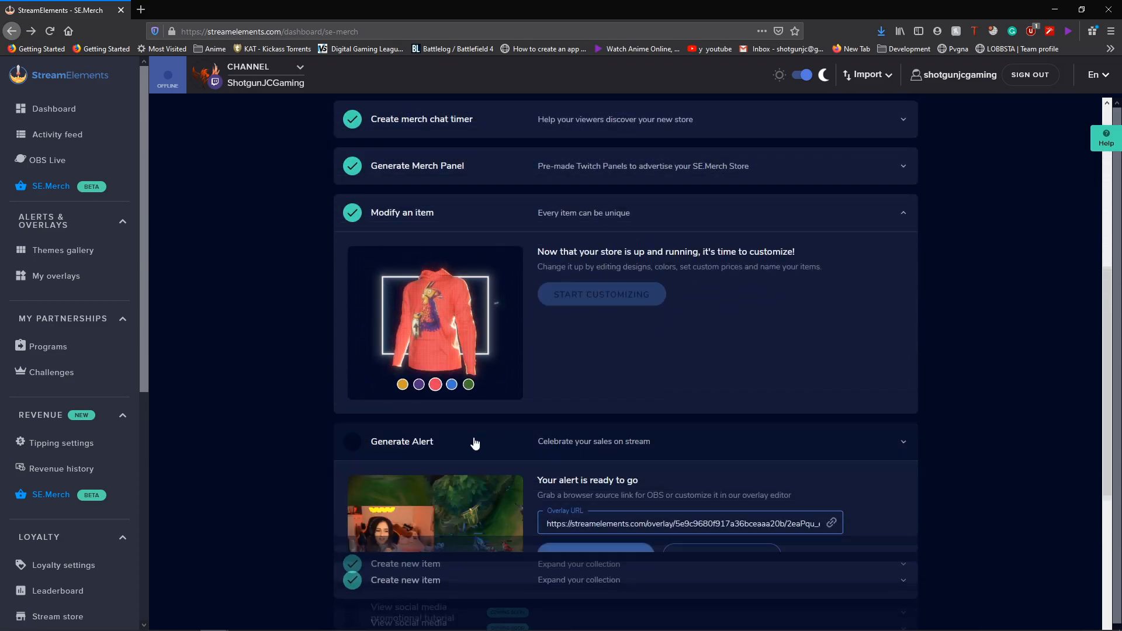
scroll(638, 493, down, 3)
click(671, 314)
click(831, 313)
click(685, 314)
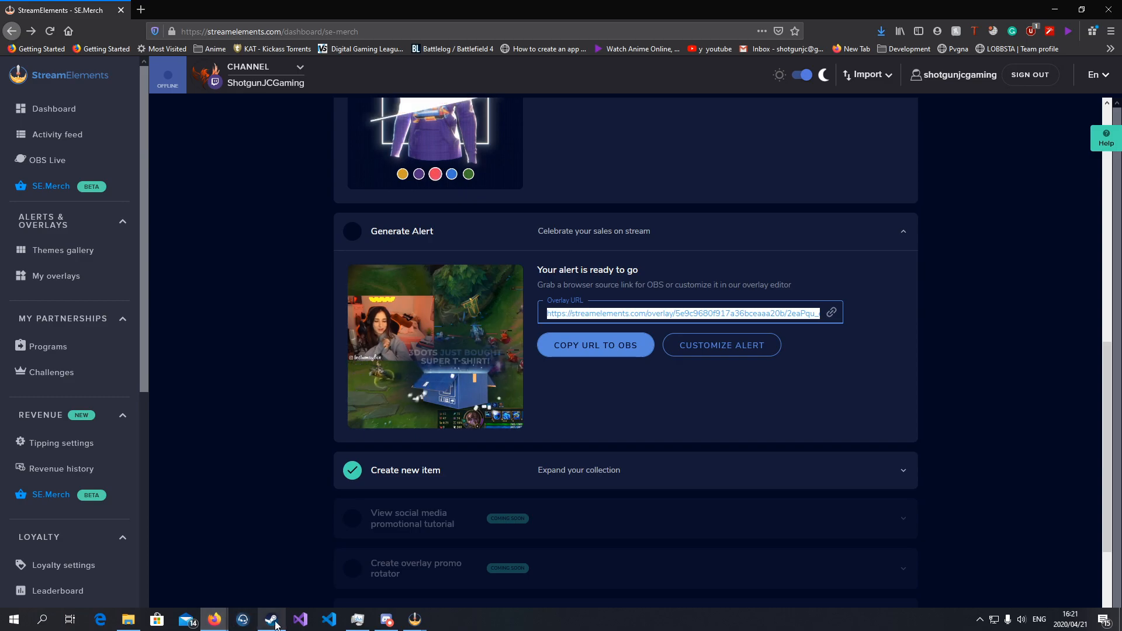
- Remove the Game Capture source from the OBS in-game scene
mouse_move(413, 624)
click(489, 561)
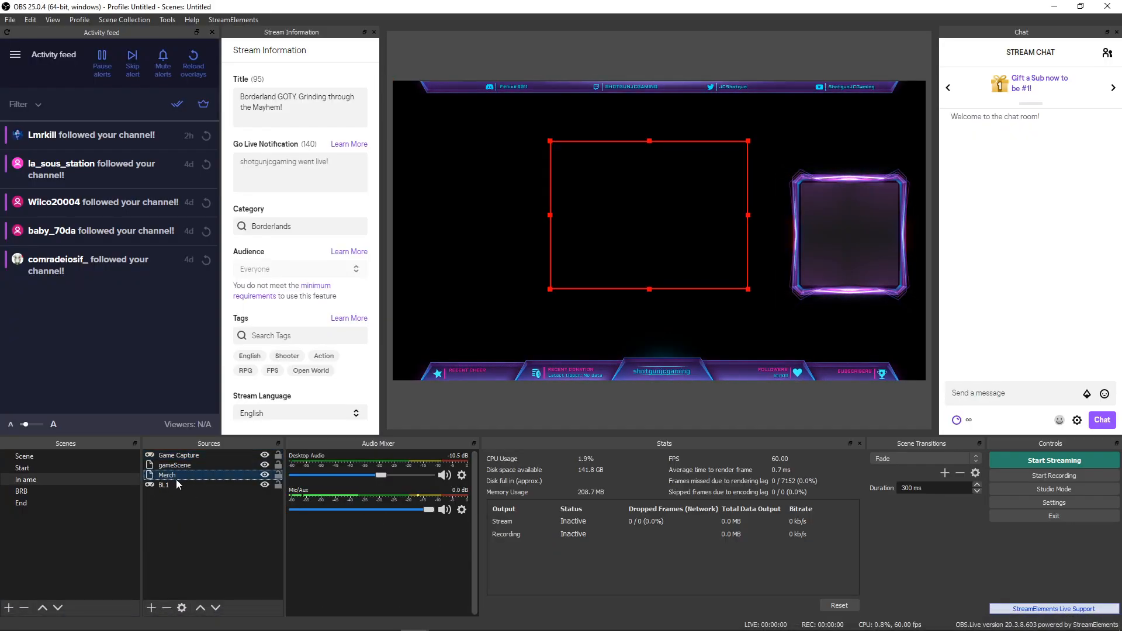
right_click(183, 460)
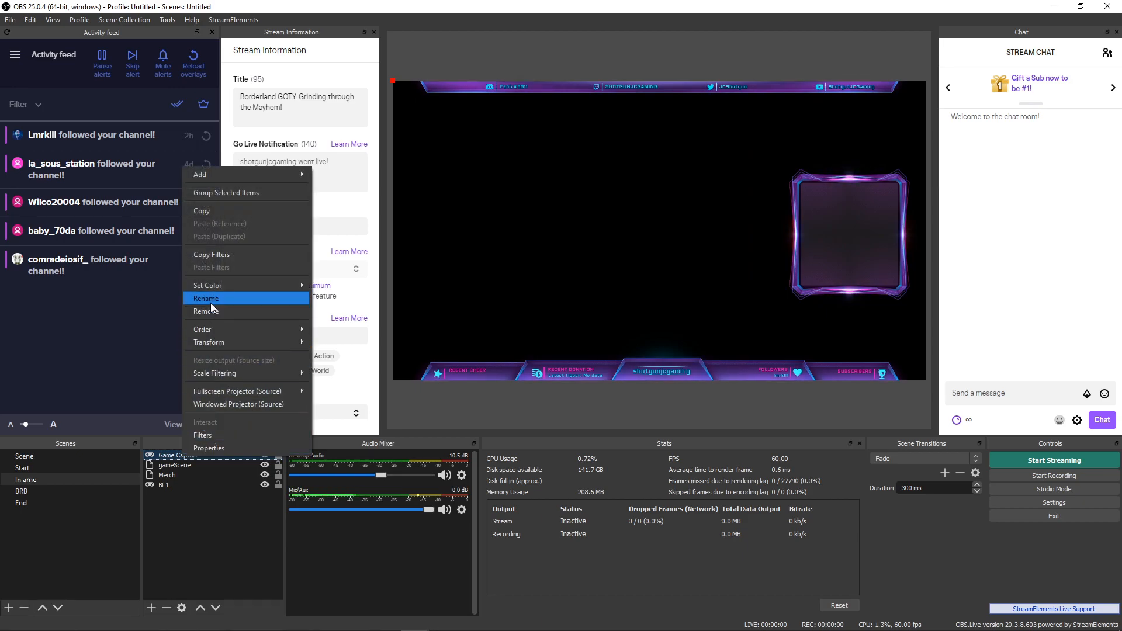
click(210, 312)
click(601, 335)
- Paste the overlay URL into the Merch source's properties and nudge Merch slightly left
double_click(181, 465)
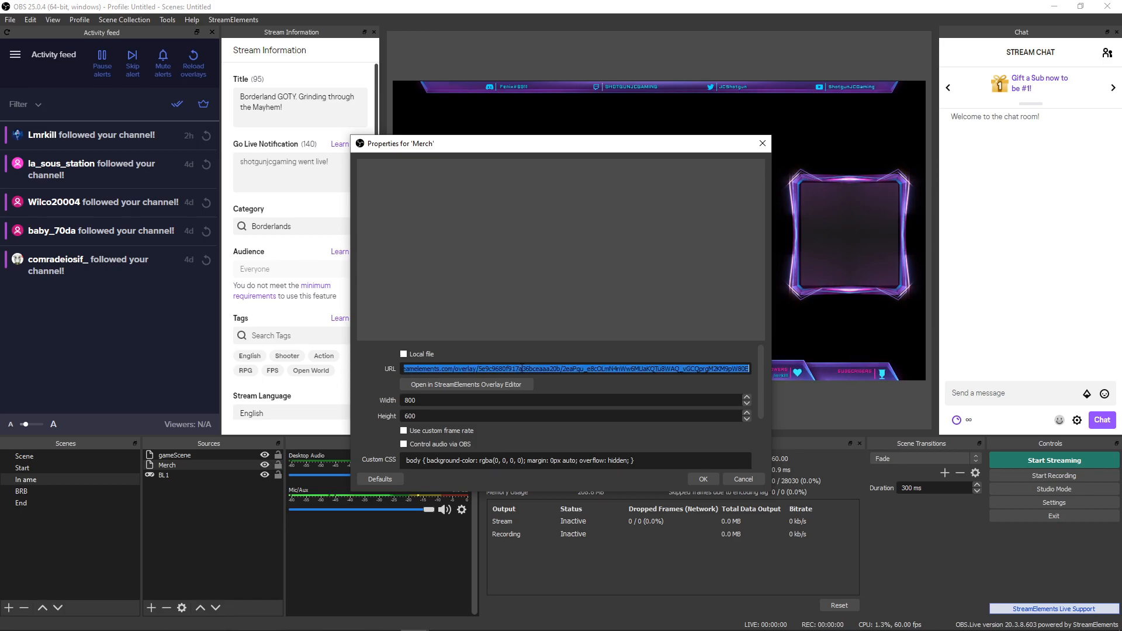
key(ctrl+v)
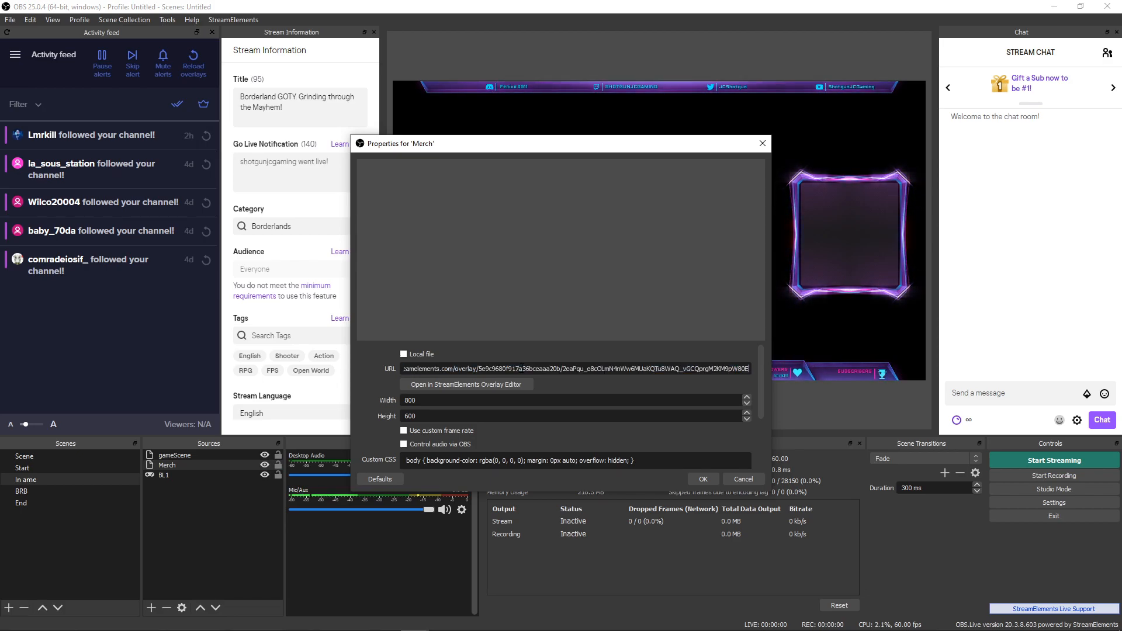
click(703, 479)
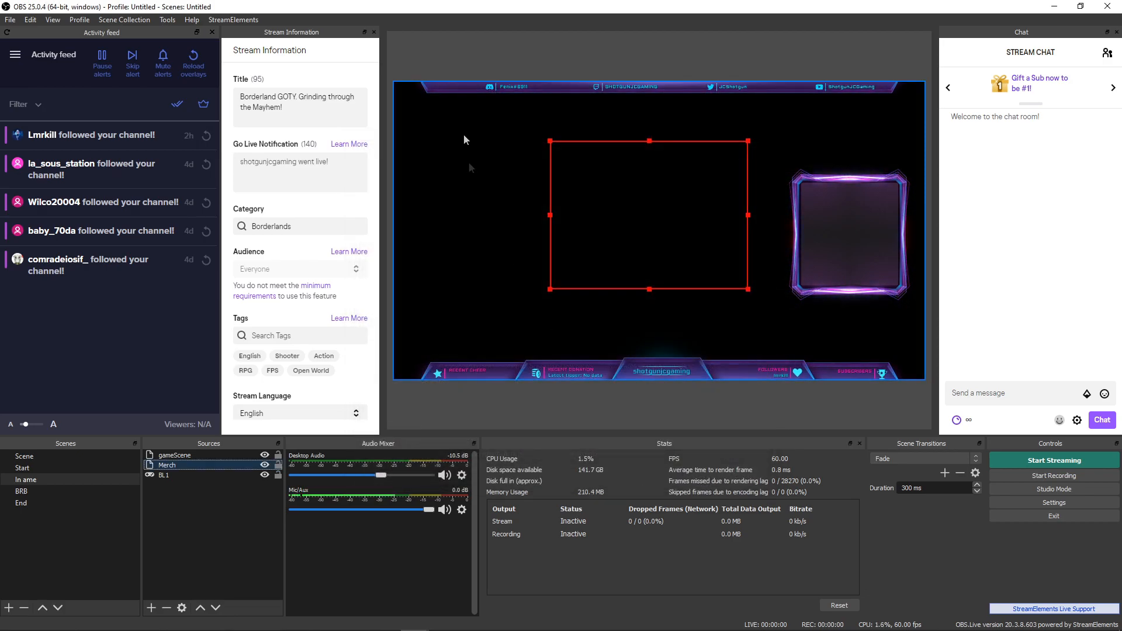
drag(657, 233, 649, 241)
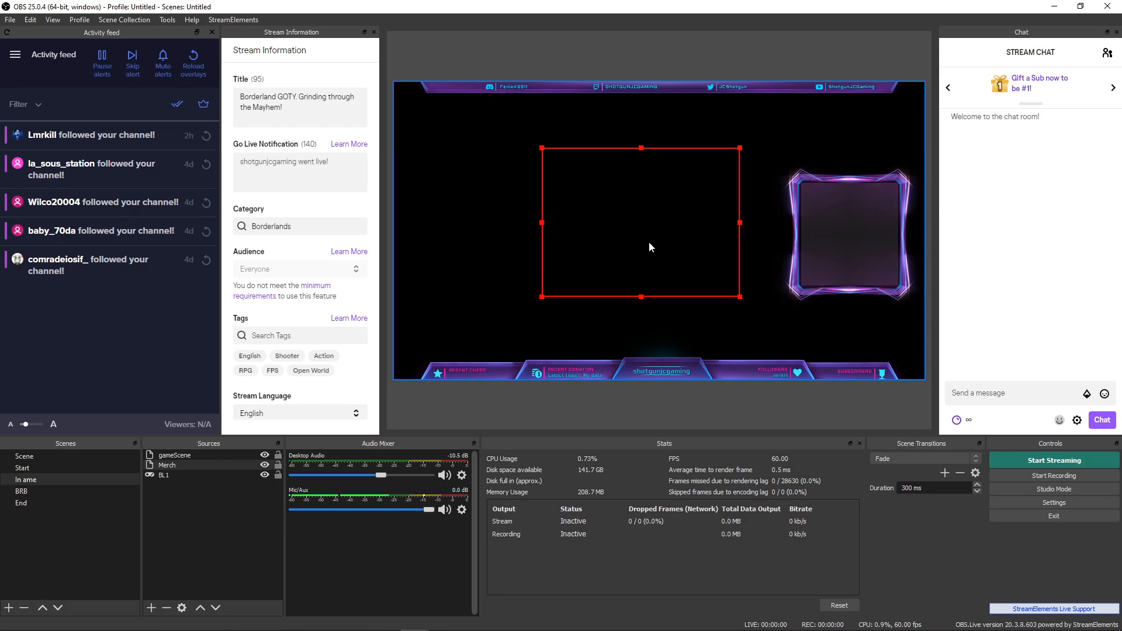
click(156, 592)
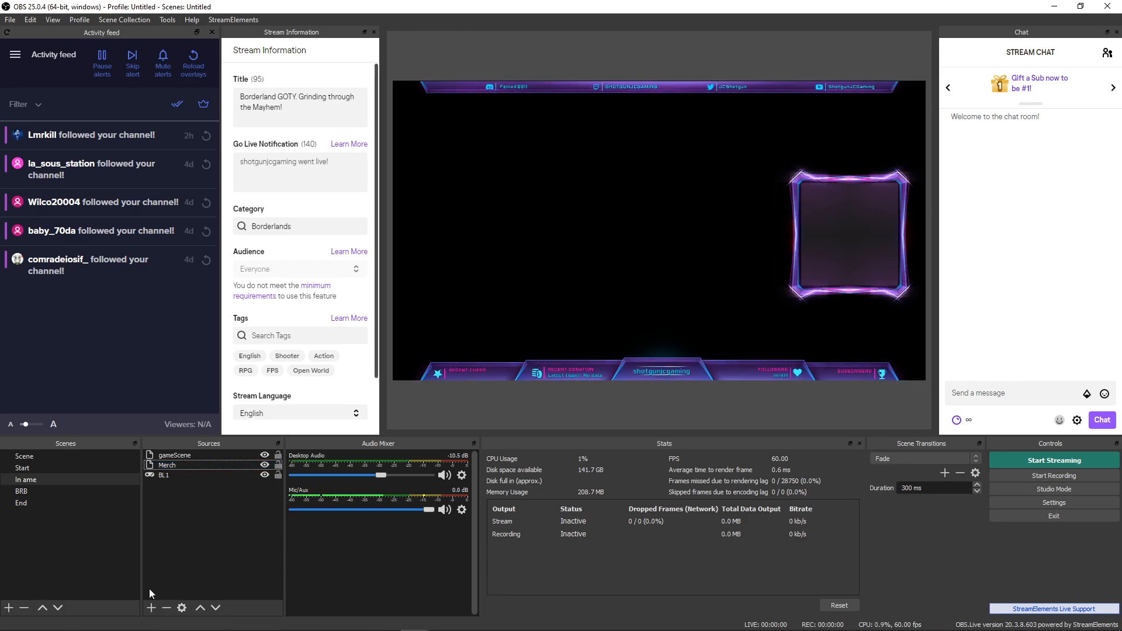
- Add a Browser source with the pasted URL, then discard it and reselect Merch
click(150, 608)
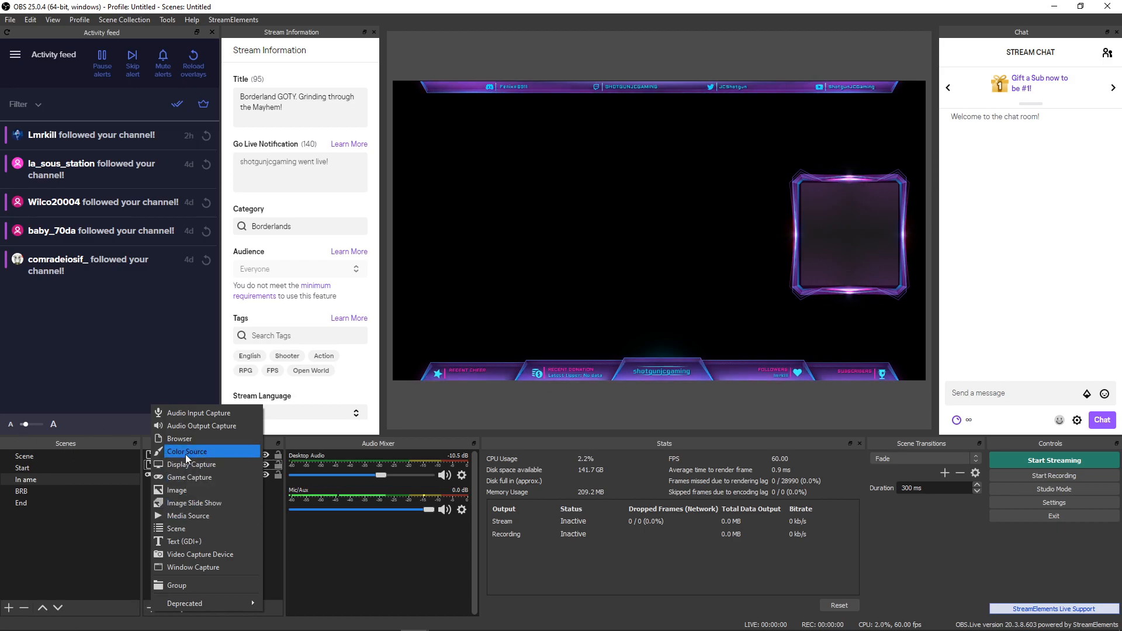
click(179, 438)
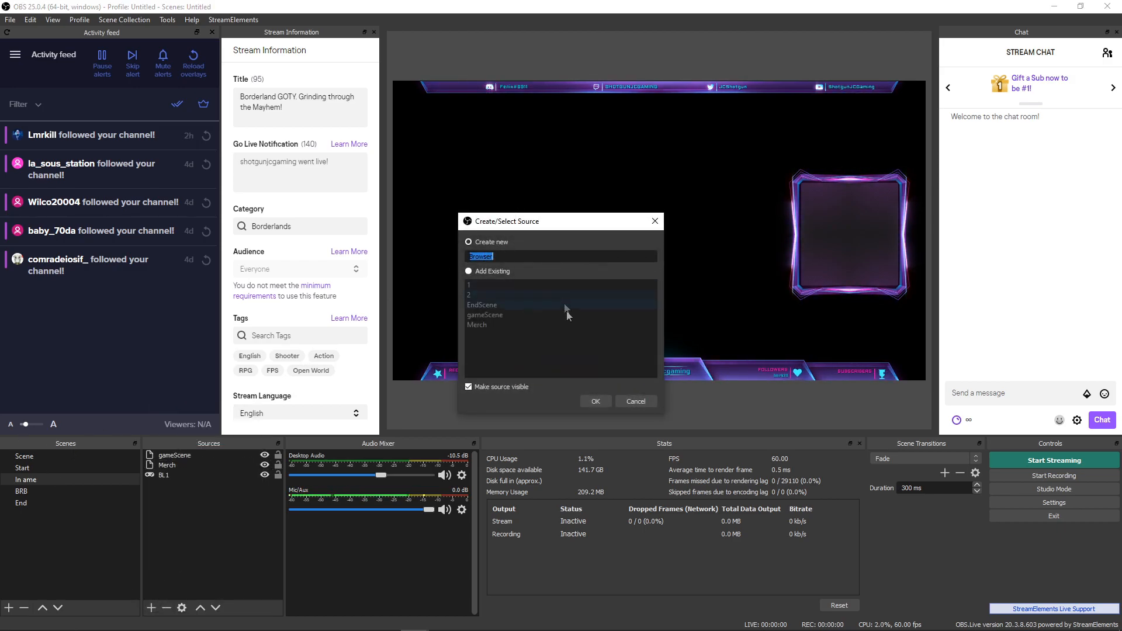
click(595, 401)
drag(534, 369, 182, 343)
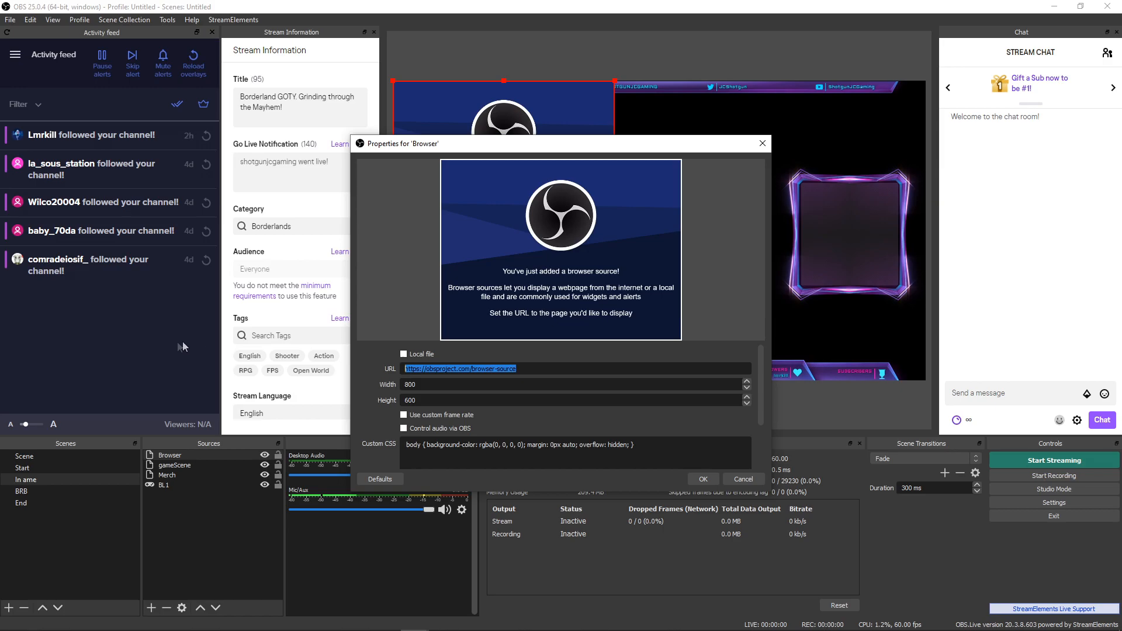
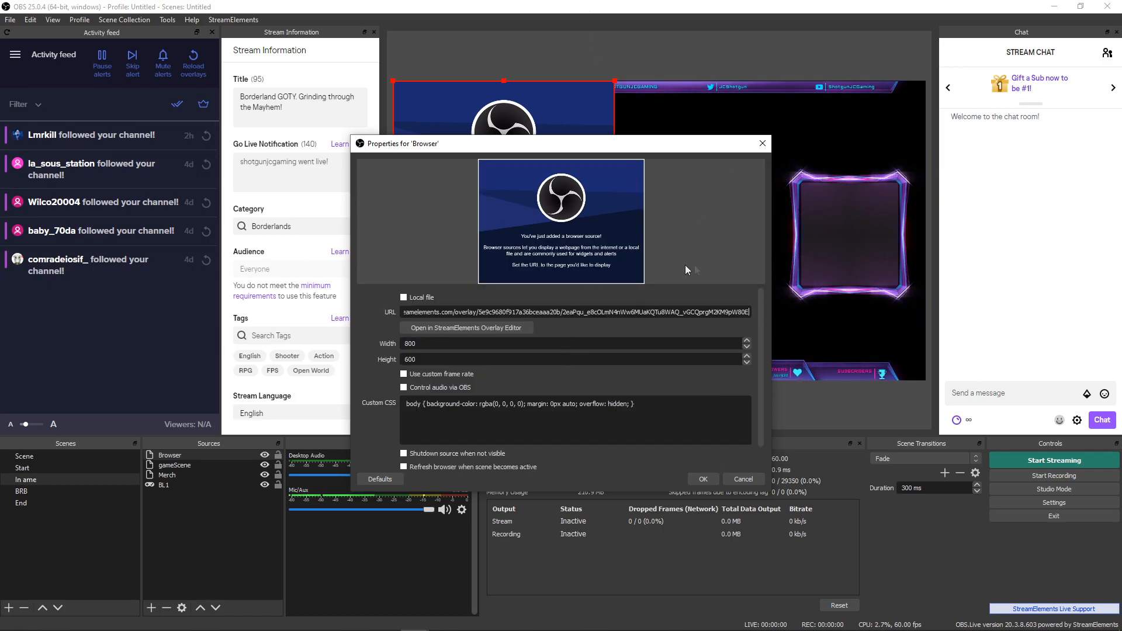
click(762, 143)
click(588, 337)
click(193, 471)
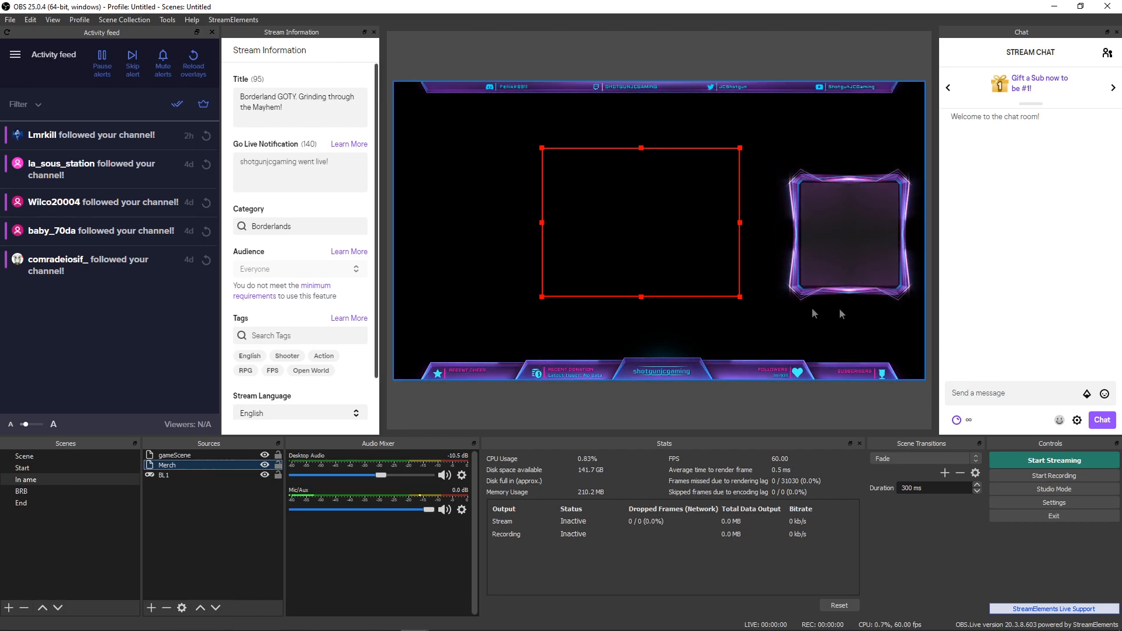
- Open OBS Settings, keep the Dark (Default) theme, check the Twitch Stream service, then view Output
click(1042, 502)
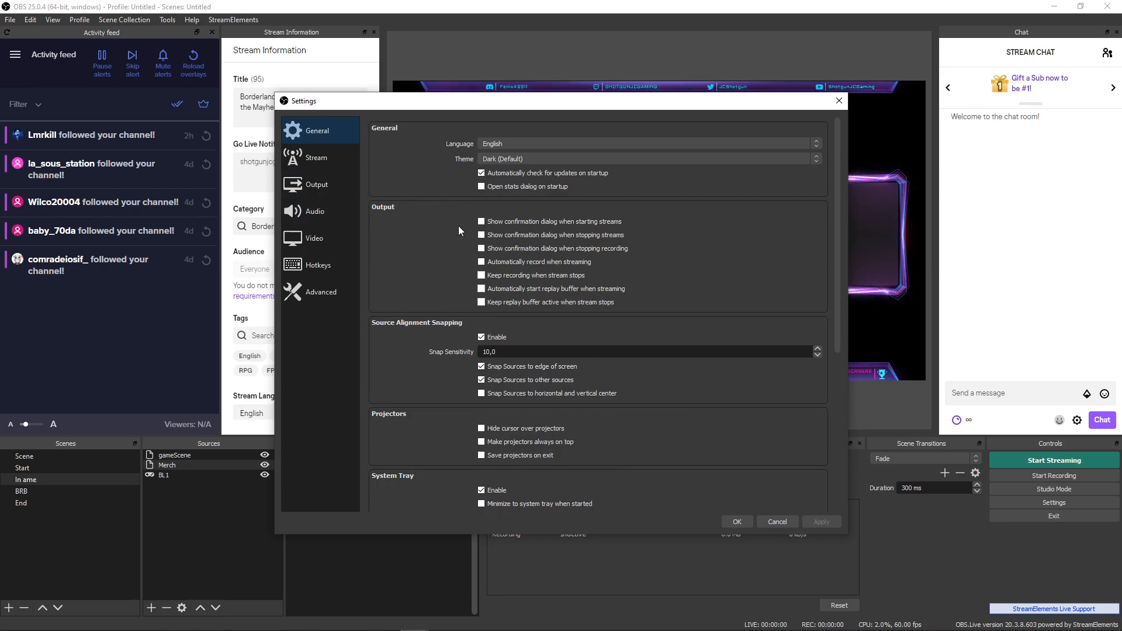
click(523, 160)
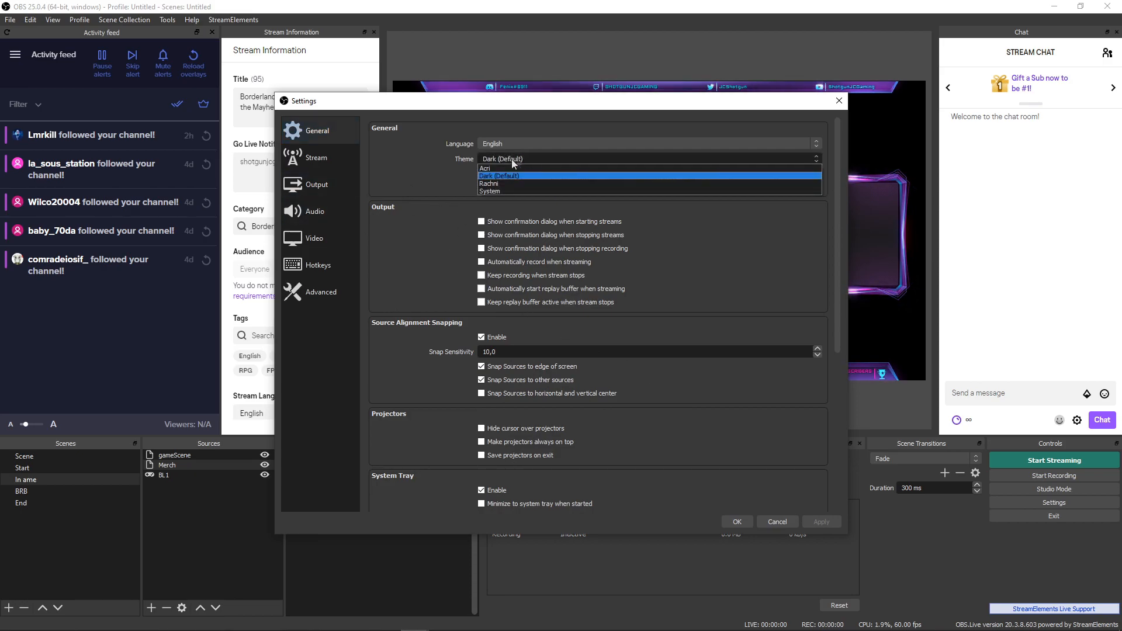
click(519, 162)
scroll(452, 206, down, 5)
scroll(447, 208, down, 7)
scroll(448, 209, up, 11)
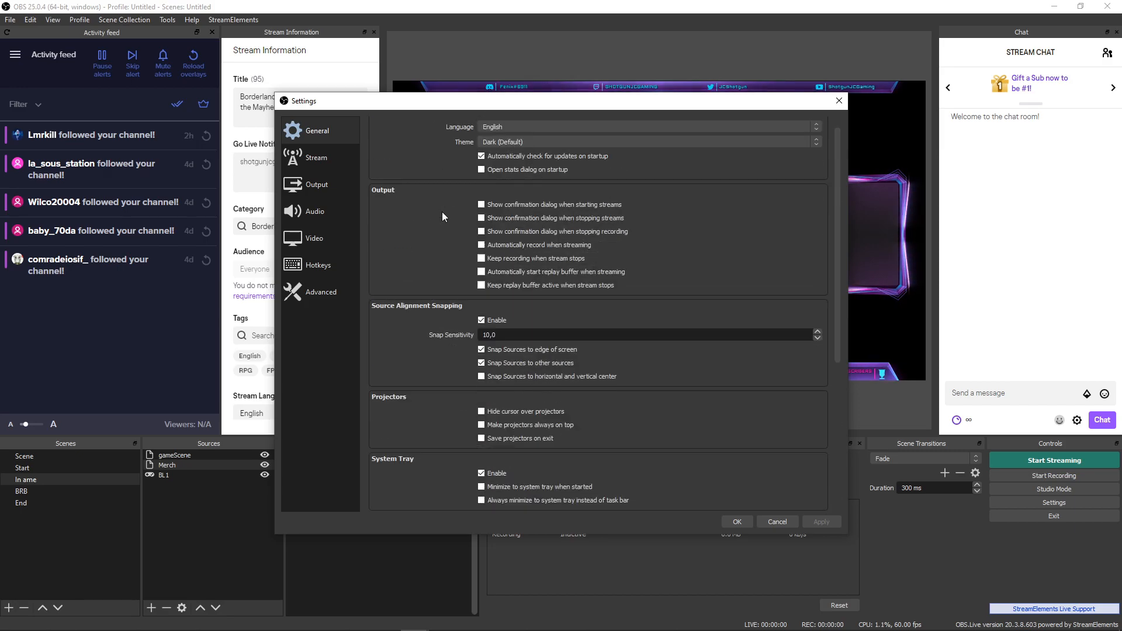
click(303, 158)
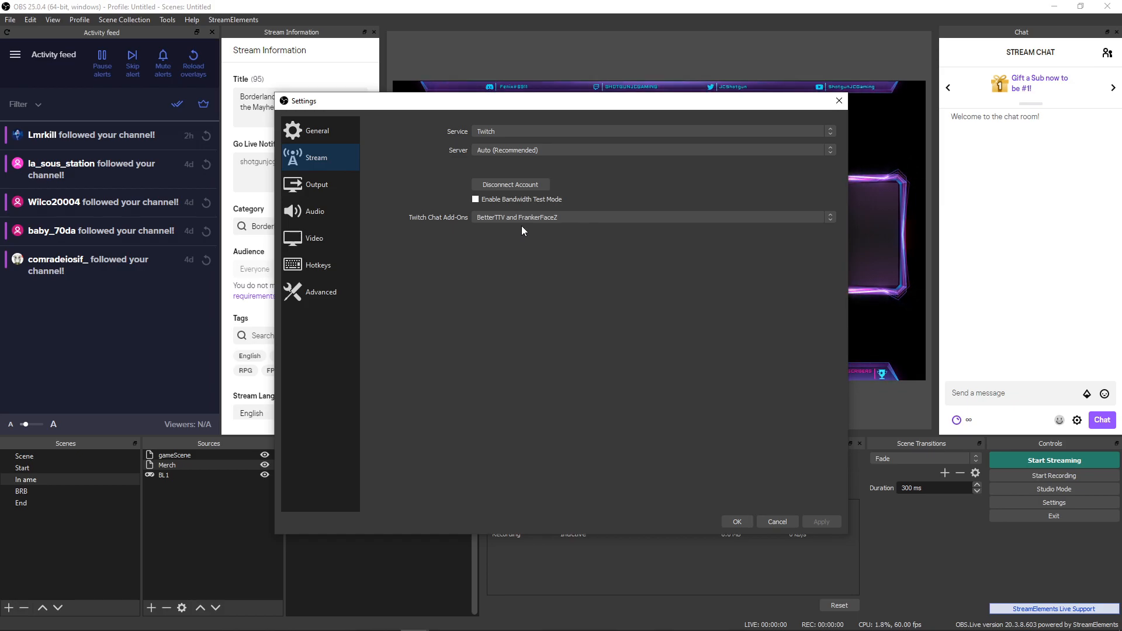
click(327, 184)
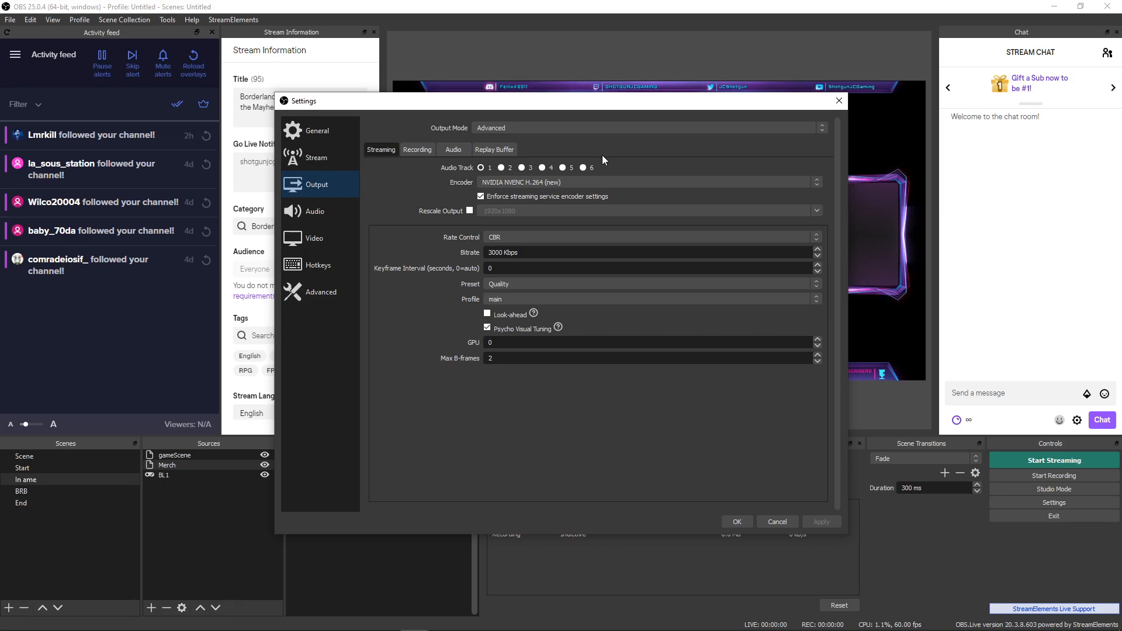
- Keep the streaming encoder on NVIDIA NVENC H.264 with profile main, then view Recording output
click(498, 183)
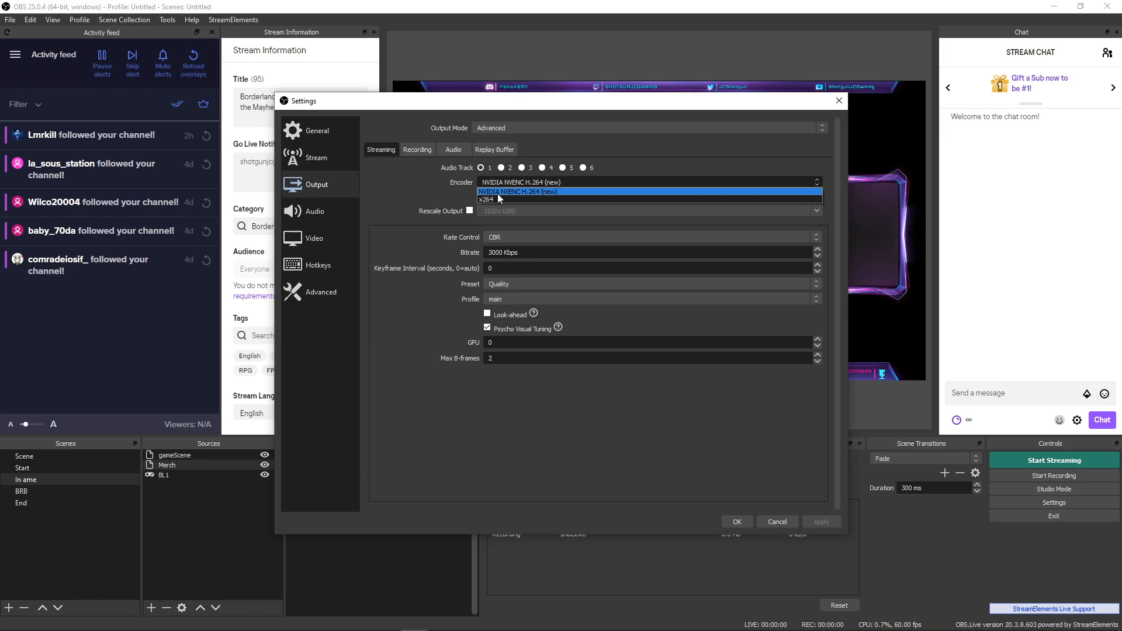
click(448, 187)
click(507, 184)
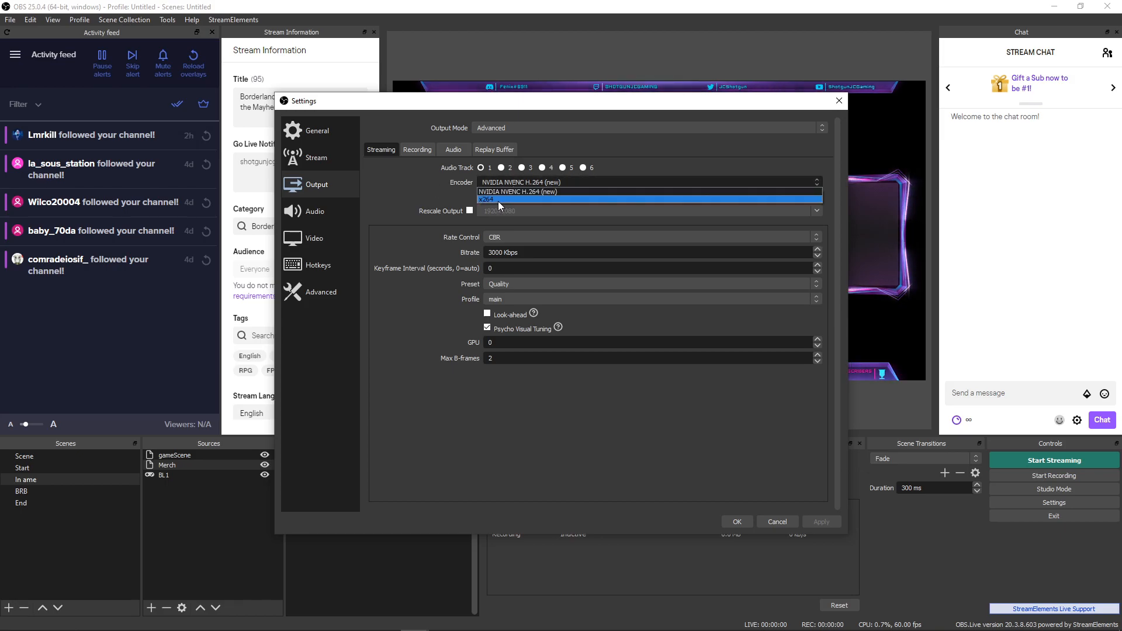
click(409, 188)
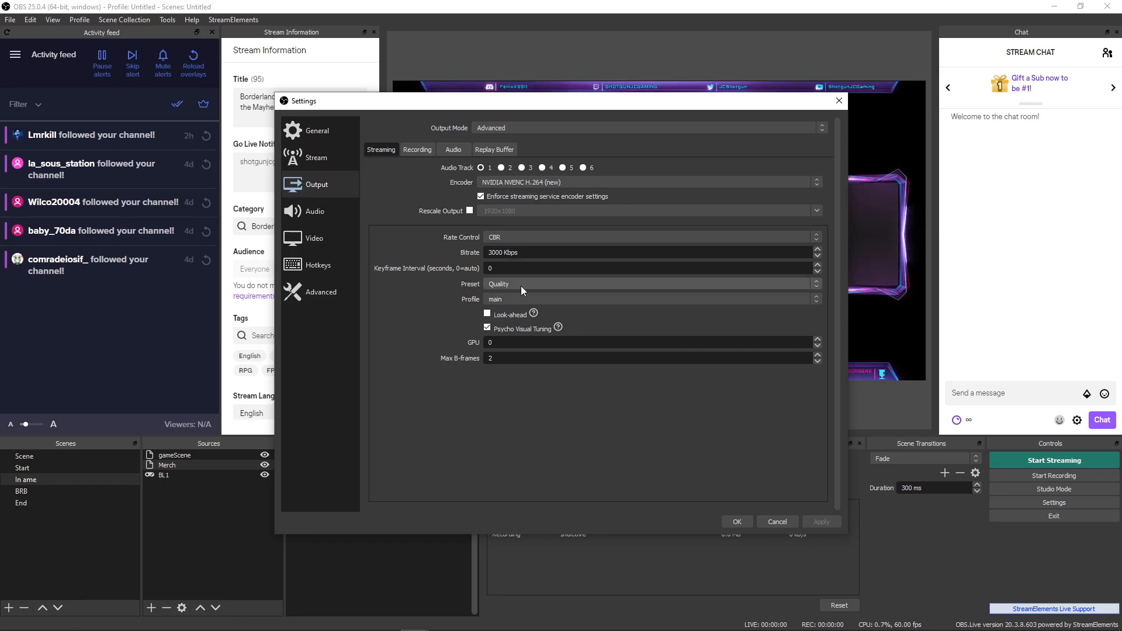
click(500, 296)
click(503, 295)
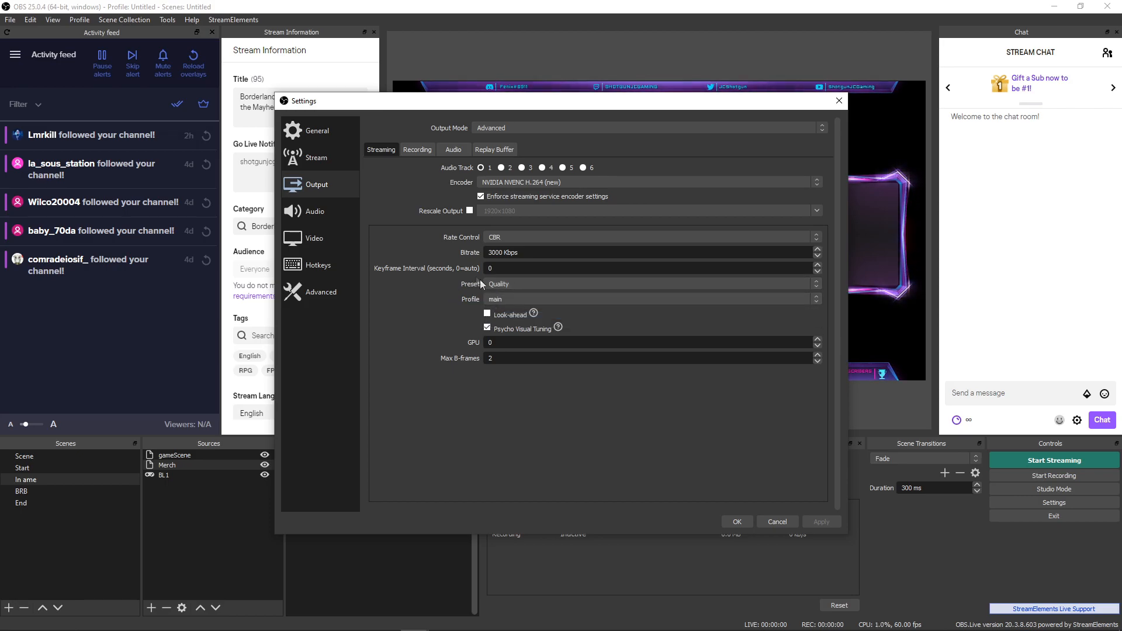
click(414, 150)
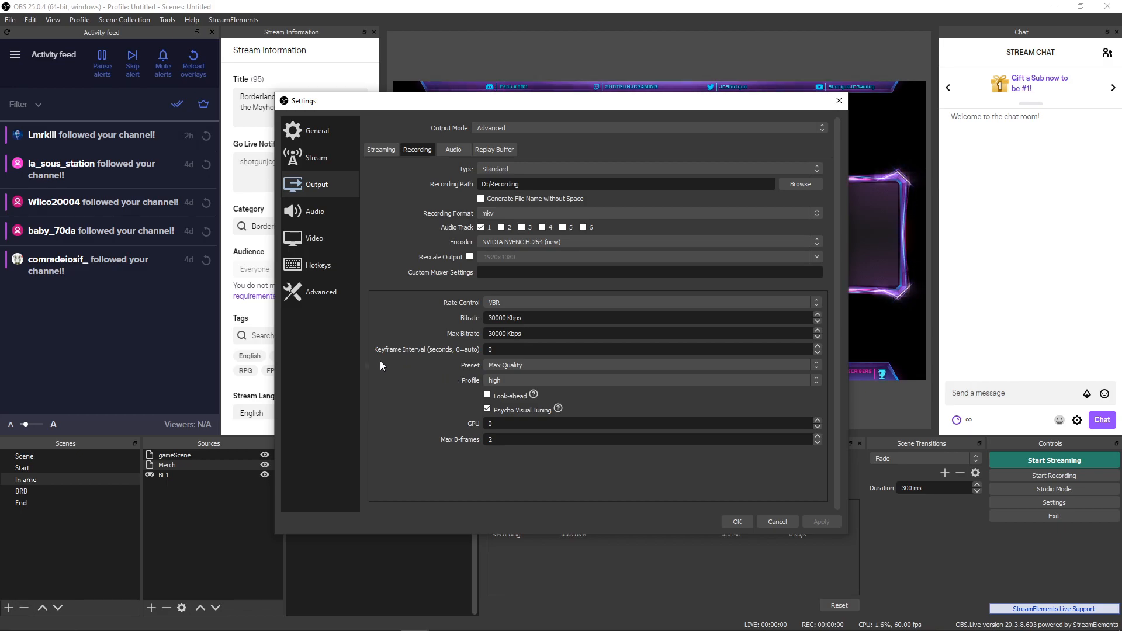
- Check the six audio track bitrates, then view Audio settings at 48 kHz with input devices
click(452, 149)
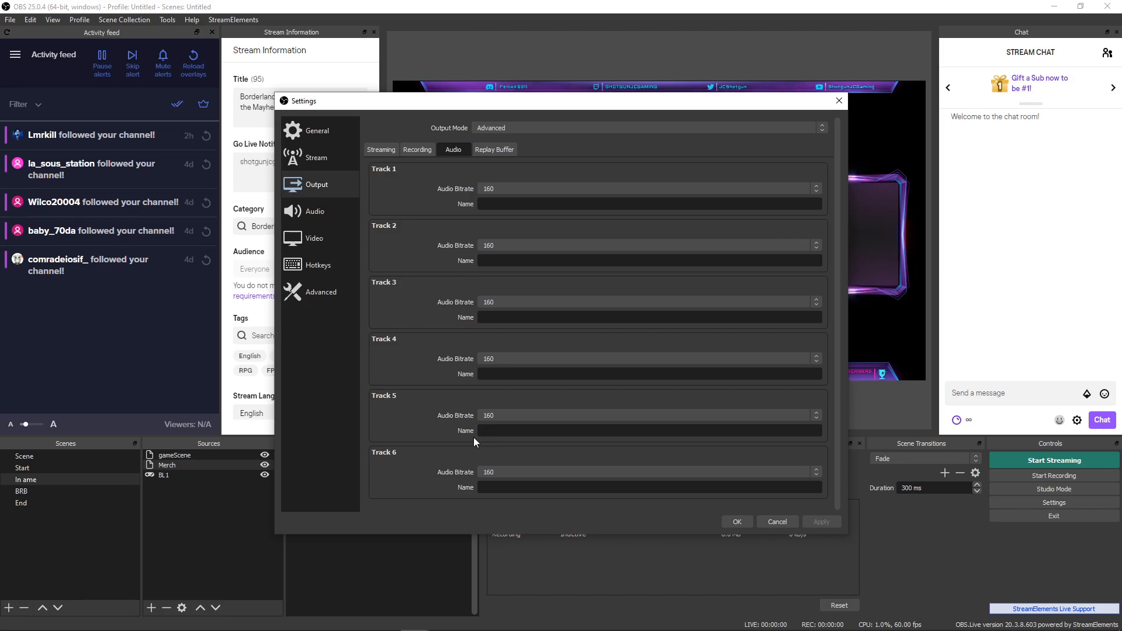
click(309, 211)
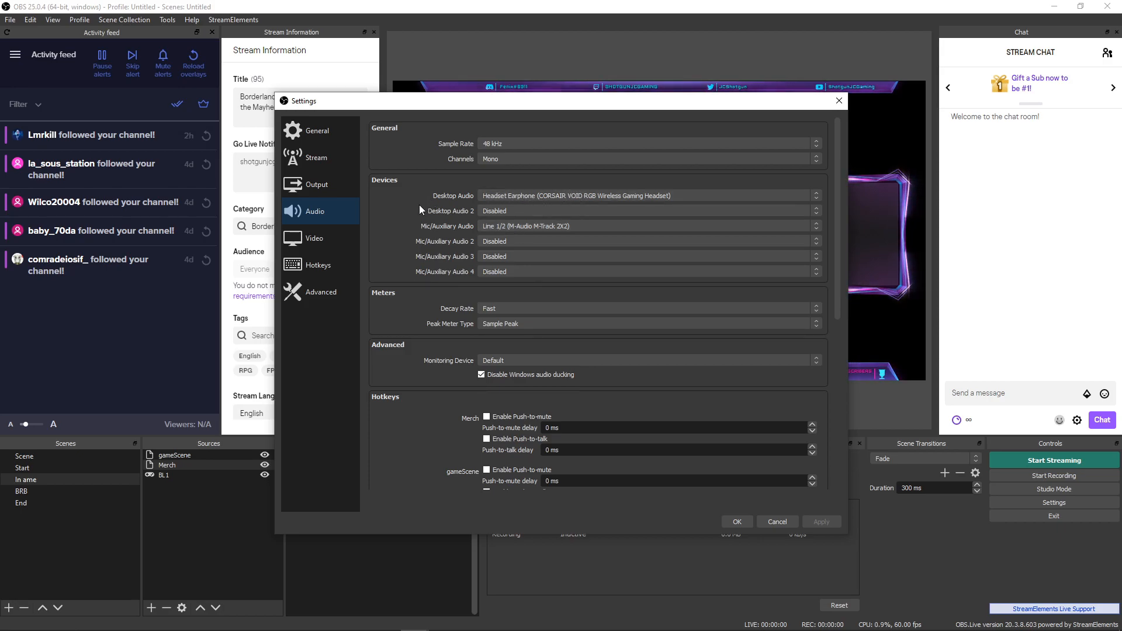
- View the Video settings: 1920x1080 canvas and output resolution at 60 FPS
click(314, 241)
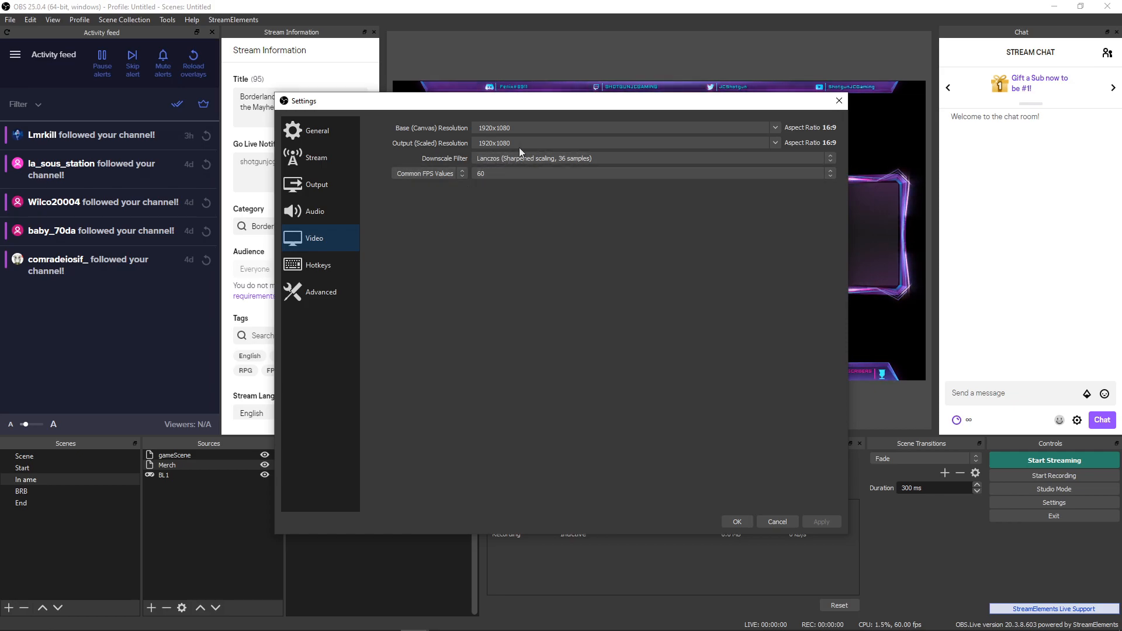
- Scan the OBS Hotkeys list and Advanced page, then accept Settings with OK to keep them
click(324, 270)
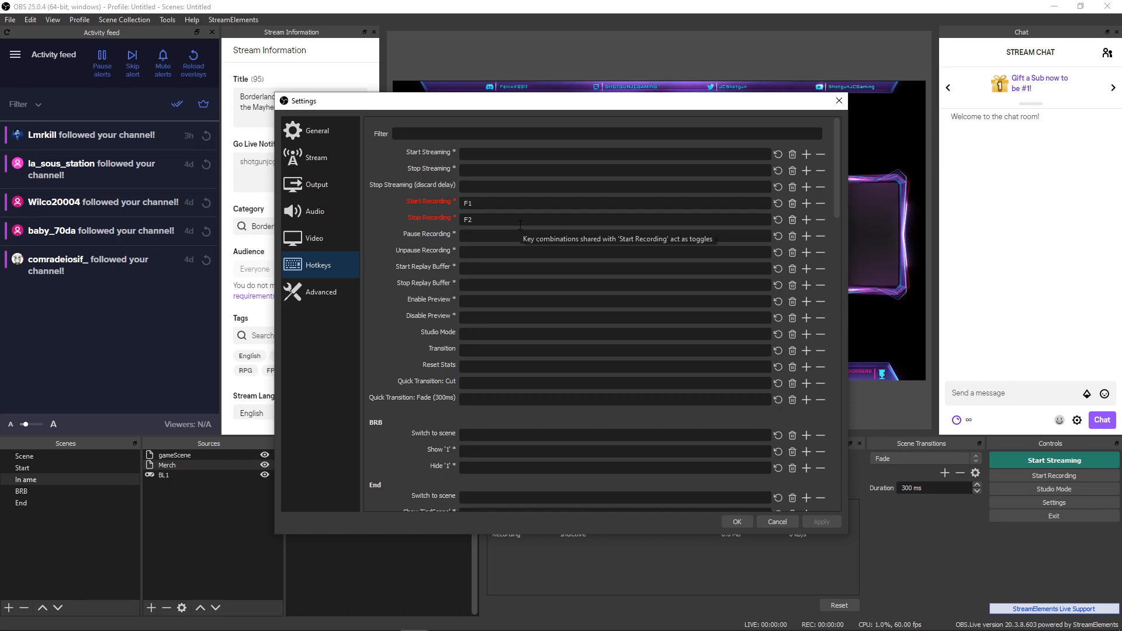
scroll(425, 241, down, 5)
scroll(425, 241, up, 5)
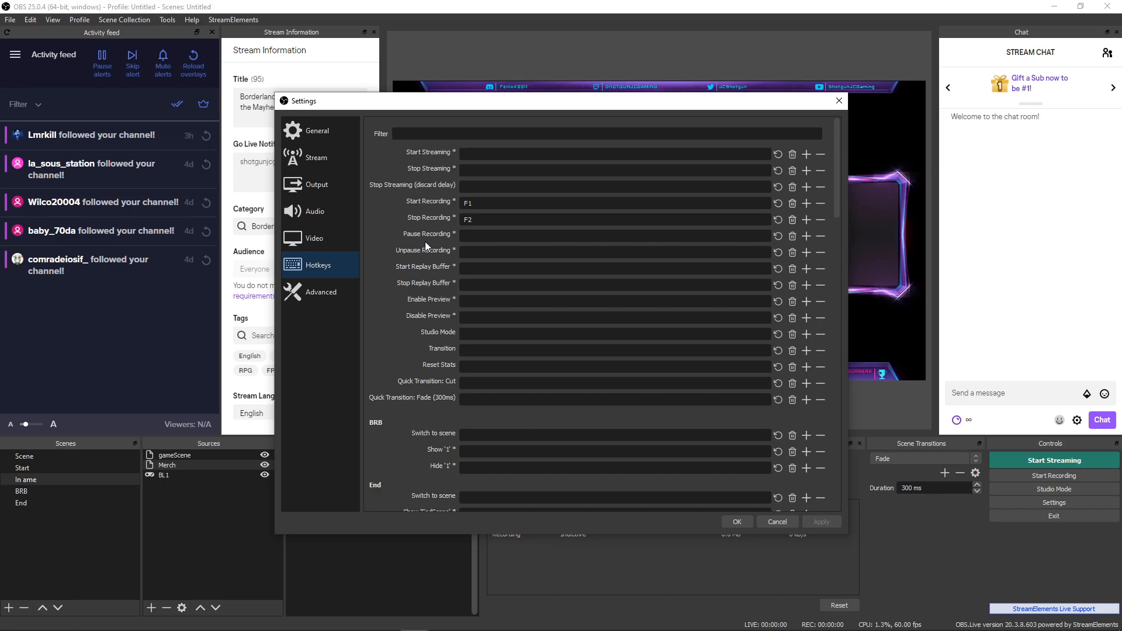
click(309, 297)
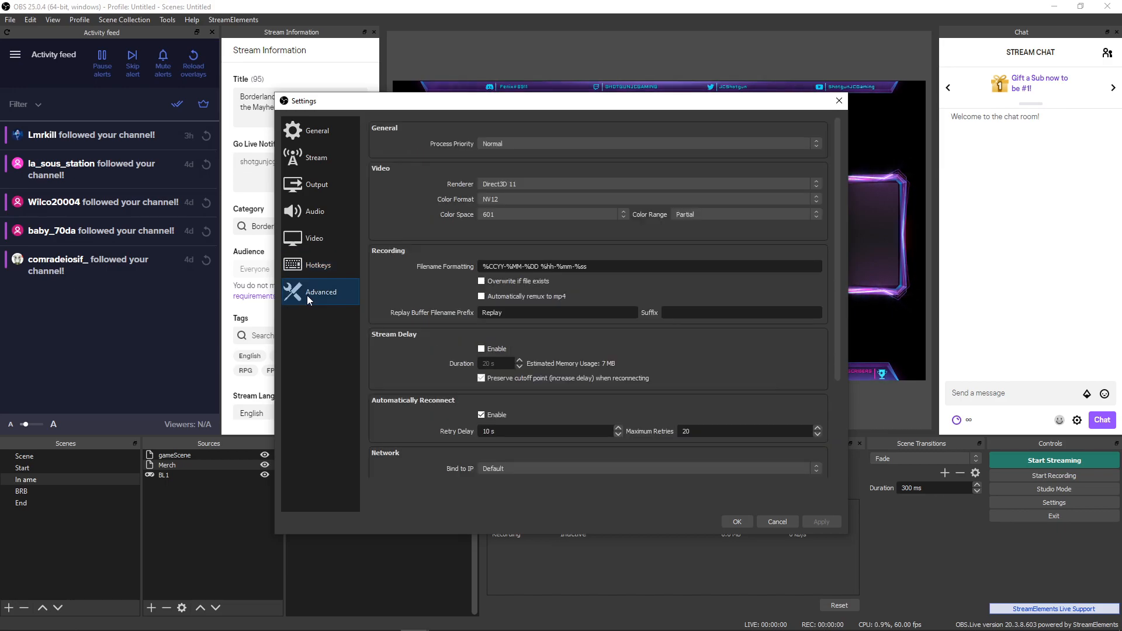
click(734, 520)
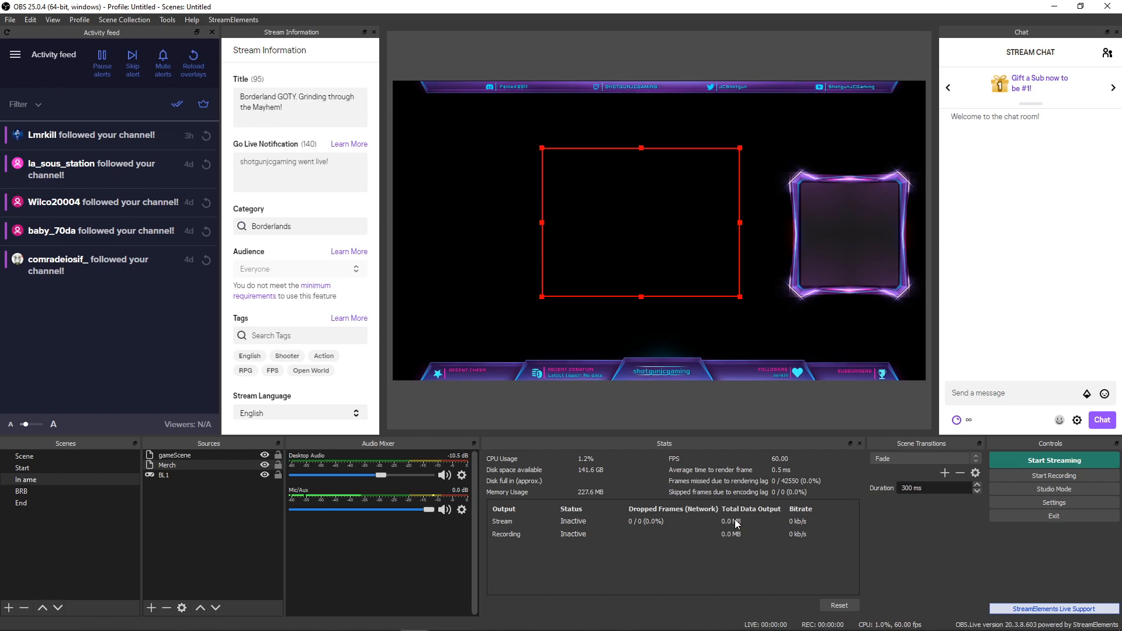
- Close OBS Studio to bring back the SE.Merch page showing the merch alert is ready
click(1106, 7)
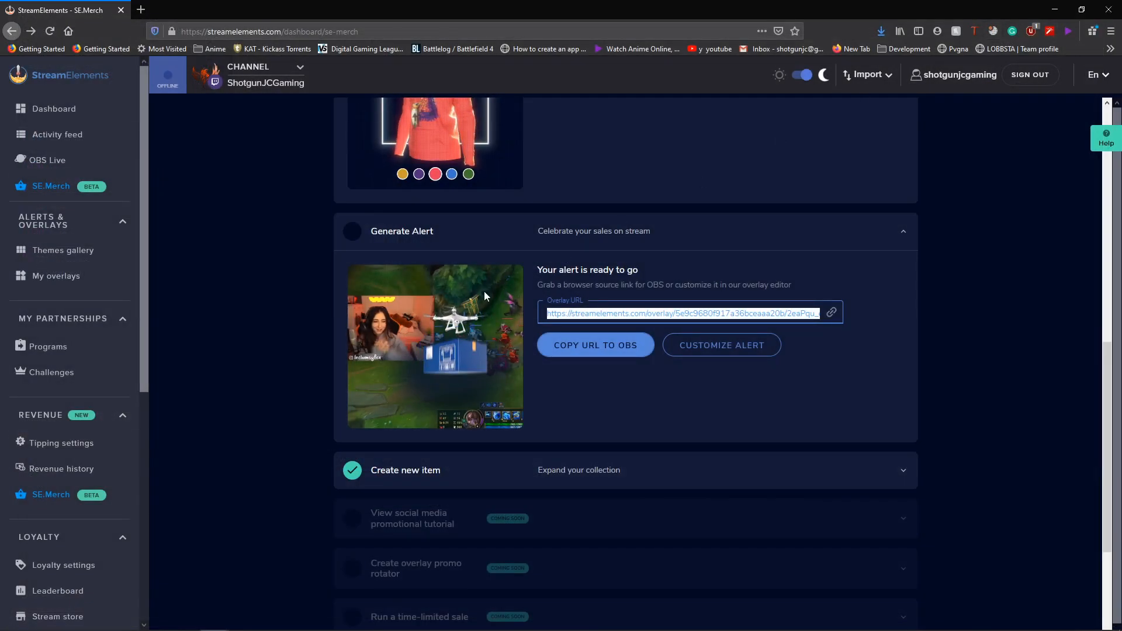